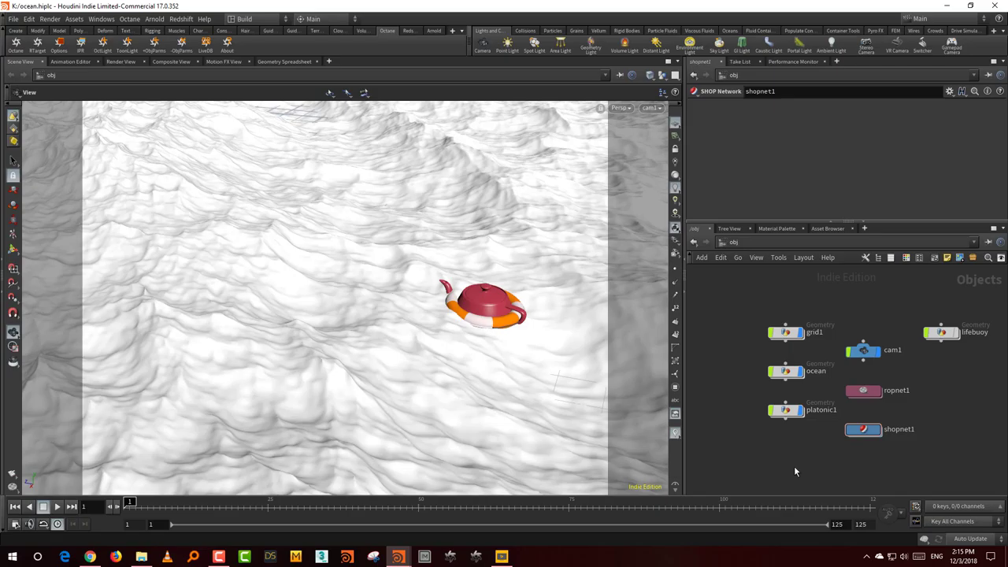
Start the Octane IPR preview and set the F-Stop of cam1 to 2.3118 in its sampling settings
middle_click_drag(797, 472, 791, 491)
left_click(79, 49)
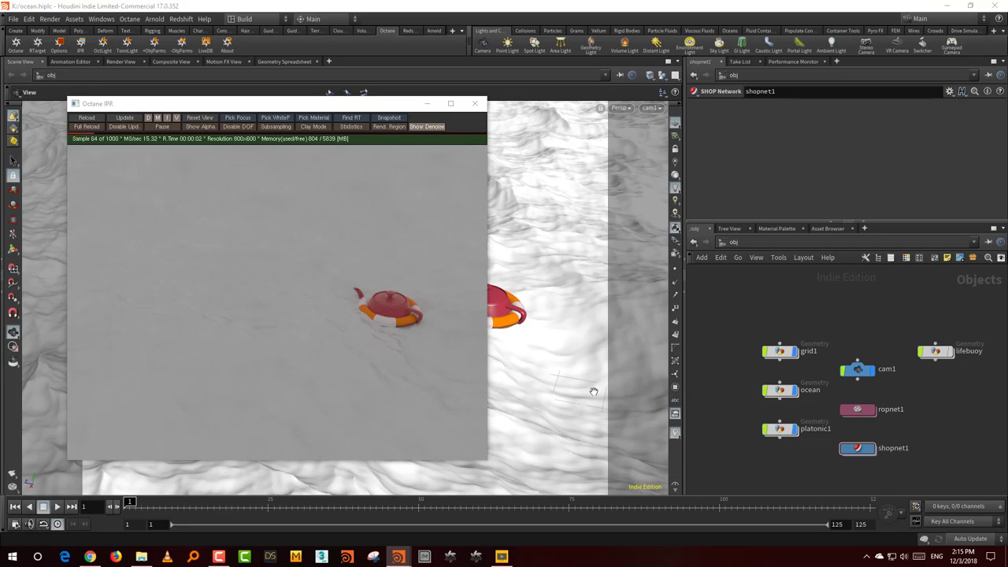
left_click(880, 368)
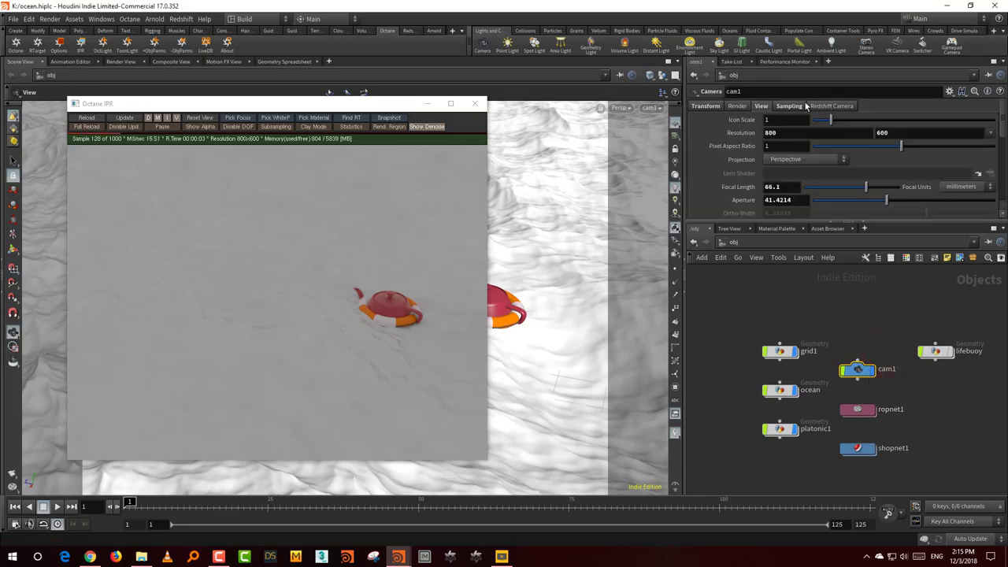
left_click(795, 106)
left_click_drag(846, 148, 847, 150)
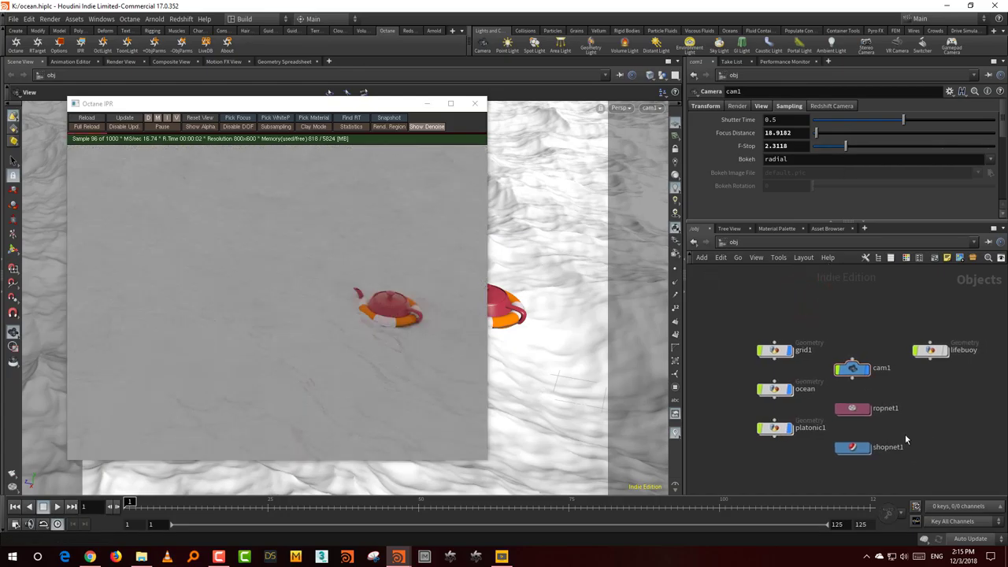
Enter shopnet1, move the Octane IPR window aside and inspect the teapot and ocean shaders
left_click(862, 448)
double_click(862, 448)
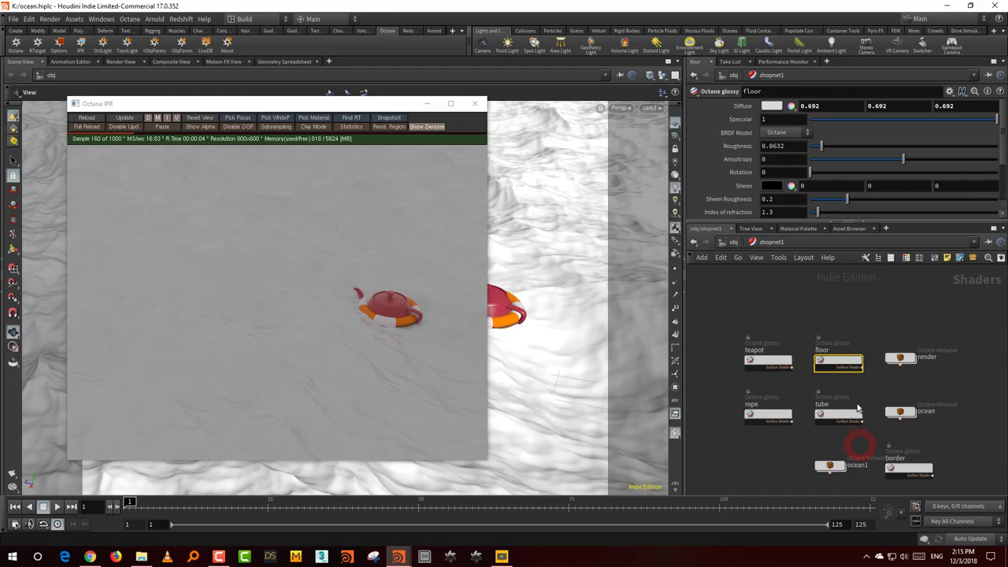
left_click_drag(390, 104, 299, 108)
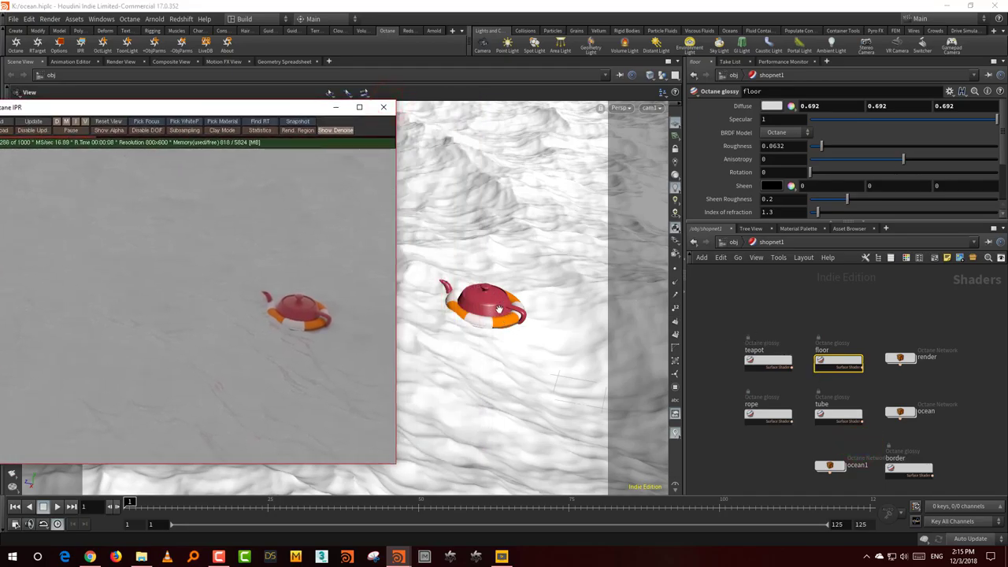
left_click(768, 362)
middle_click_drag(942, 401, 926, 368)
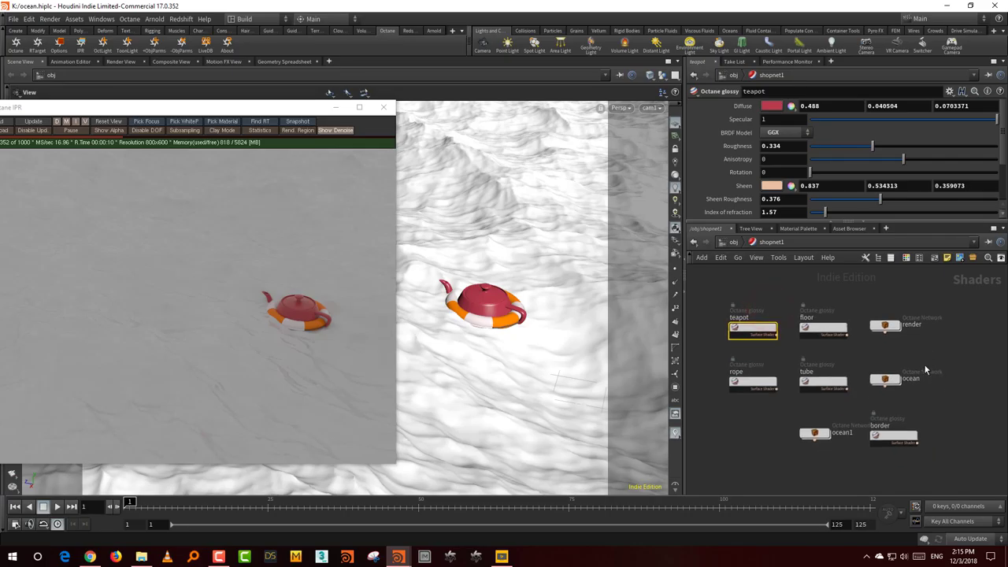
left_click_drag(950, 355, 880, 403)
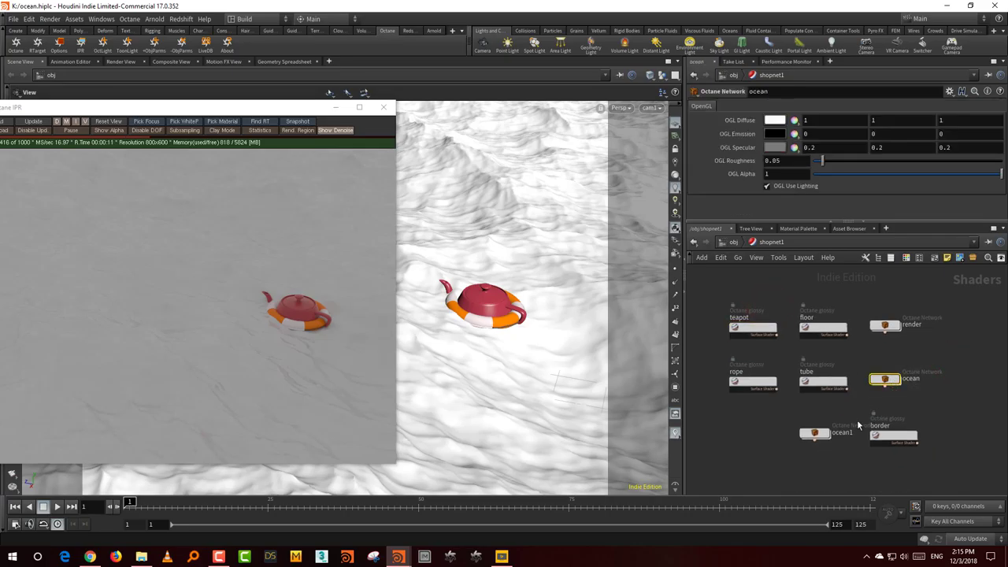
Examine the universal material inside the ocean1 network and return to shopnet1
double_click(816, 434)
middle_click_drag(826, 428, 898, 400)
left_click_drag(894, 403, 792, 453)
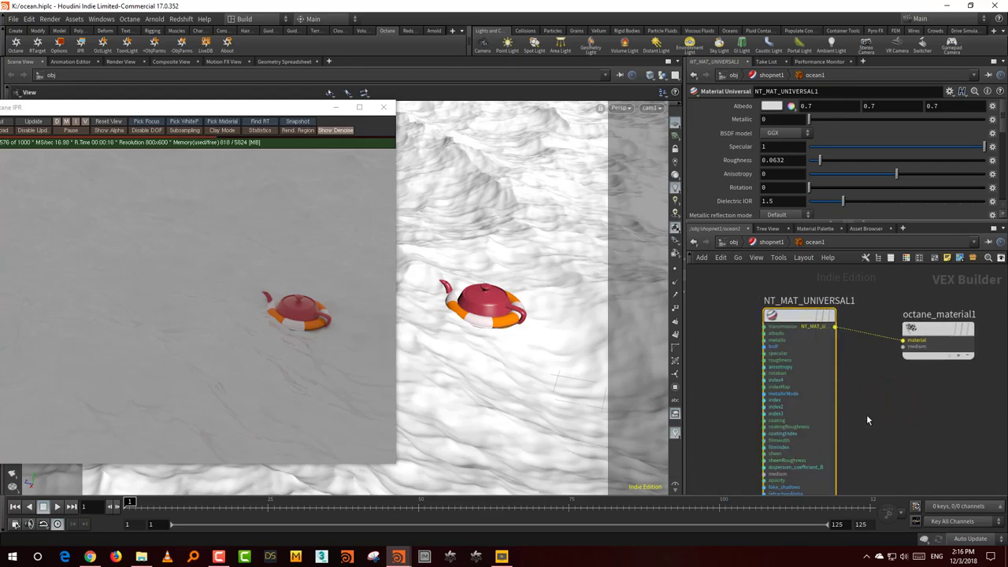
key("u")
middle_click_drag(937, 372, 906, 418)
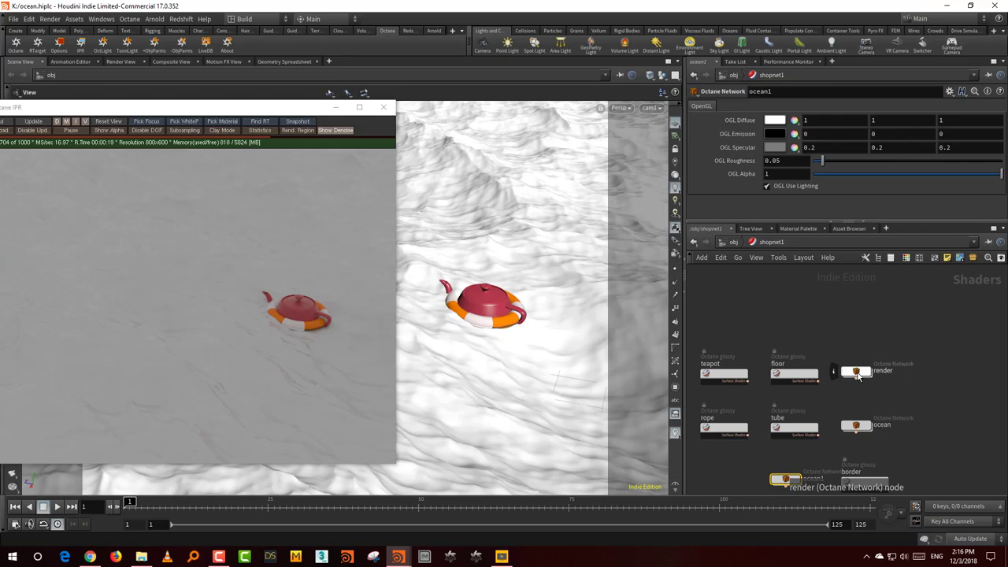
Open the render network and examine the NT_TEX_IMAGE3 texture node feeding the environment texture
double_click(857, 372)
scroll(860, 400, "down", 4)
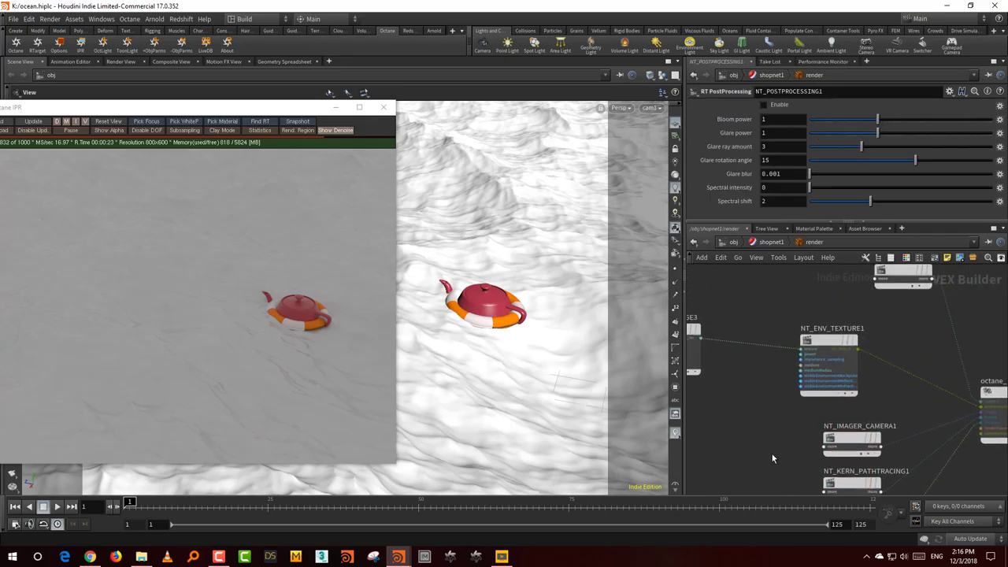
middle_click_drag(819, 411, 864, 395)
left_click_drag(725, 388, 865, 272)
left_click_drag(842, 307, 868, 310)
left_click(910, 349)
left_click(861, 311)
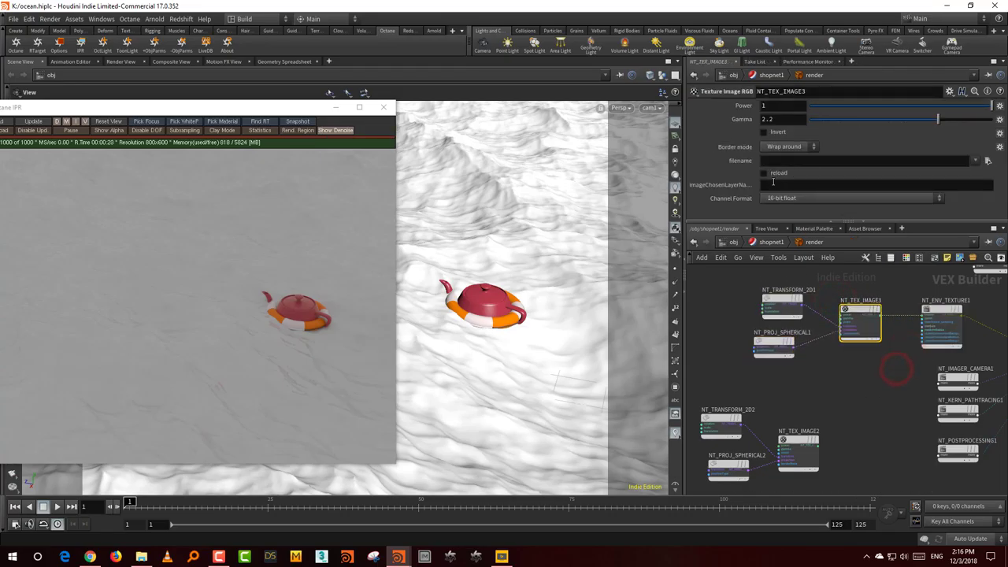
Enlarge the parameter area and review the settings of the NT_IMAGER_CAMERA1 node
middle_click_drag(885, 425, 824, 416)
scroll(903, 414, "up", 1)
scroll(824, 416, "up", 2)
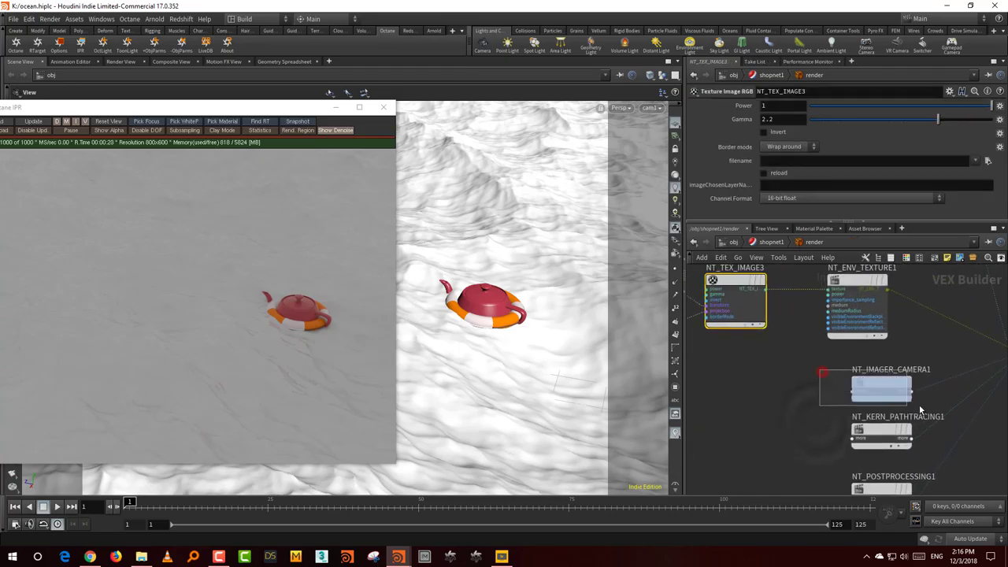
left_click(883, 388)
left_click_drag(775, 222, 777, 284)
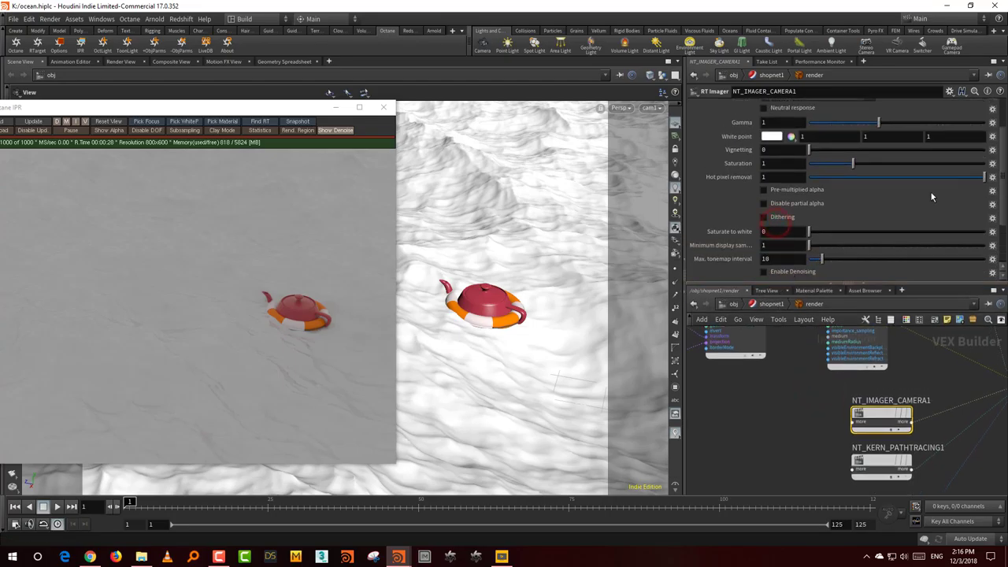
left_click_drag(1003, 175, 1005, 135)
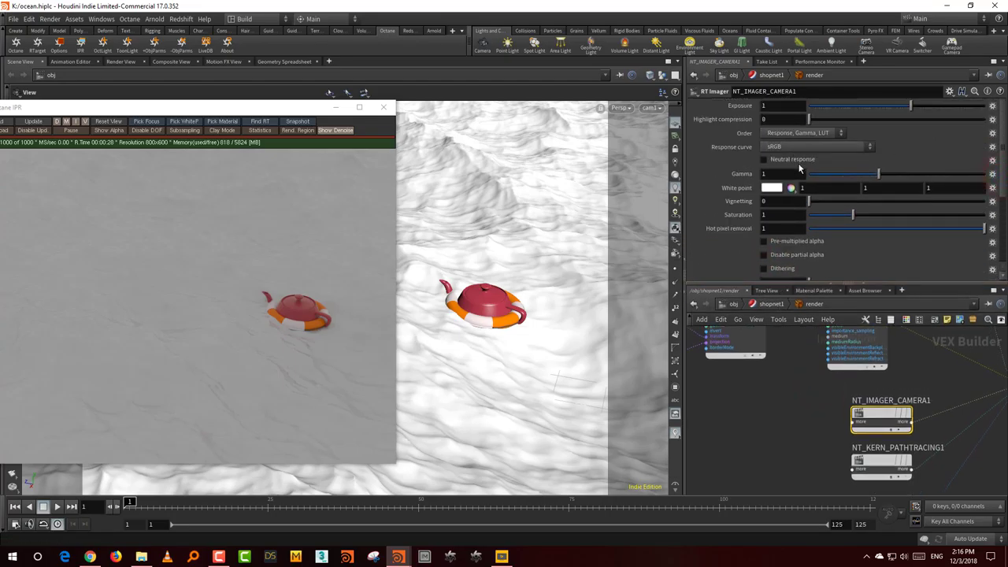
Set the diffuse depth of NT_KERN_PATHTRACING1 to 2 and go back up to shopnet1
middle_click_drag(819, 468, 811, 438)
left_click(871, 436)
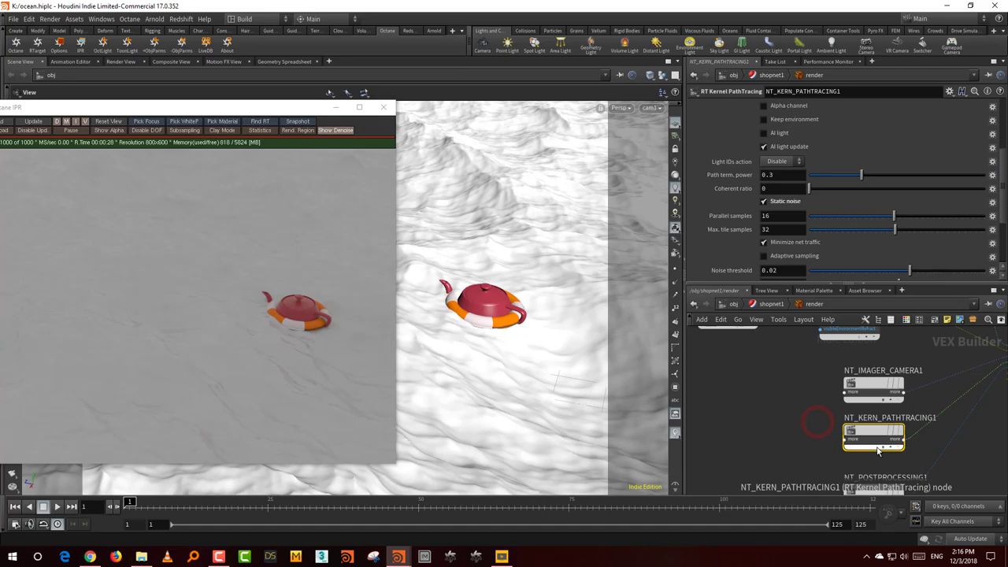
left_click_drag(1004, 187, 1004, 132)
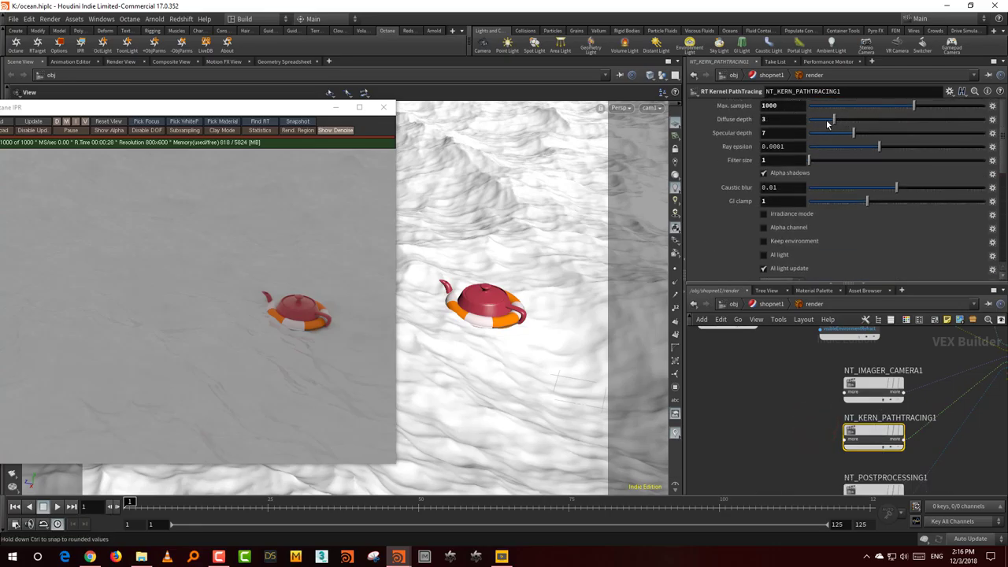
left_click(825, 119)
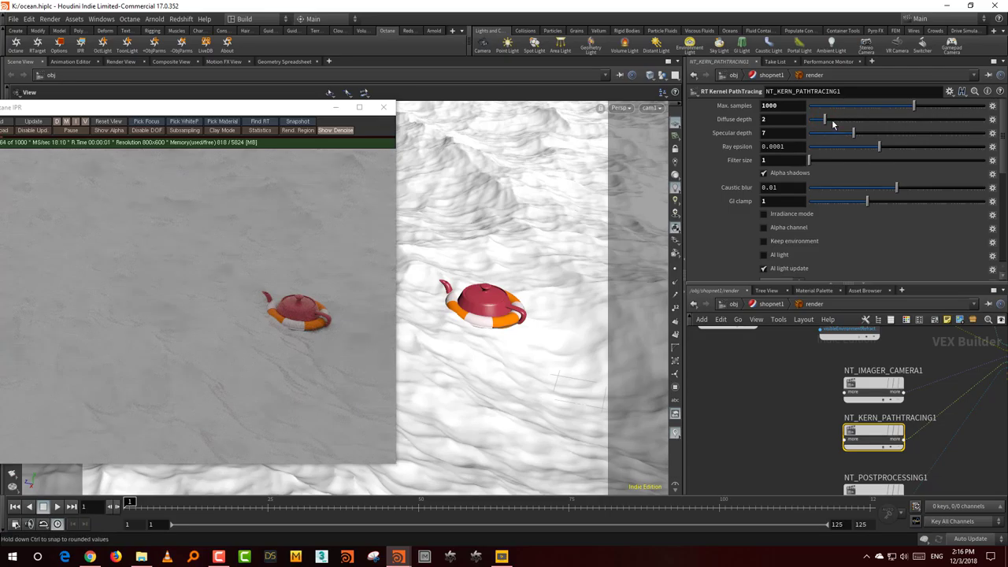
left_click(833, 120)
left_click_drag(834, 123, 825, 120)
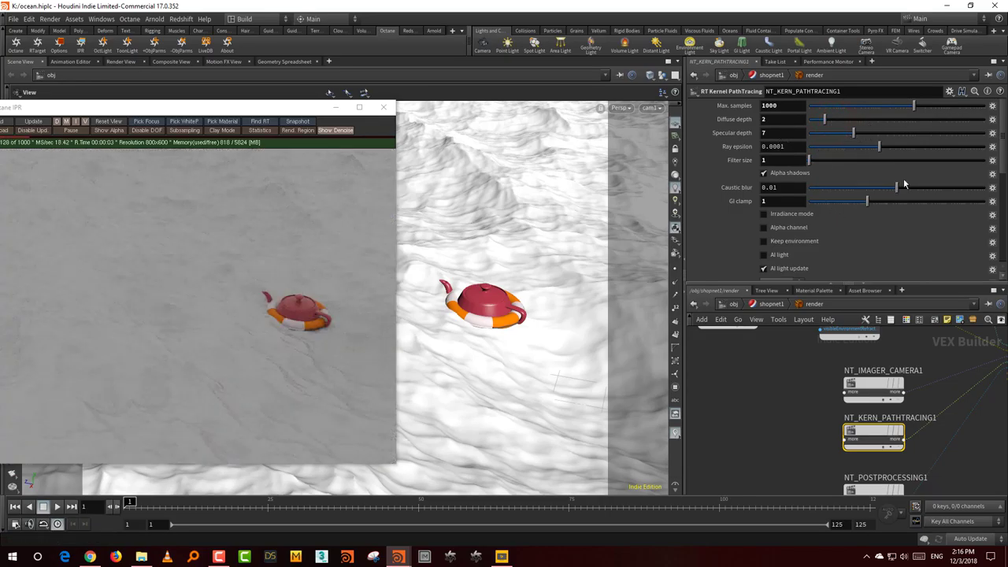
left_click_drag(1004, 162, 1005, 210)
key("u")
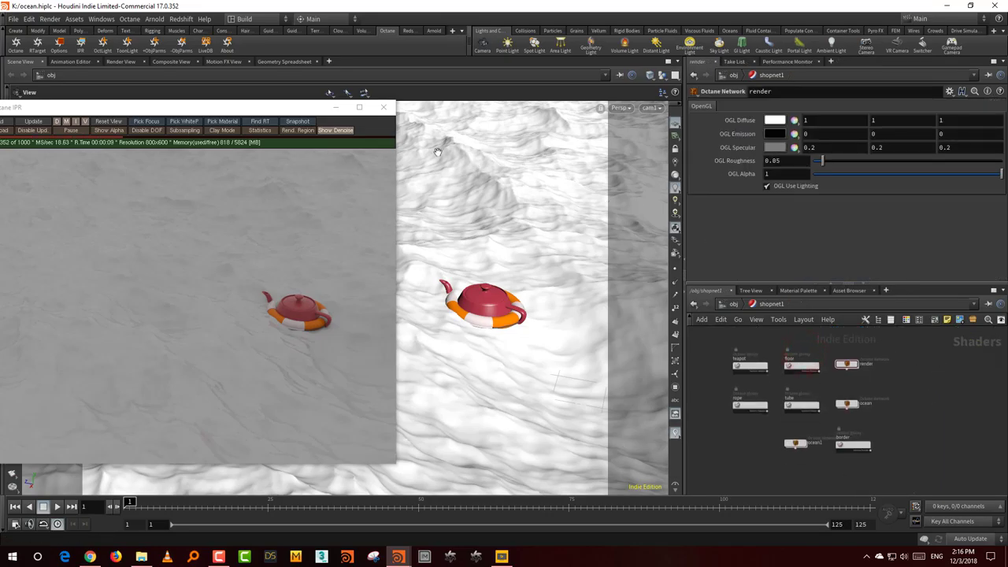
Go to frame 25, check the ocean in the Octane IPR preview and close the preview window
left_click_drag(294, 113, 575, 108)
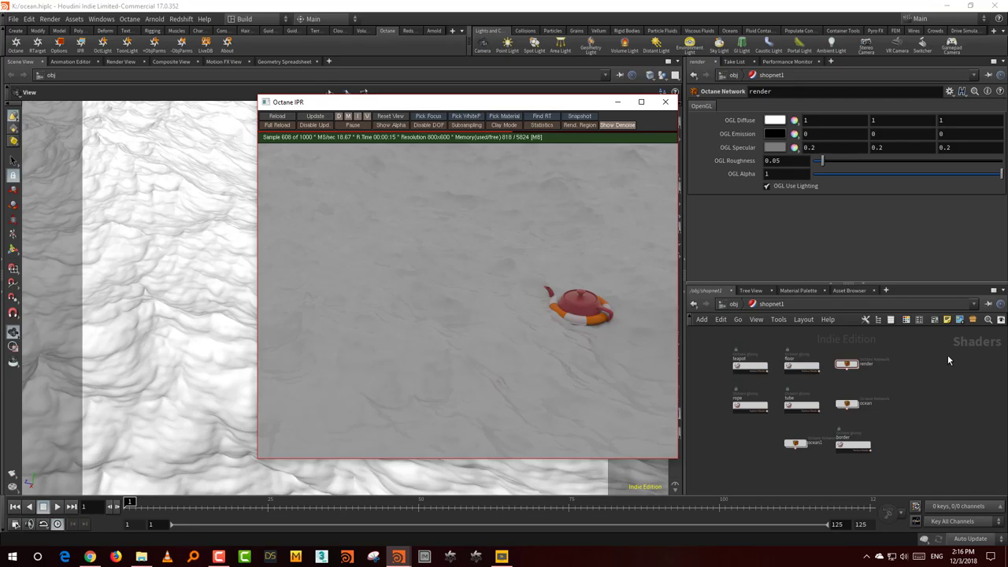
left_click(267, 509)
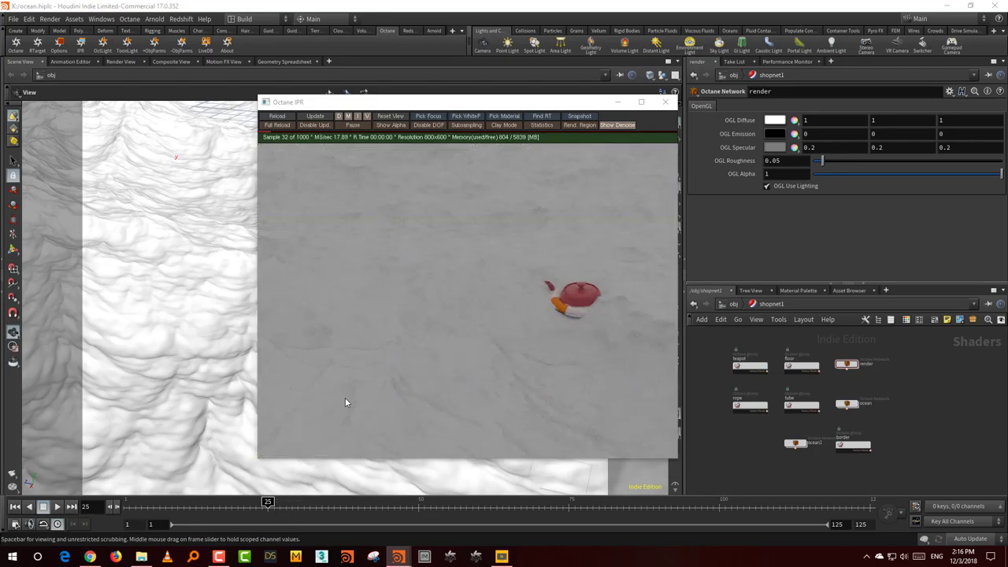
left_click_drag(484, 103, 512, 93)
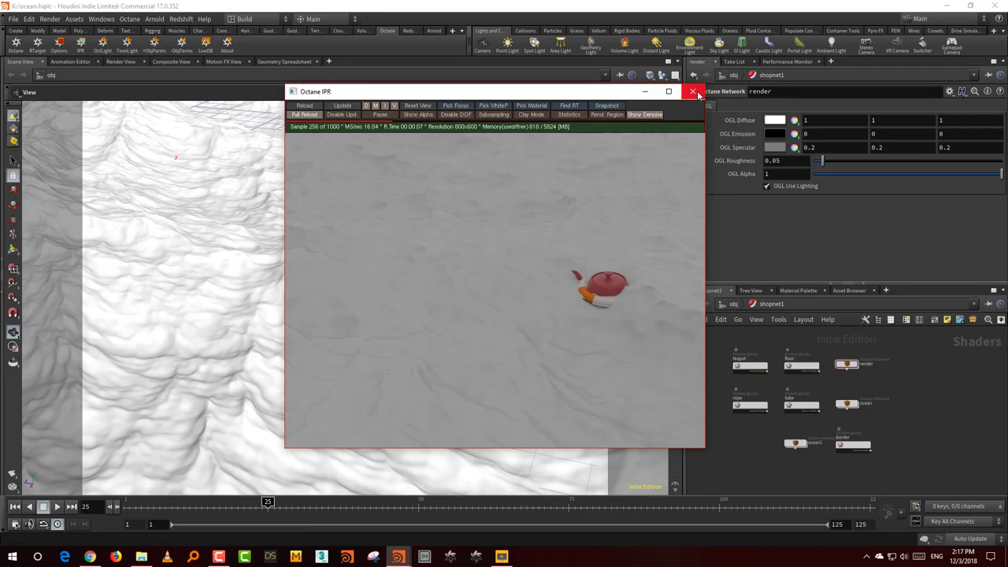
left_click(694, 92)
Switch to the browser, review the Umhlanga Sunrise HDRI page with its download sizes and backplates, and return to Houdini
left_click(101, 556)
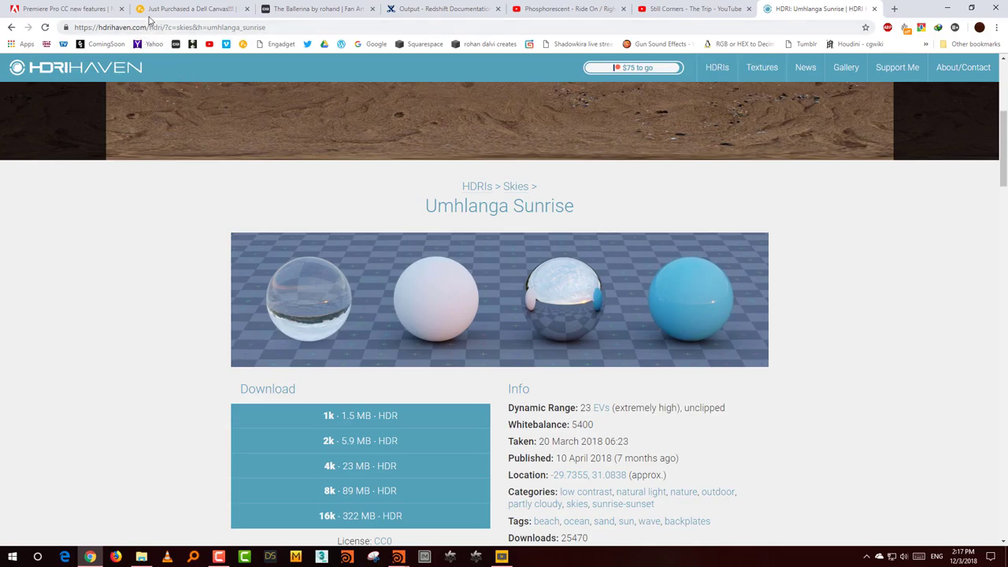
scroll(120, 261, "up", 4)
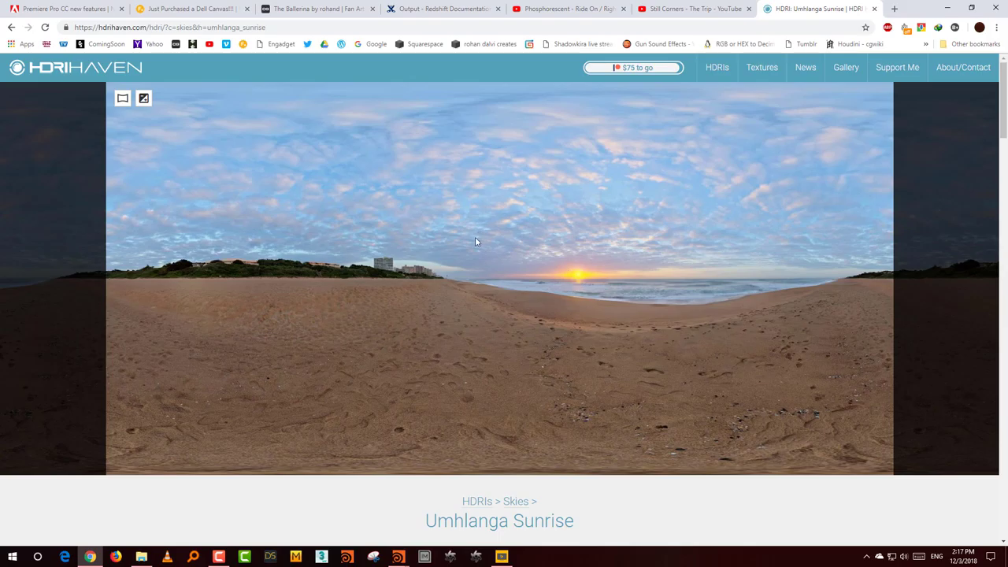
scroll(593, 329, "down", 5)
scroll(360, 259, "down", 1)
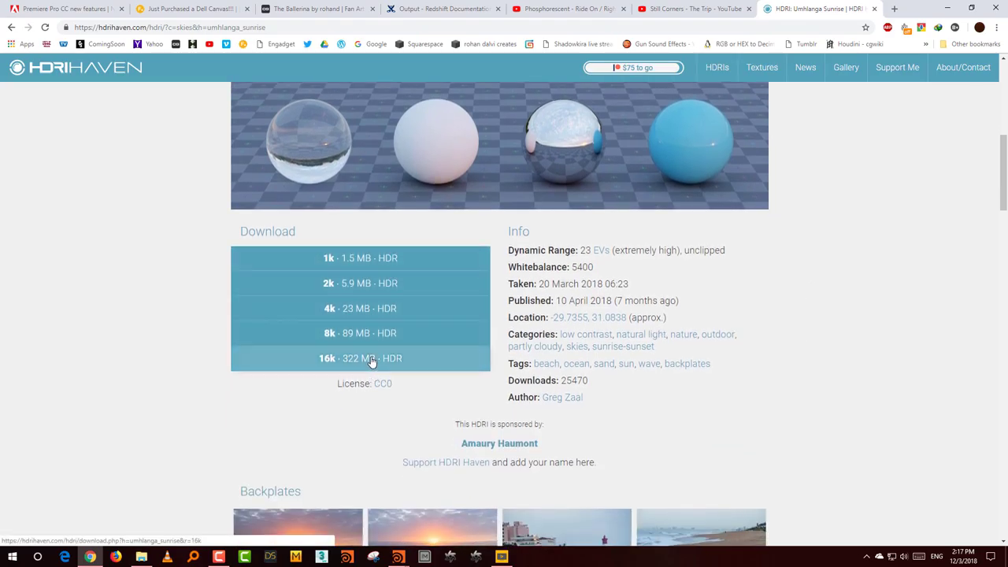
scroll(97, 392, "down", 3)
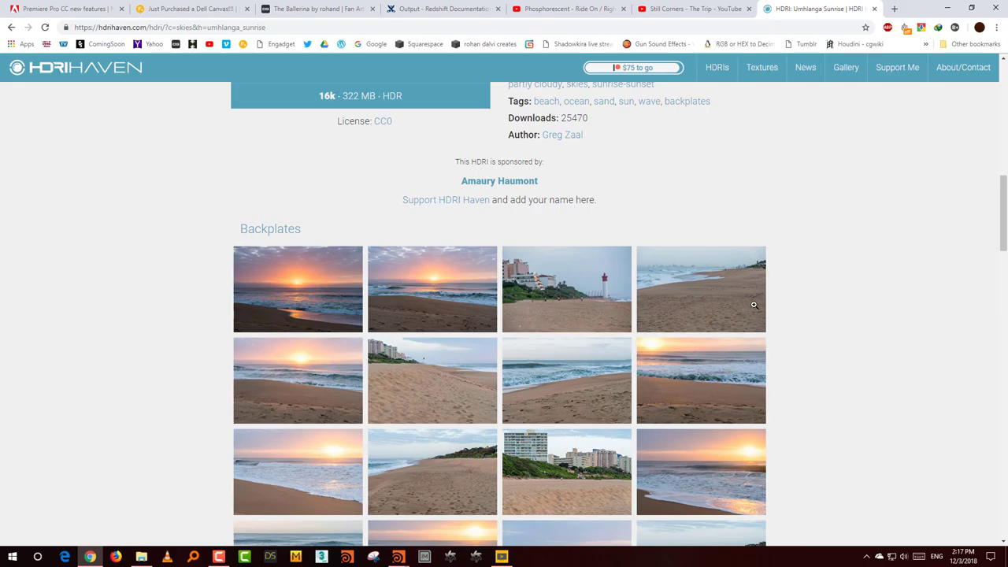
scroll(589, 418, "down", 2)
scroll(588, 418, "up", 1)
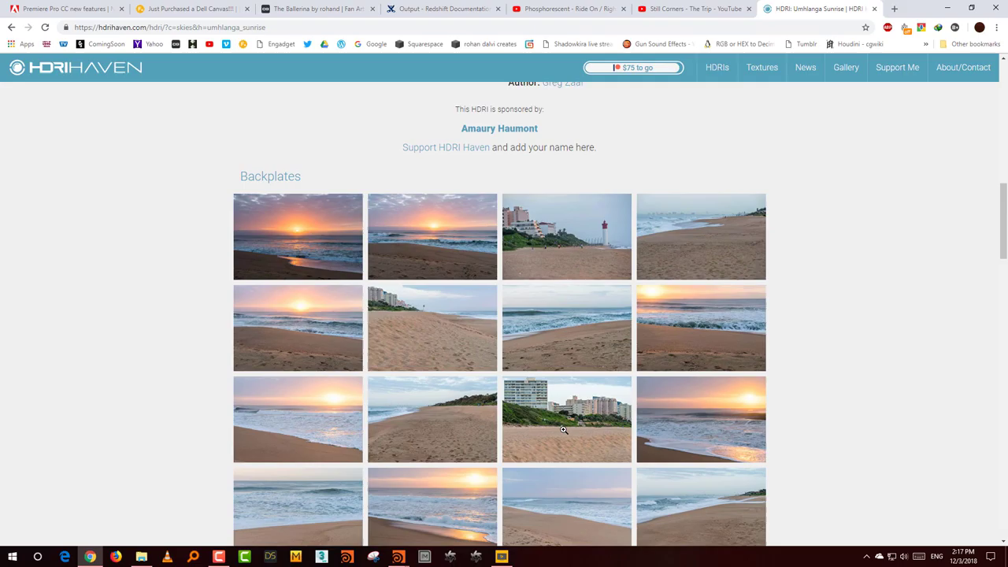
scroll(564, 430, "up", 11)
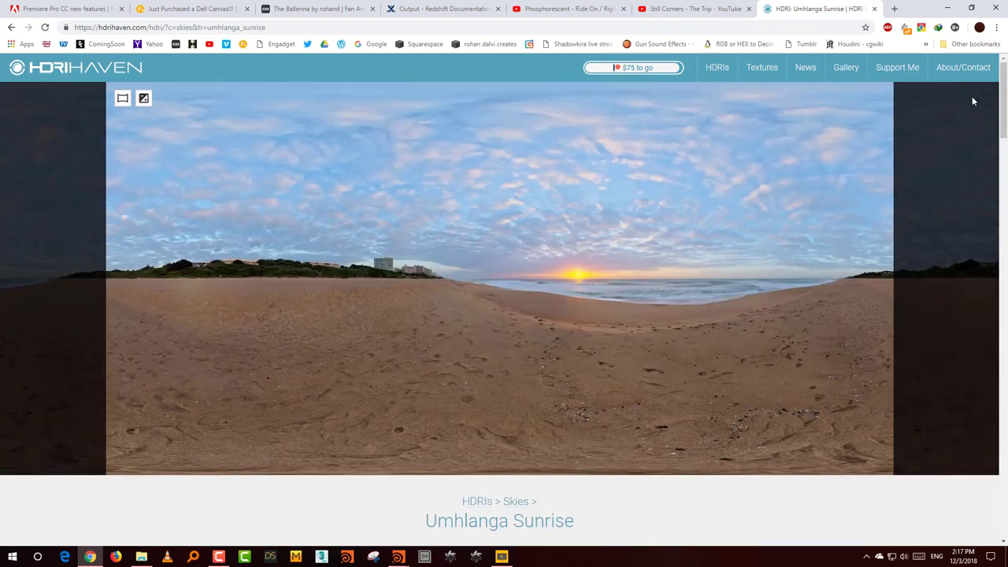
left_click(948, 8)
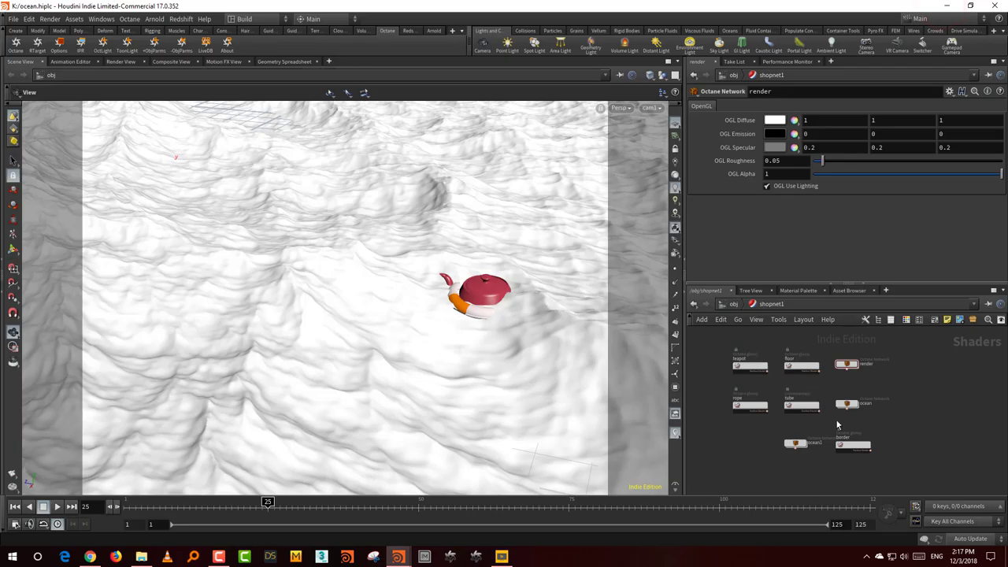
In the render network, set the gamma of the NT_TEX_IMAGE3 environment image node to 1
scroll(838, 425, "up", 2)
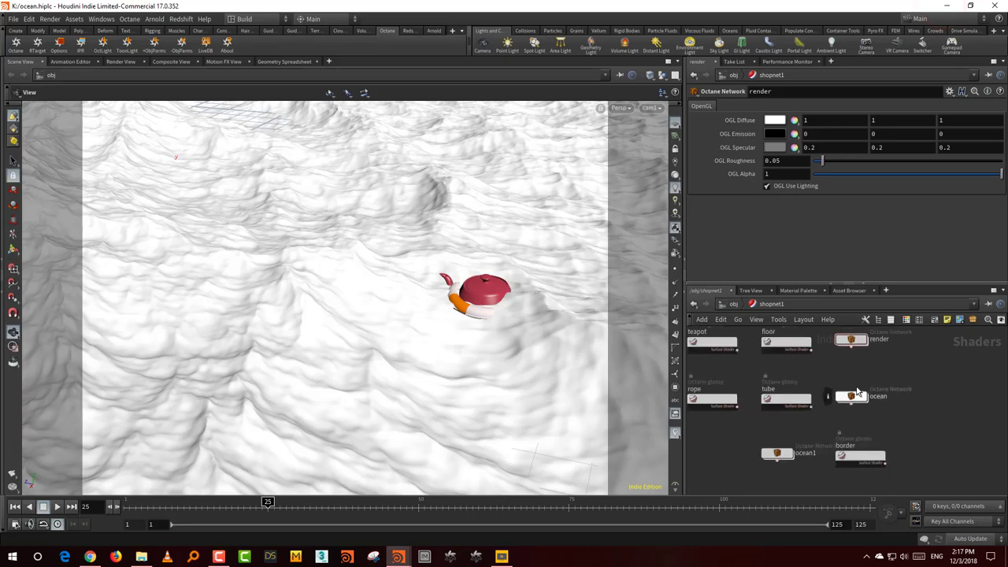
double_click(851, 339)
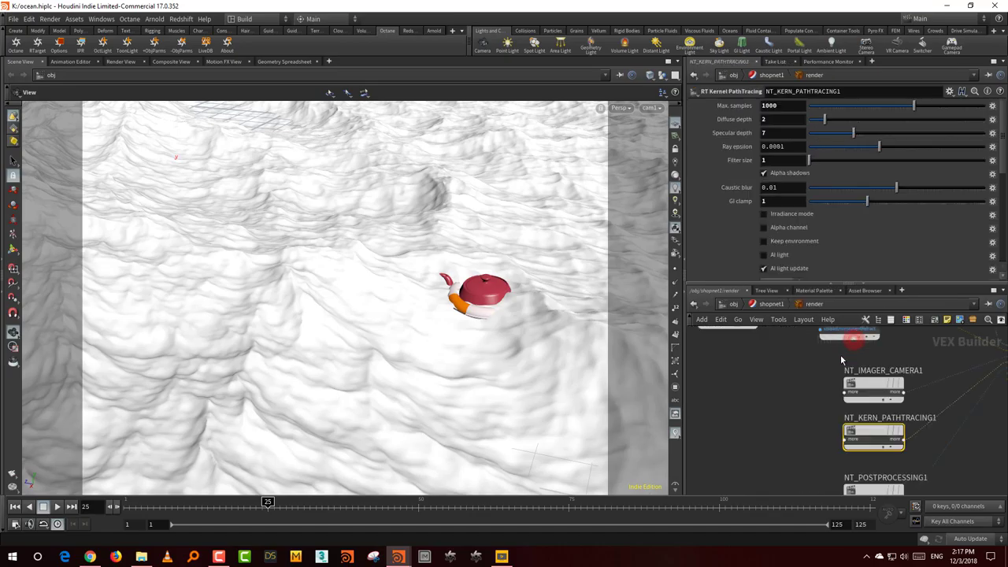
middle_click_drag(799, 360, 803, 506)
left_click_drag(800, 362, 734, 443)
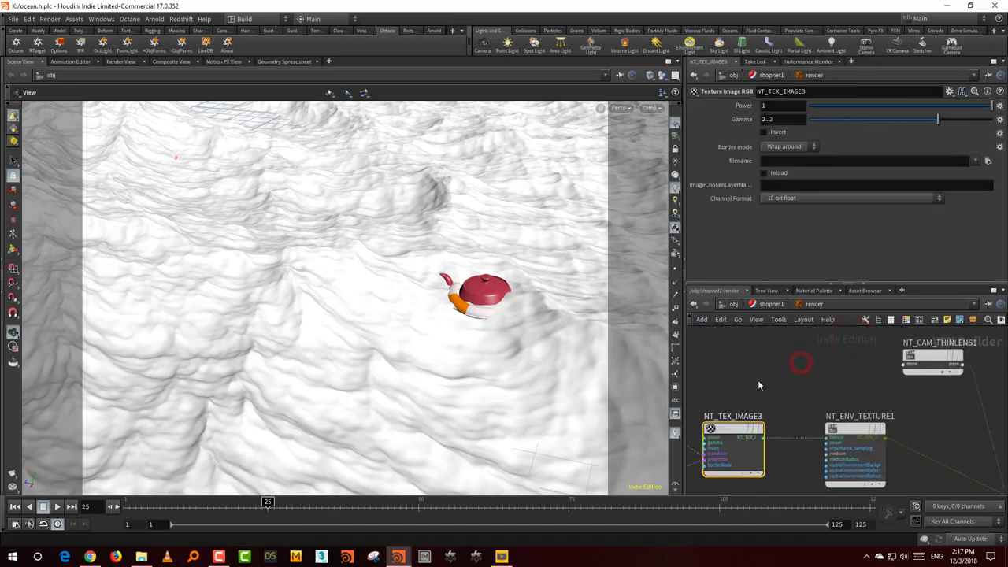
double_click(785, 123)
type("1")
key("Return")
Load the umhlanga_sunrise_1k.hdr file as the image of NT_TEX_IMAGE3
middle_click_drag(795, 374, 859, 351)
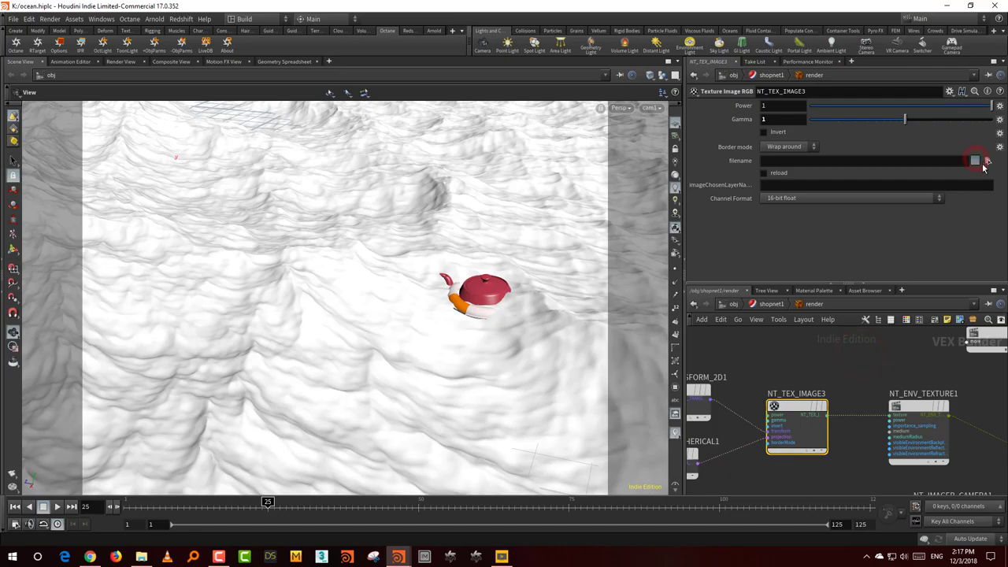
left_click(975, 161)
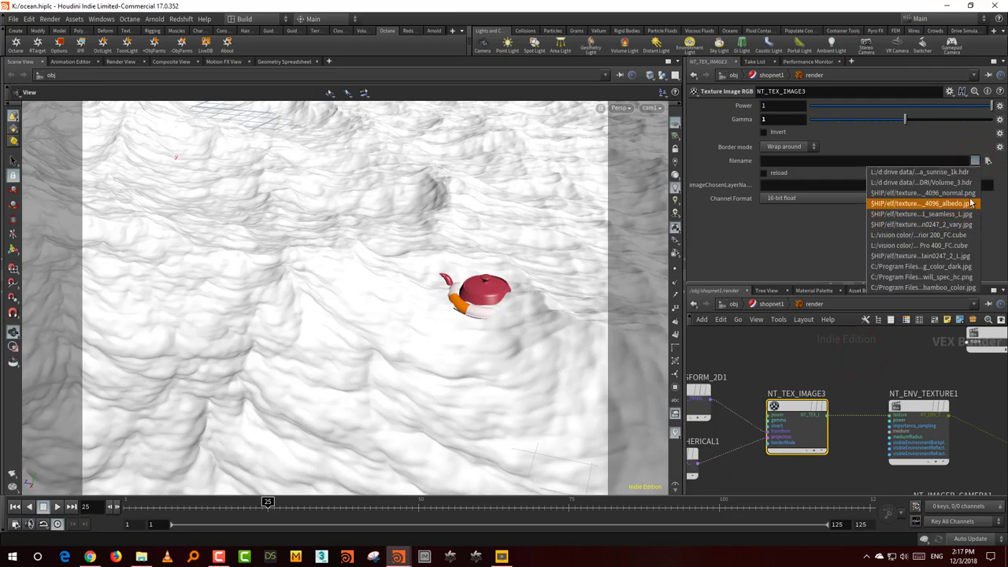
left_click(963, 172)
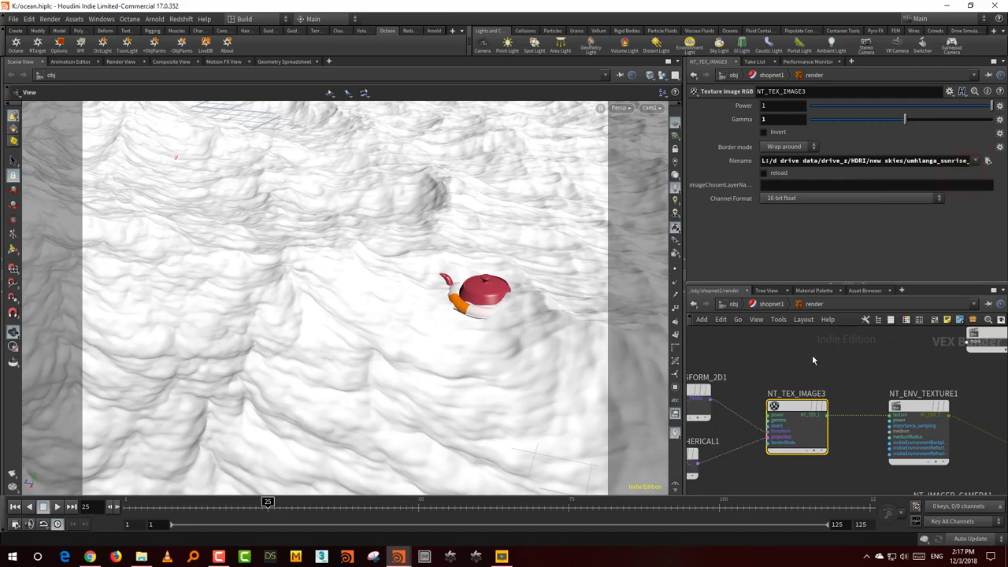
Start the Octane IPR preview beside the network and set the first translation value of NT_TRANSFORM_2D1 to 0.49
left_click(81, 45)
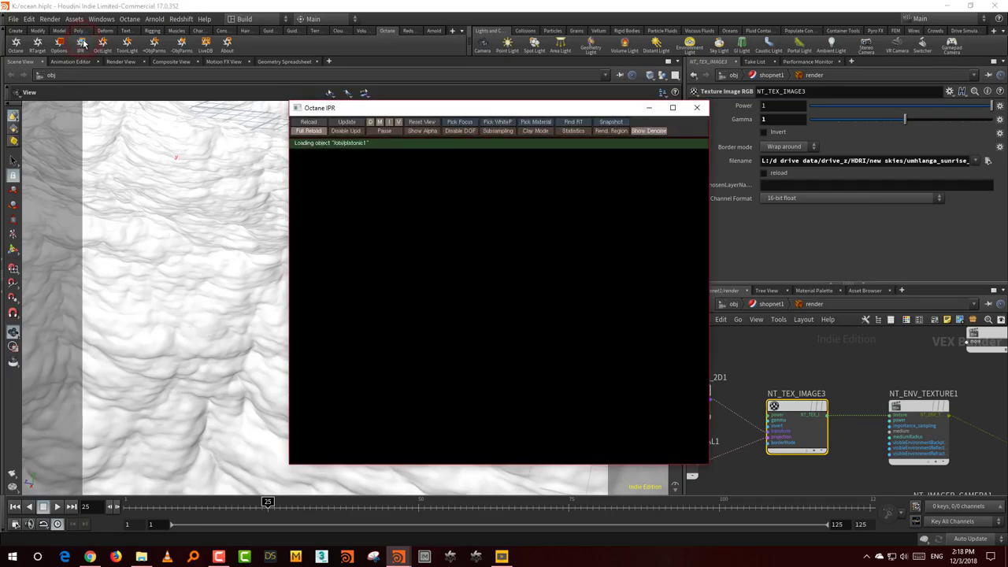
left_click_drag(549, 116, 376, 154)
left_click_drag(833, 362, 796, 430)
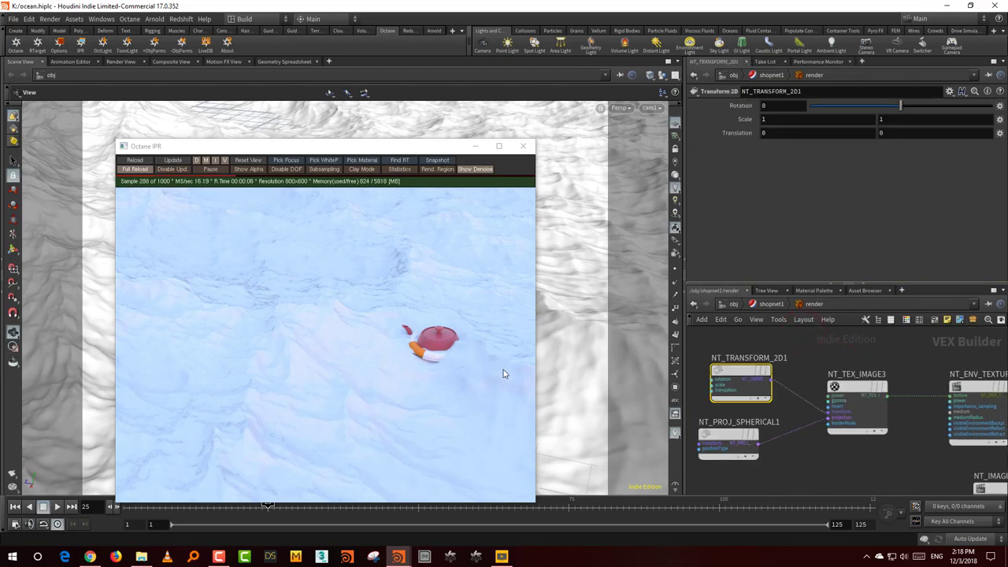
middle_click_drag(804, 134, 895, 143)
Raise the saturation of the NT_IMAGER_CAMERA1 node to 1.19
middle_click_drag(883, 468, 837, 421)
left_click(910, 416)
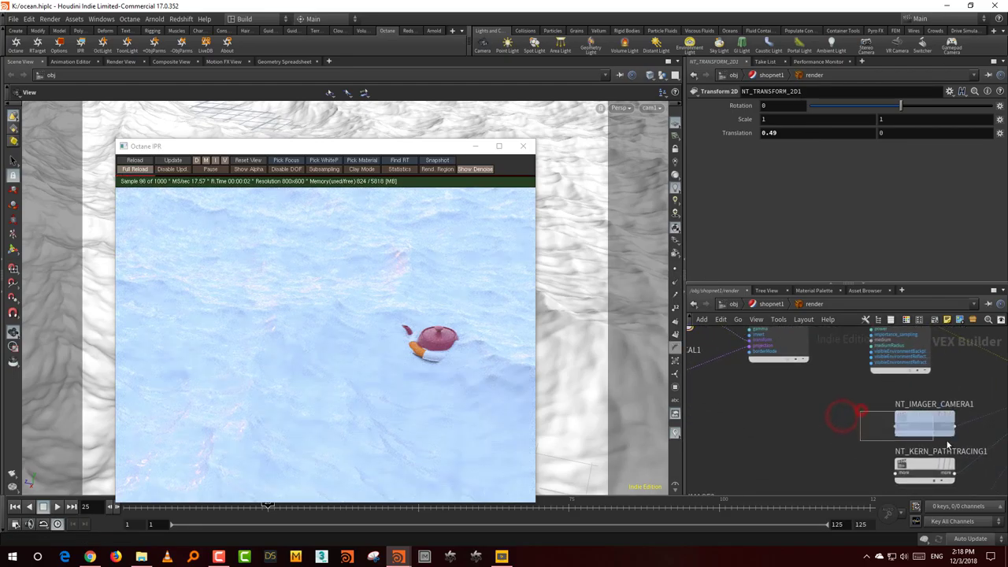
left_click_drag(865, 216, 862, 219)
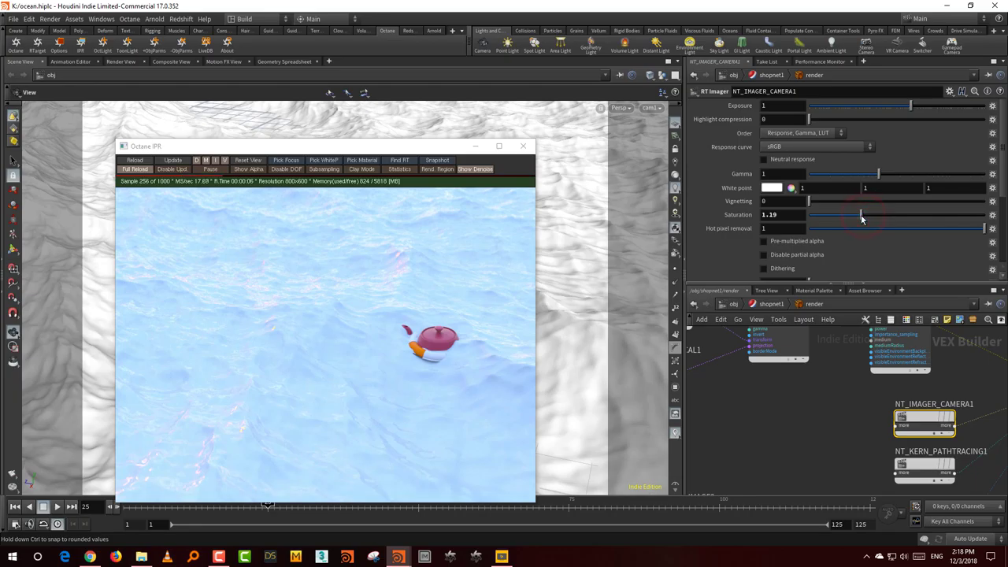
In the ocean1 material network, set the albedo colour of NT_MAT_UNIVERSAL1 to black
left_click(772, 304)
middle_click_drag(882, 400, 912, 378)
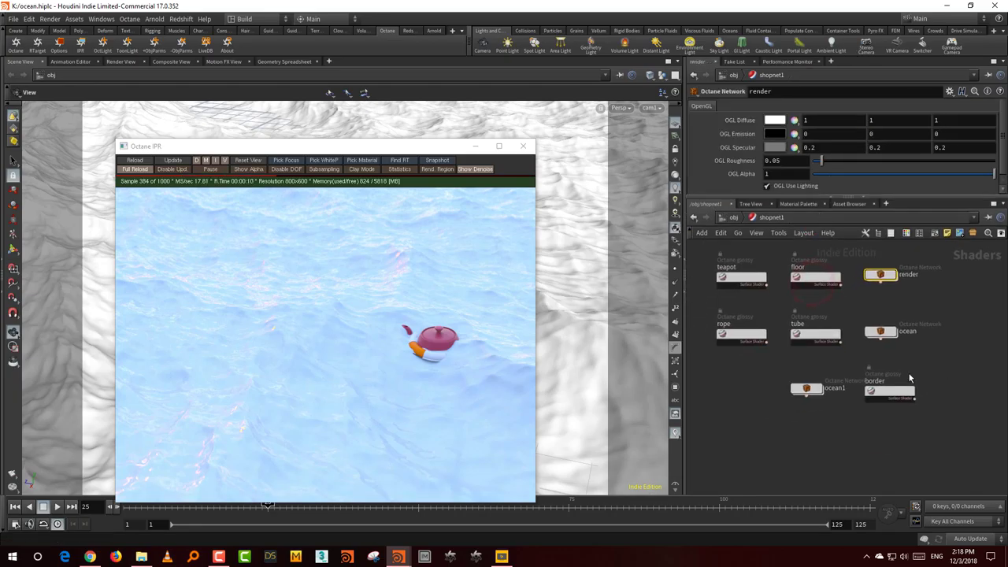
double_click(807, 389)
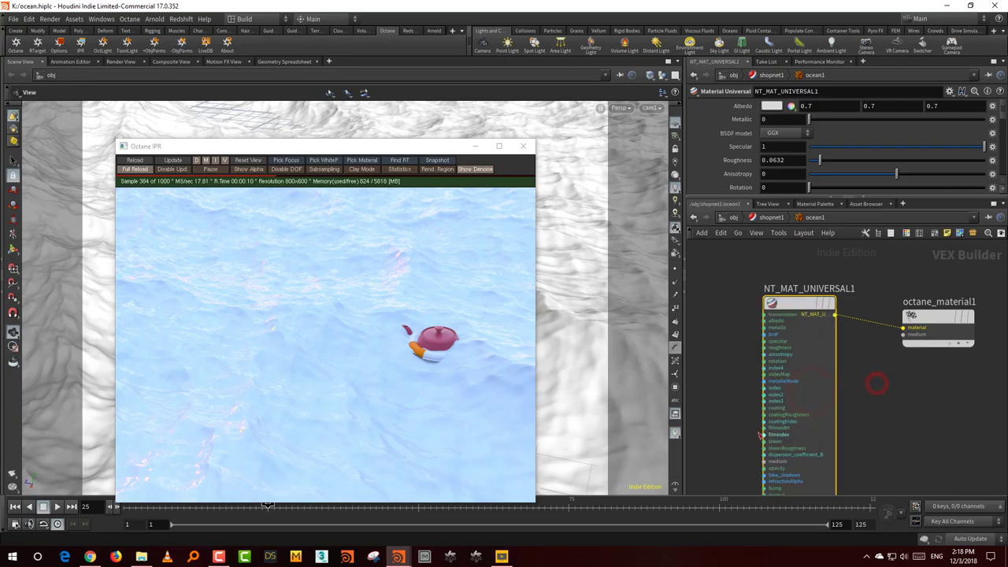
middle_click_drag(738, 424, 785, 425)
left_click_drag(770, 415, 891, 429)
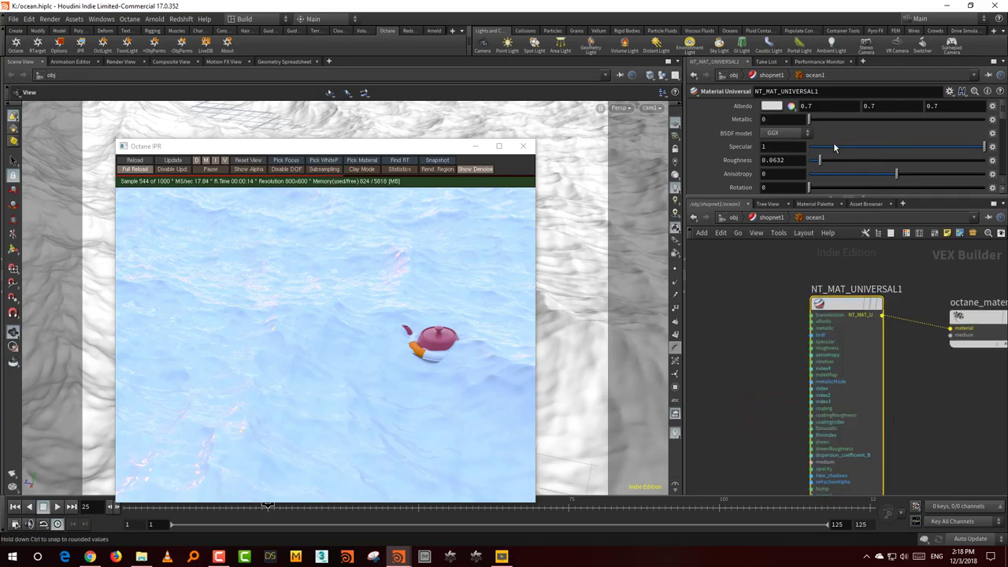
left_click(772, 106)
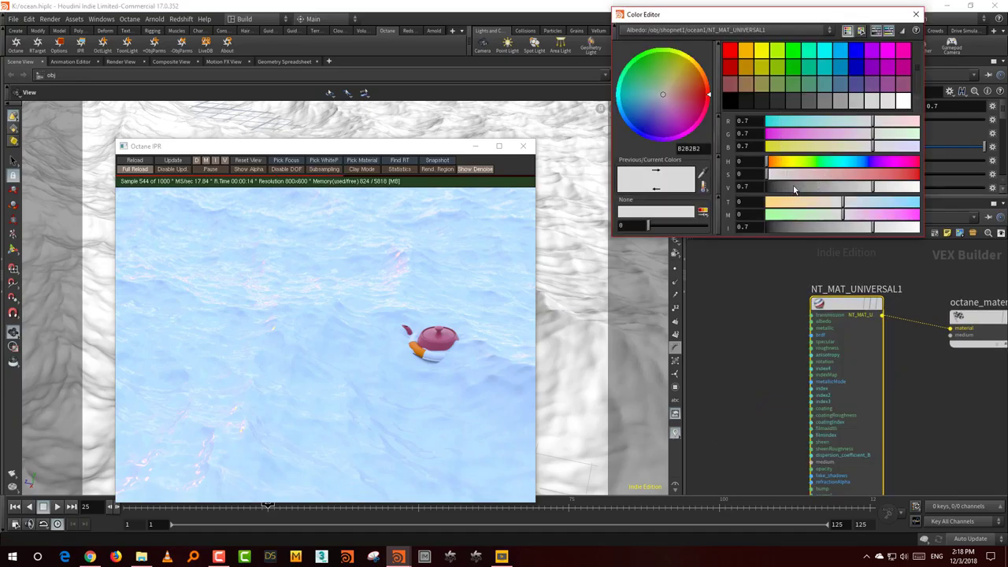
left_click_drag(795, 190, 766, 189)
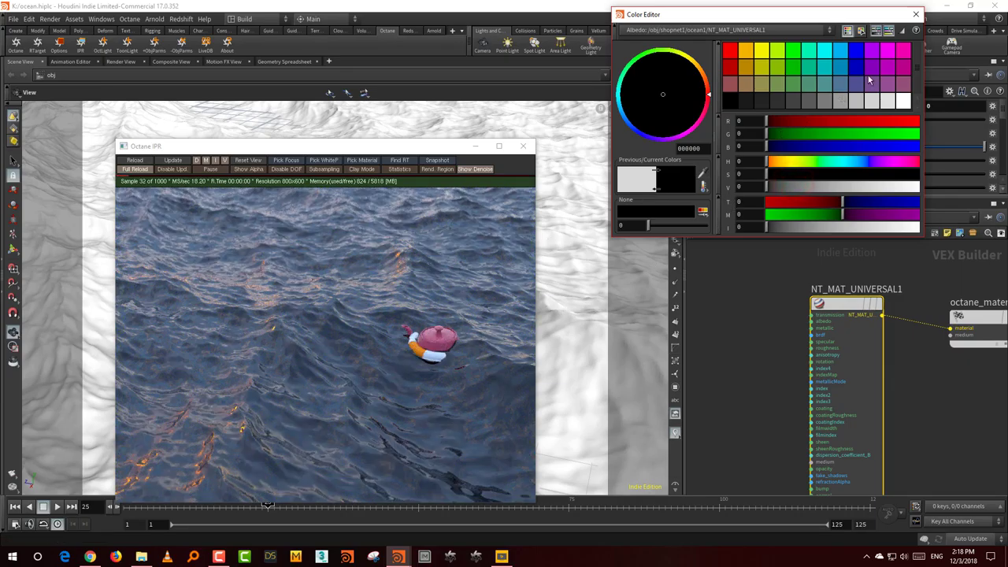
left_click(916, 14)
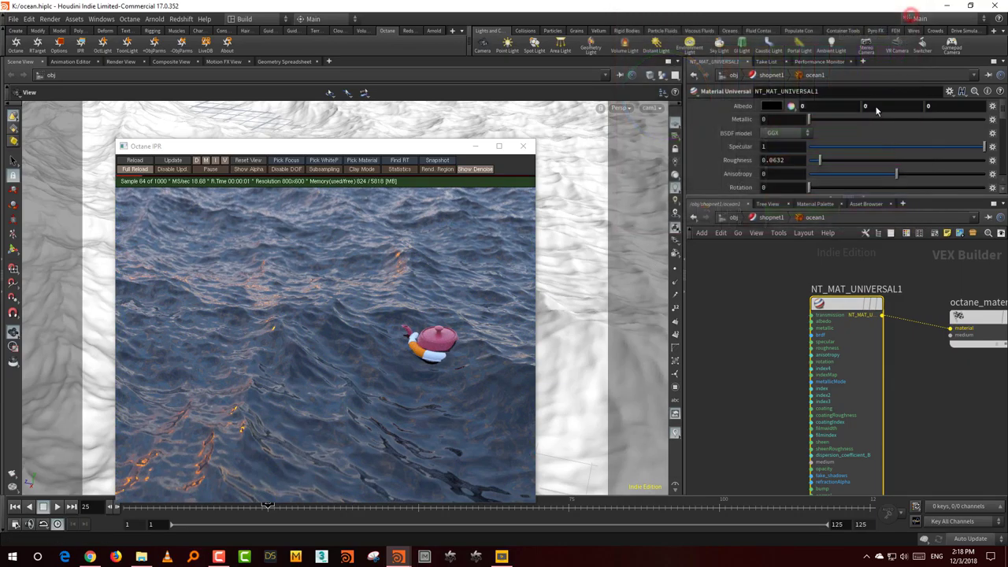
In the render network, set the first translation value of NT_TRANSFORM_2D1 to 0.43 to turn the environment
left_click(771, 218)
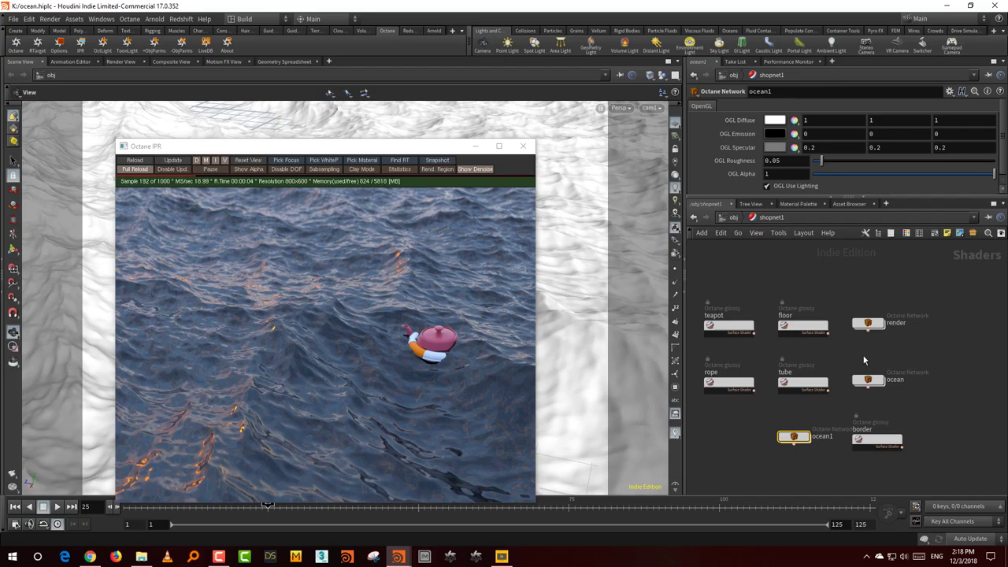
double_click(869, 323)
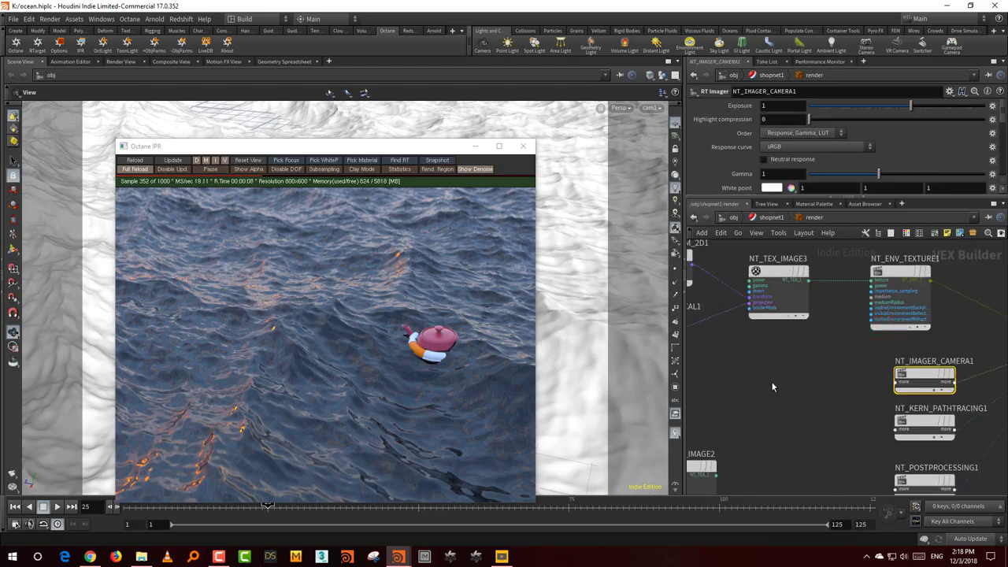
middle_click_drag(773, 386, 911, 432)
left_click(805, 302)
middle_click_drag(789, 133, 797, 155)
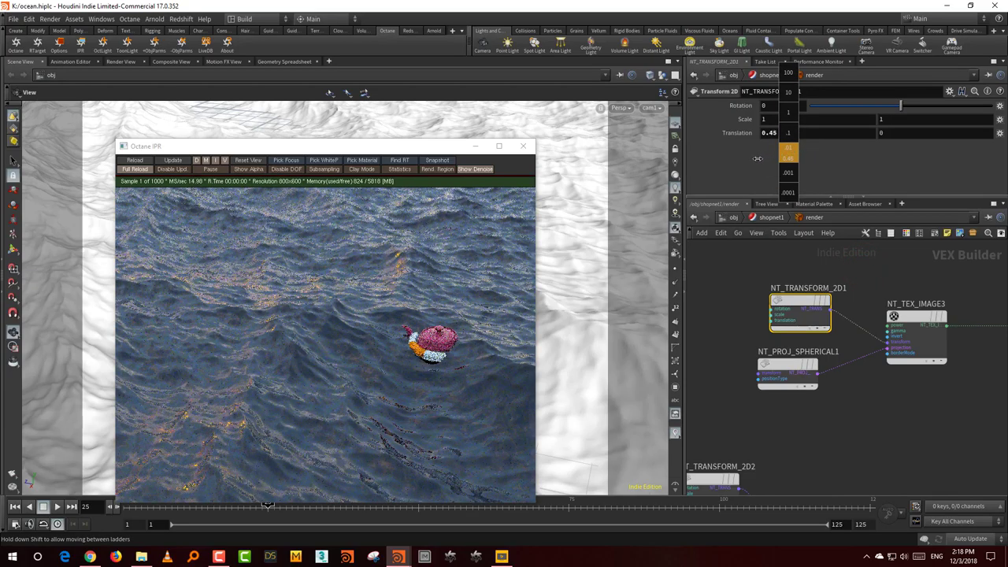
middle_click_drag(757, 159, 756, 158)
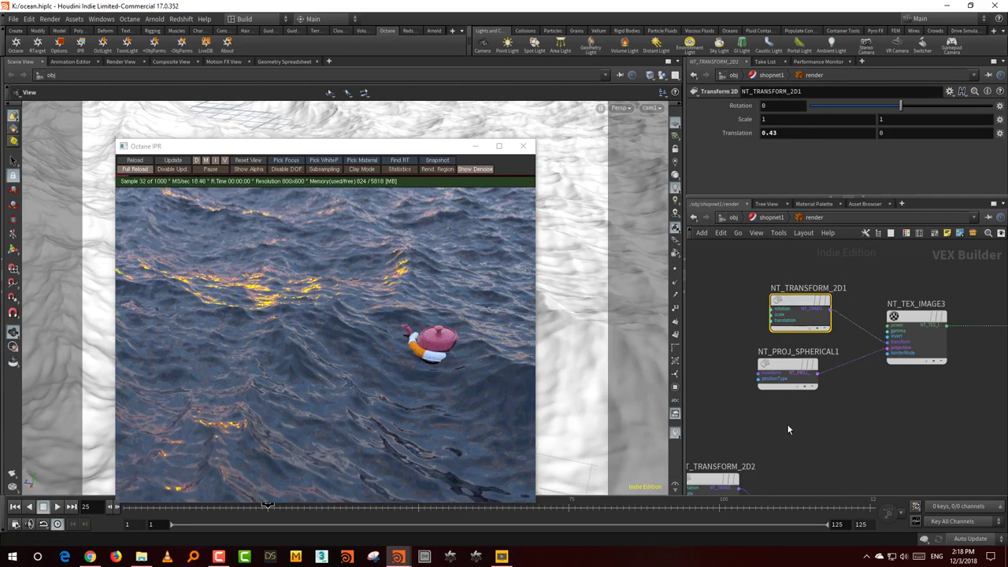
Go back to the ocean1 material network and add a Color RGB node beside NT_MAT_UNIVERSAL1
left_click(773, 217)
mouse_move(936, 391)
middle_mouse_down()
mouse_move(937, 361)
mouse_move(947, 394)
middle_mouse_up()
scroll(938, 364, "up", 2)
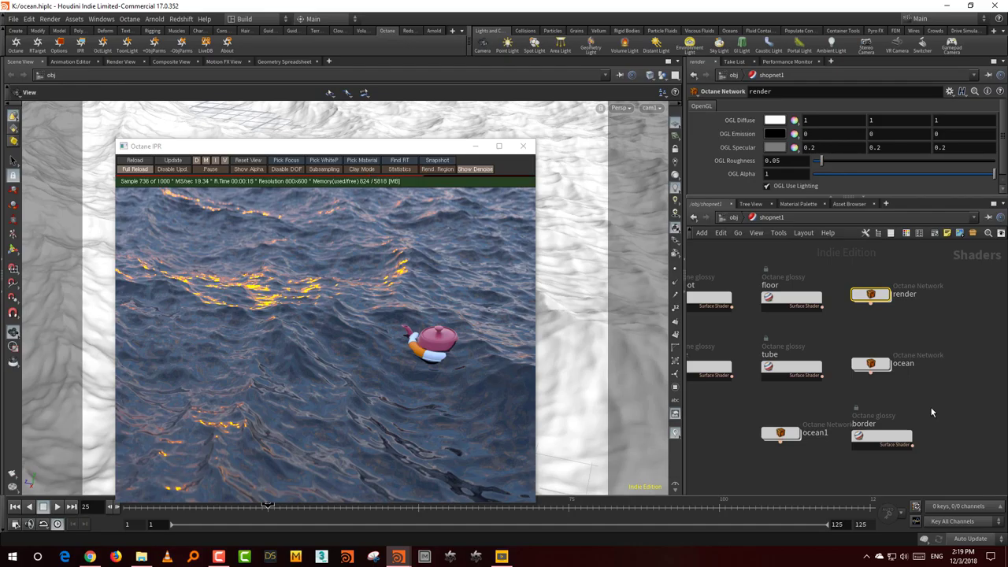
key("h")
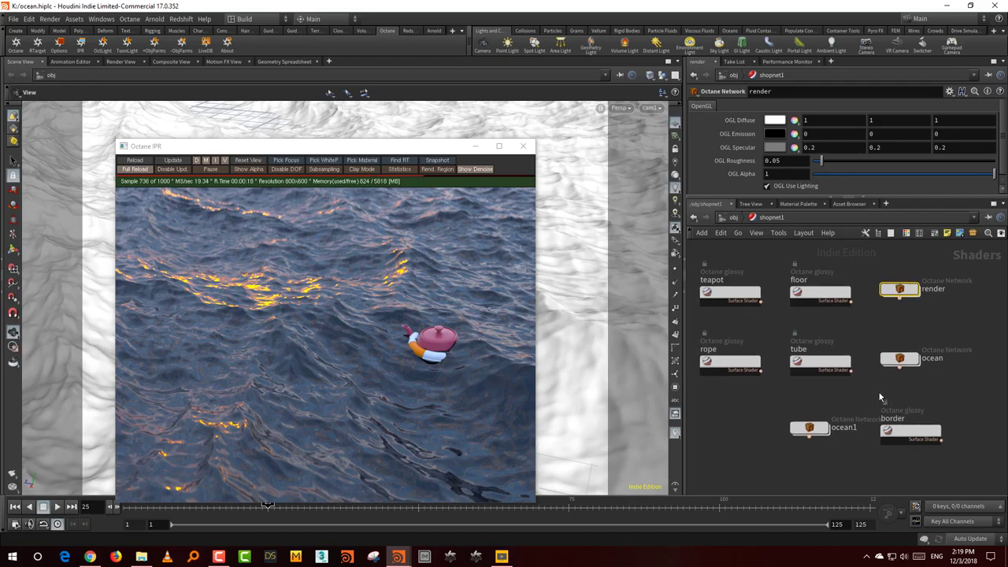
middle_click_drag(809, 409, 821, 438)
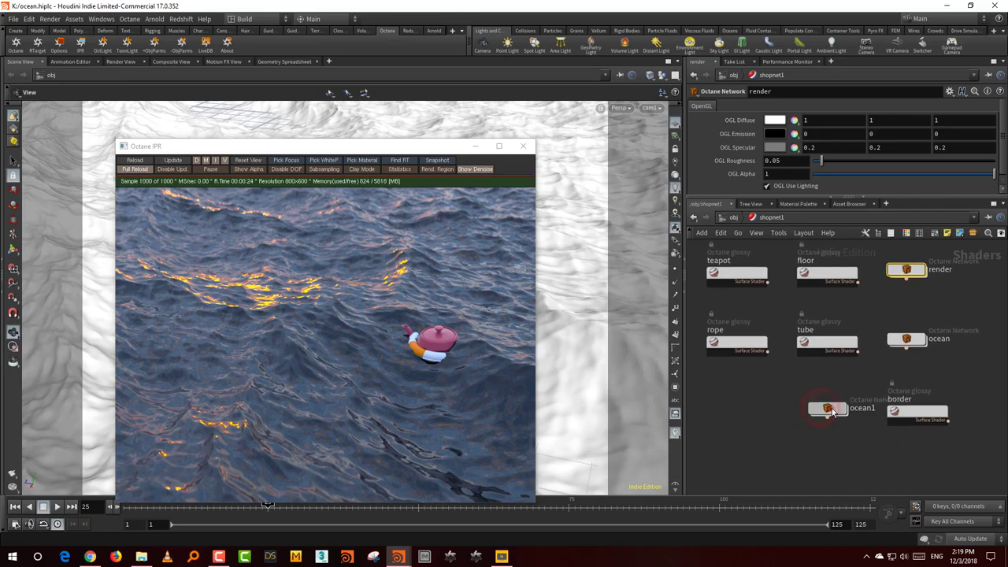
double_click(832, 408)
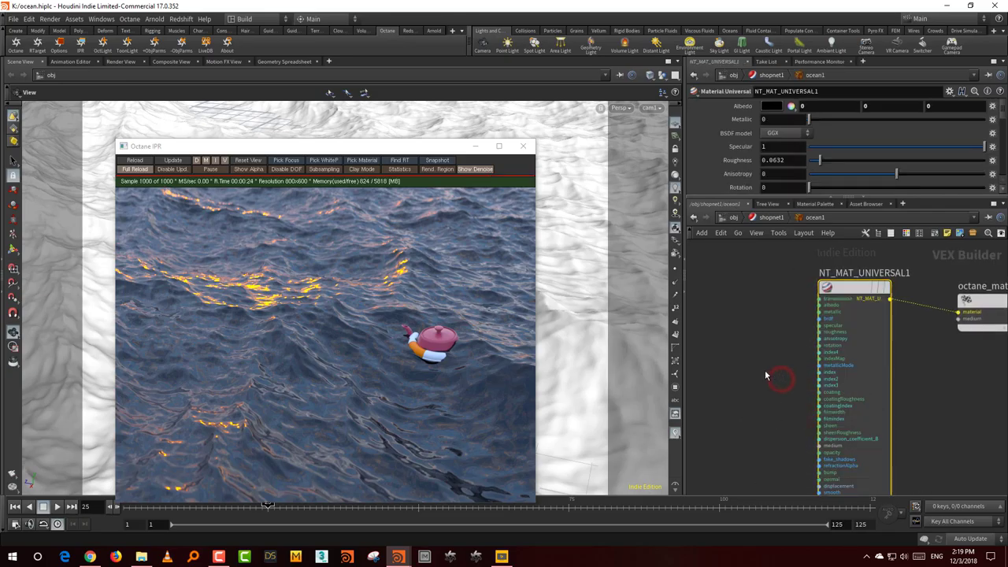
scroll(755, 378, "up", 3)
key("Tab")
type("rg")
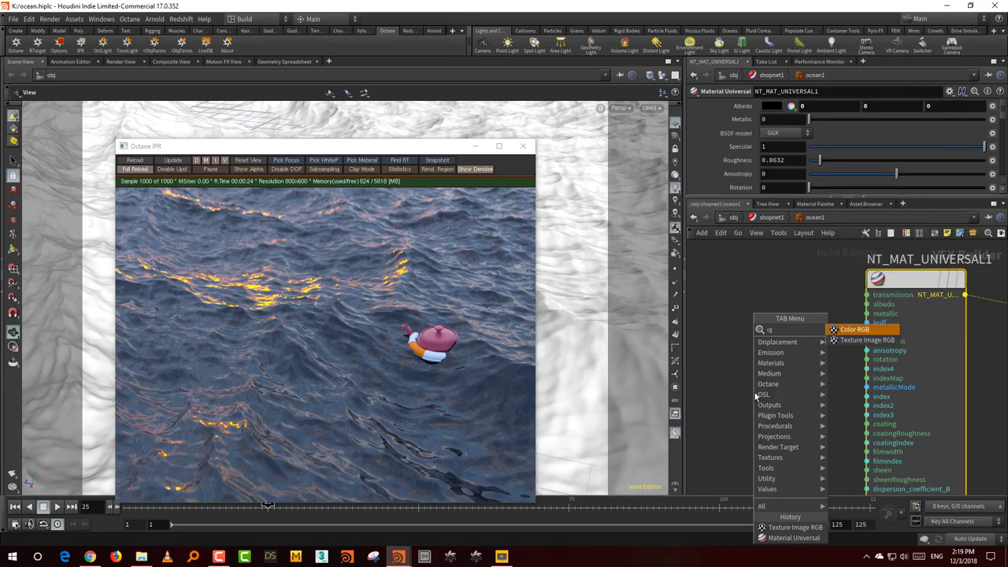
left_click(876, 330)
left_click(763, 305)
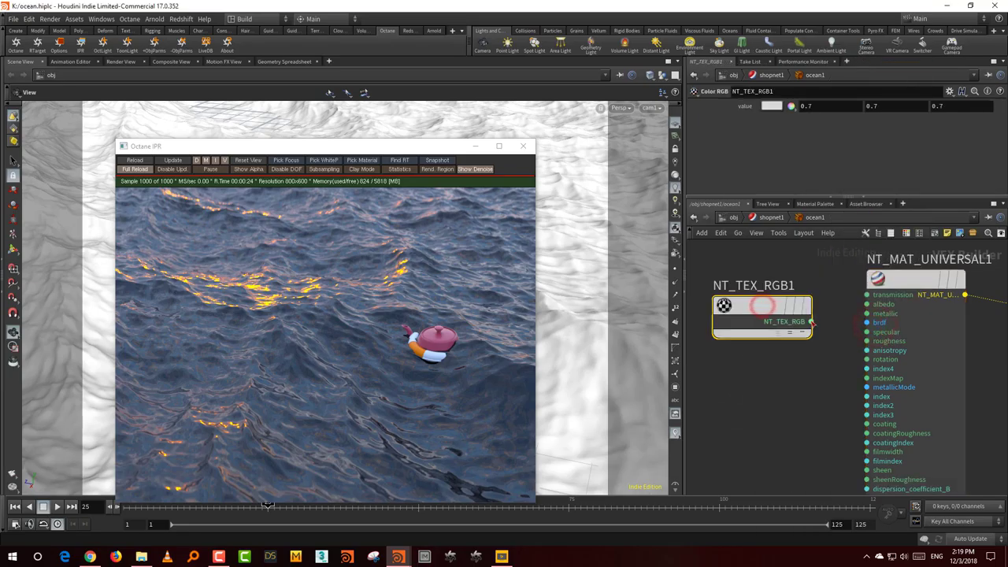
Connect the Color RGB node to the transmission input of NT_MAT_UNIVERSAL1 and set its colour to white (1, 1, 1)
left_click_drag(812, 321, 869, 295)
left_click(824, 395)
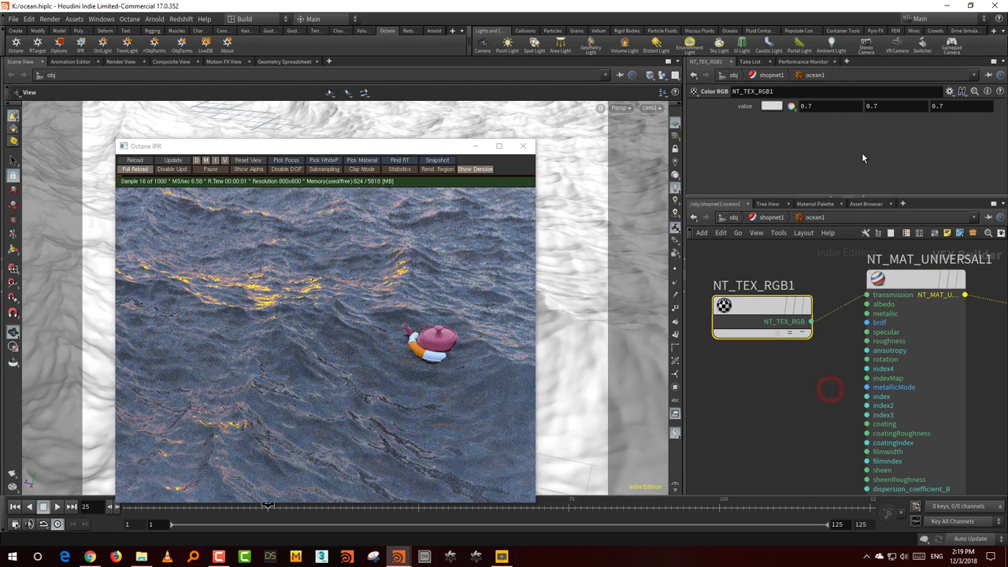
left_click(770, 109)
Enable fake shadows on the NT_MAT_UNIVERSAL1 ocean material
left_click(916, 423)
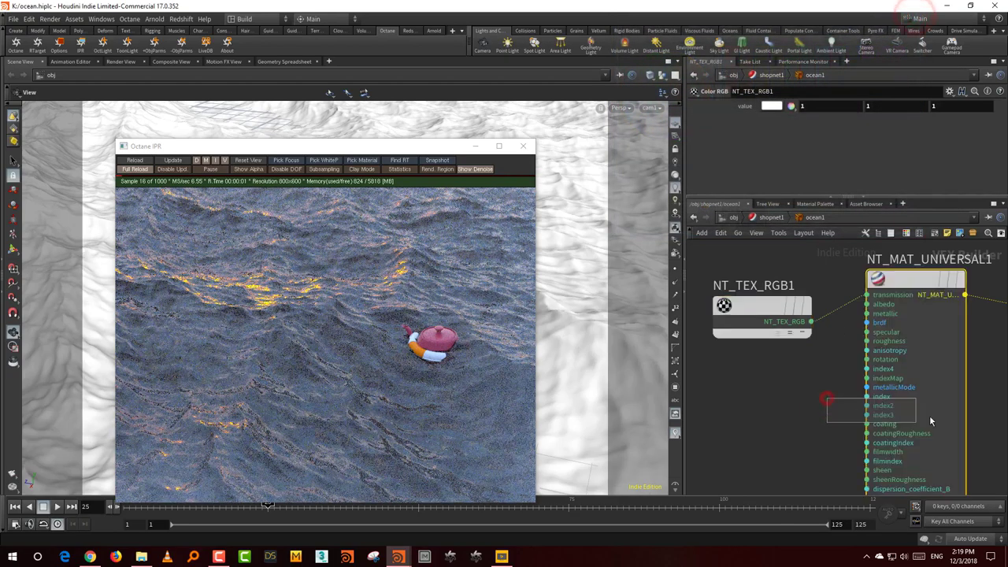
left_click_drag(901, 198, 900, 298)
left_click_drag(1003, 148, 1004, 245)
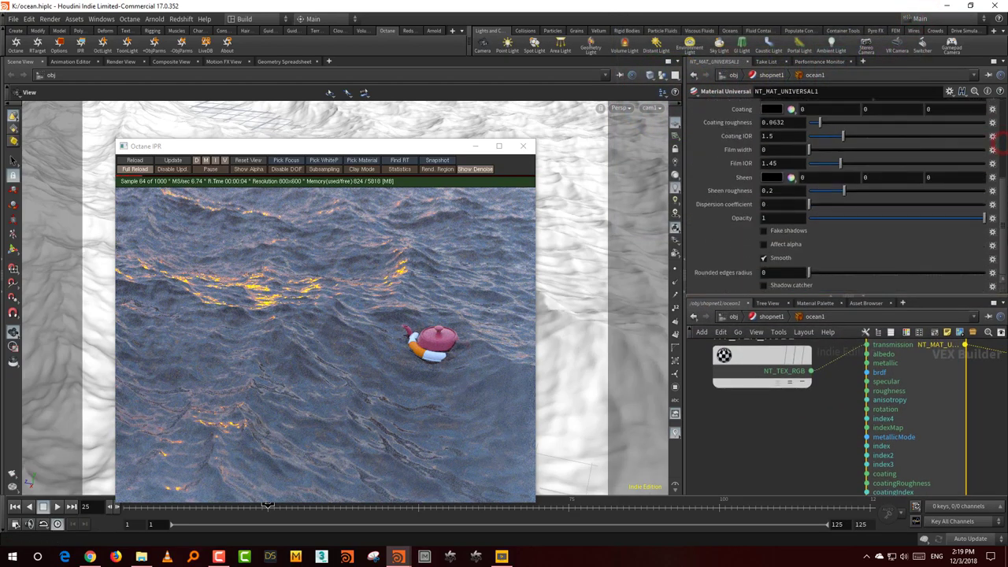
left_click(799, 233)
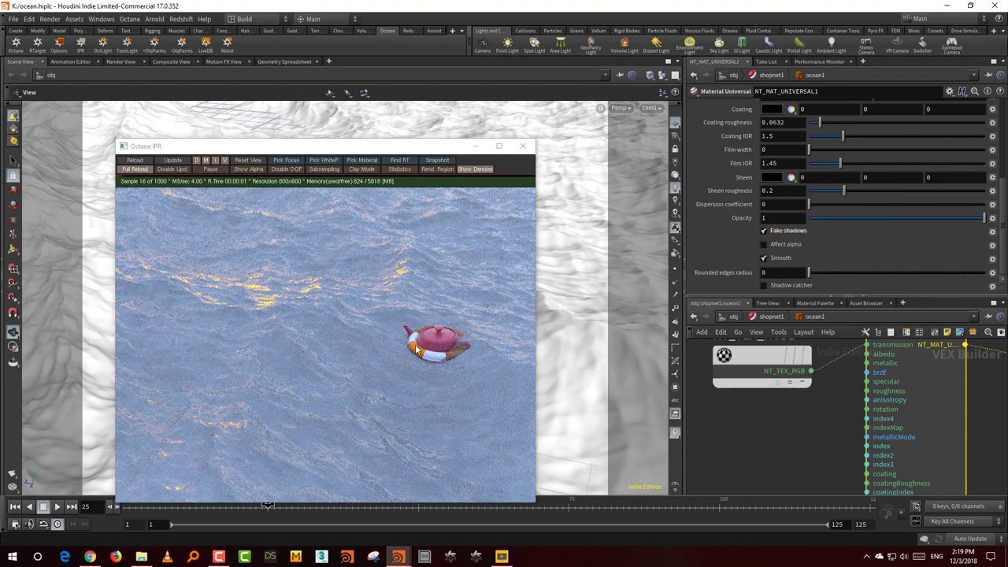
left_click_drag(789, 299, 800, 250)
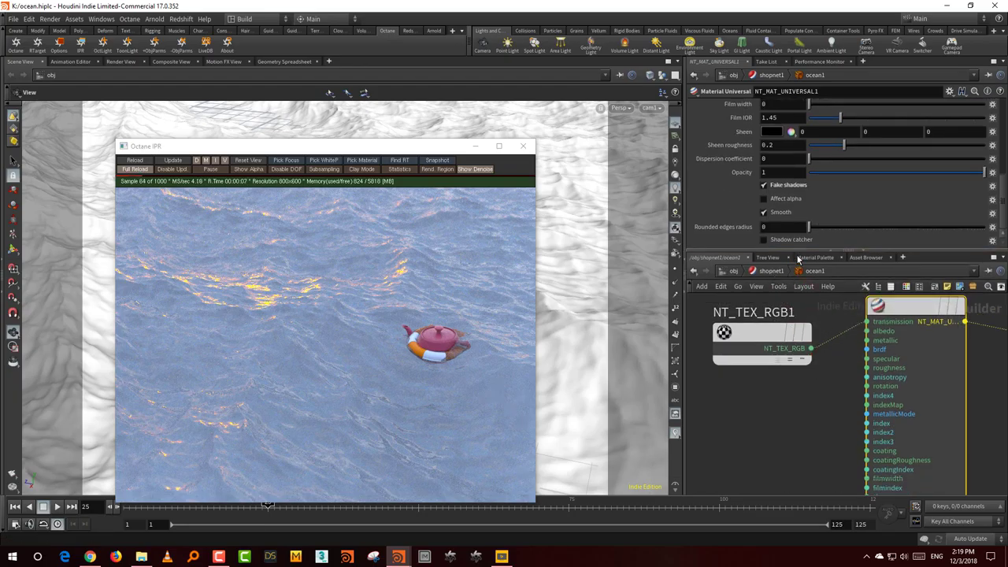
In the render network, try a specular depth of 2 on NT_KERN_PATHTRACING1 and settle on 3
left_click(774, 276)
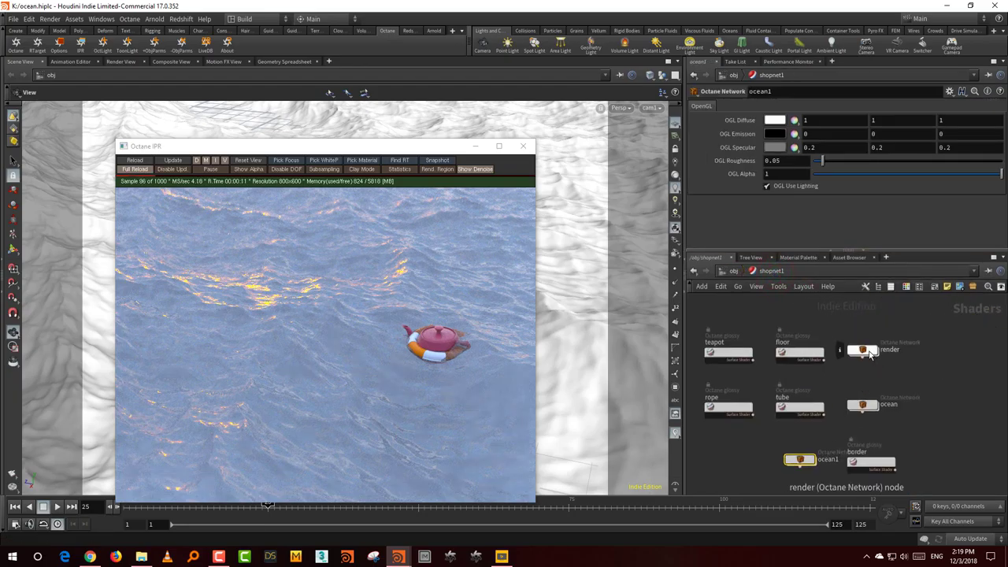
double_click(888, 376)
middle_click_drag(957, 467, 849, 382)
left_click(906, 396)
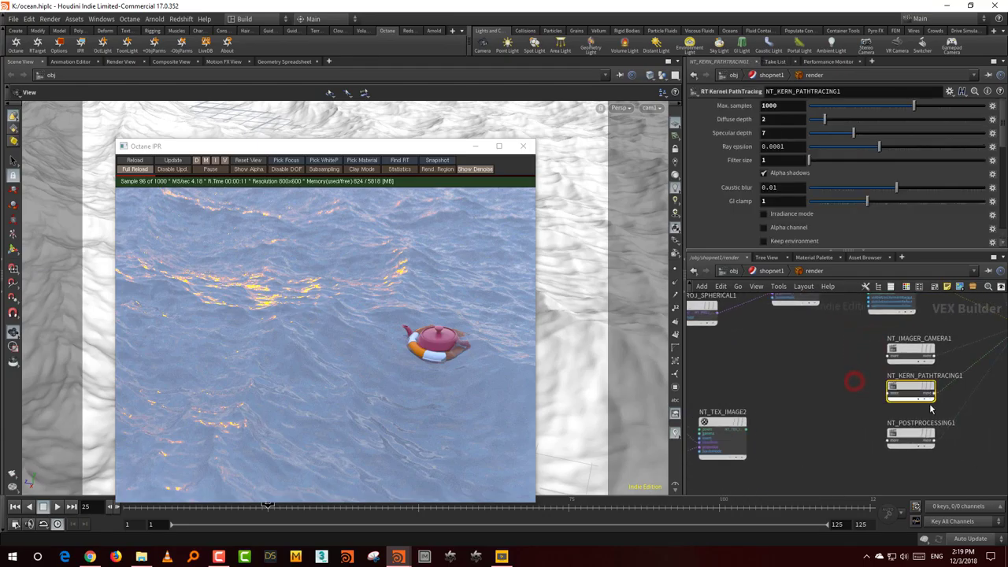
left_click(826, 133)
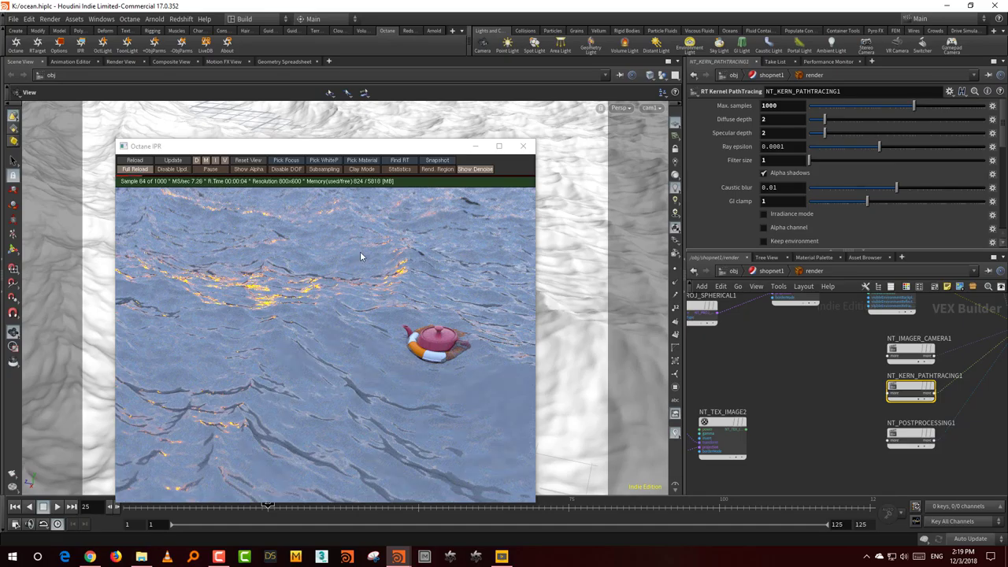
left_click(828, 133)
left_click_drag(828, 134, 835, 134)
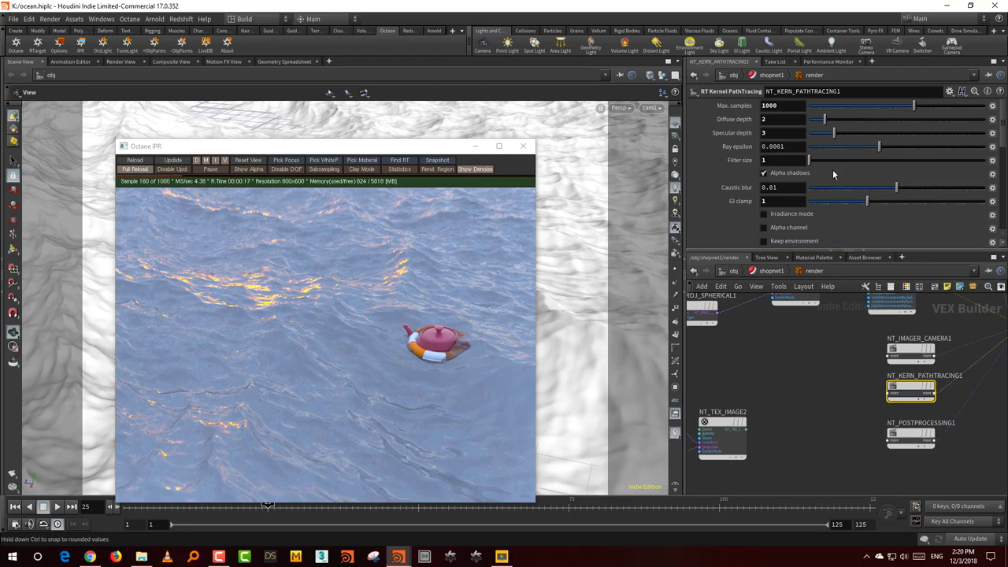
Try a diffuse depth of 1 on the path tracing kernel and set it back to 2
left_click_drag(815, 120, 808, 120)
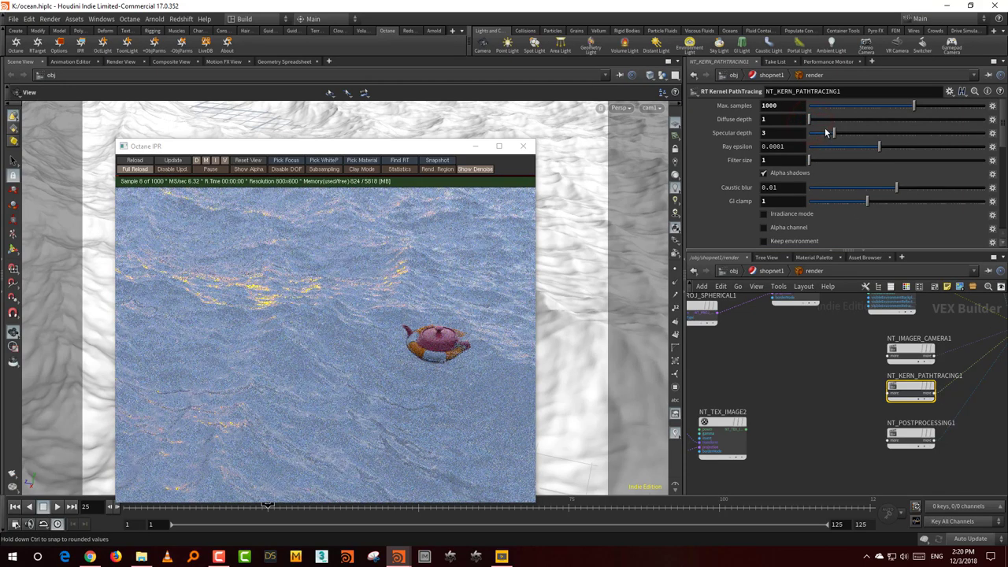
left_click(825, 120)
left_click_drag(819, 251, 816, 234)
In the ocean1 material network, add a Medium Absorption node and connect it to the medium input of the universal material
middle_click_drag(805, 352, 802, 409)
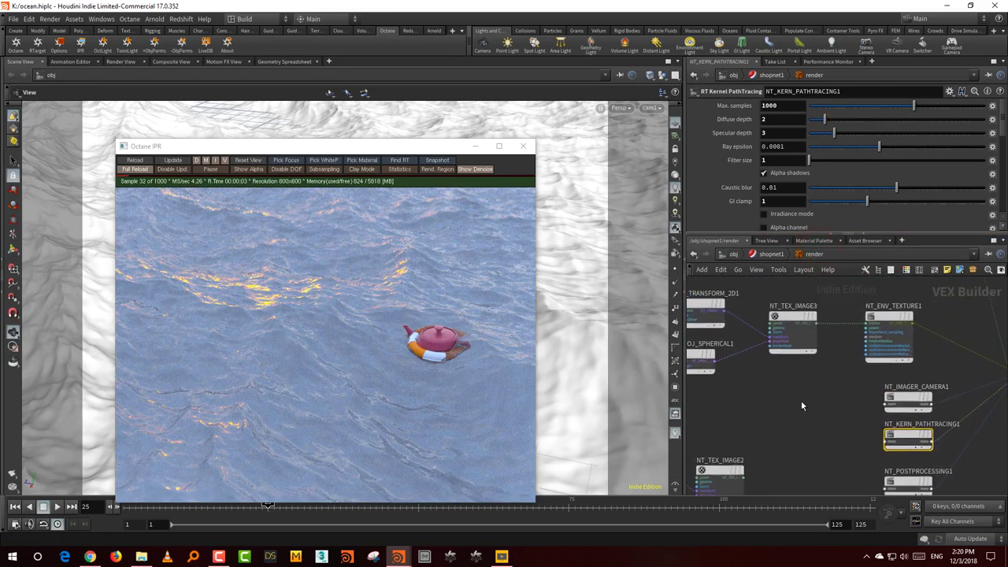
left_click(782, 254)
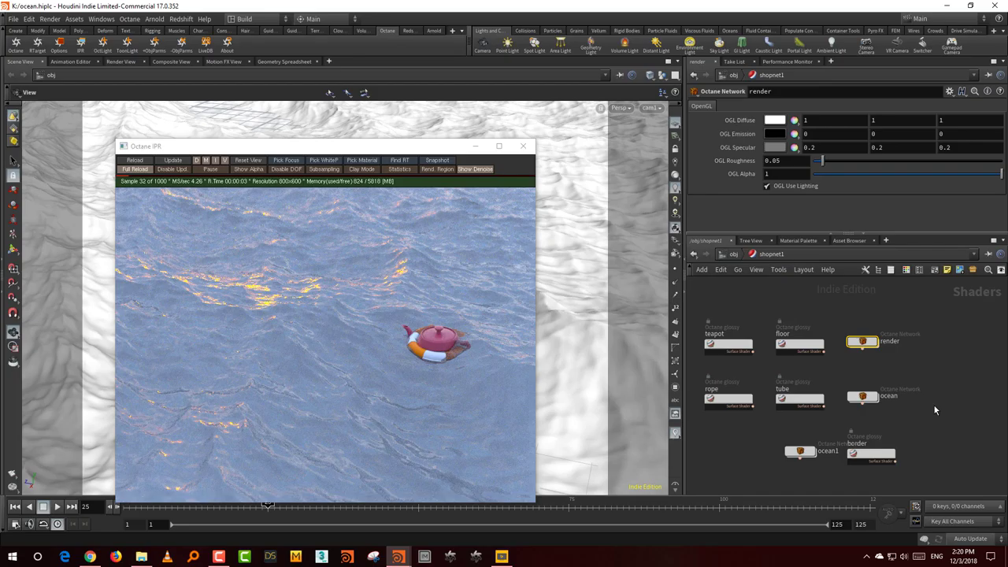
middle_click_drag(936, 411, 944, 378)
double_click(810, 419)
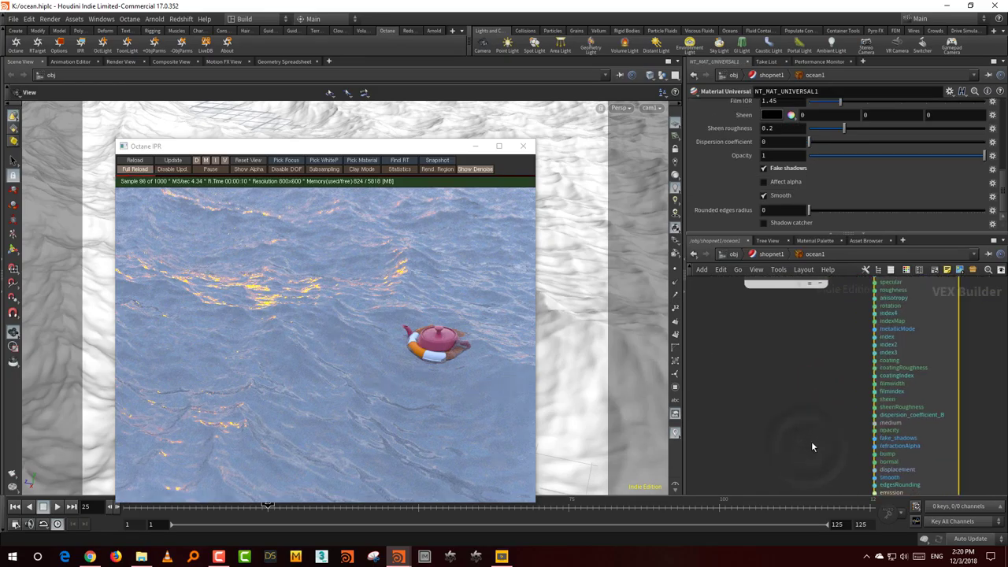
key("Tab")
type("abso")
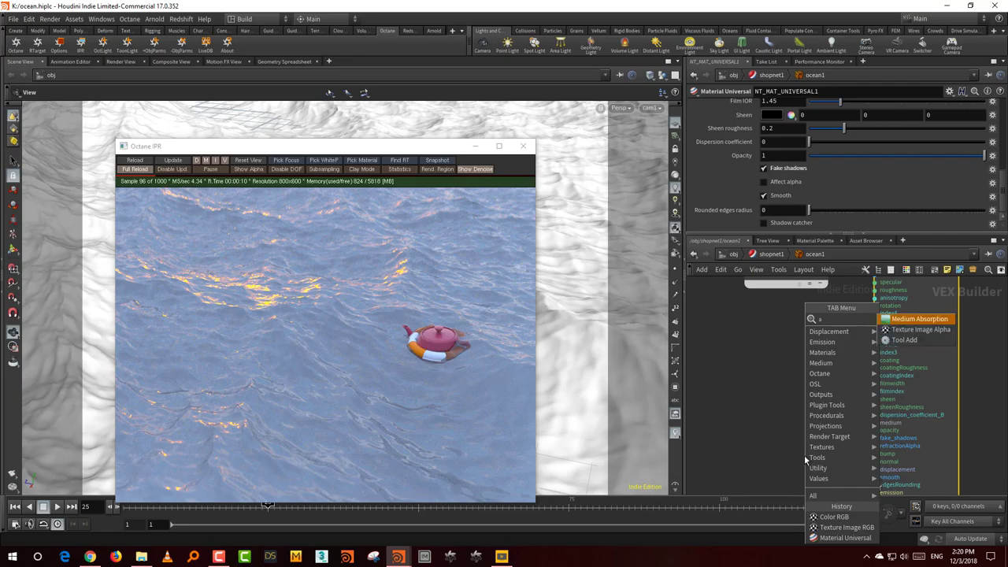
left_click(917, 320)
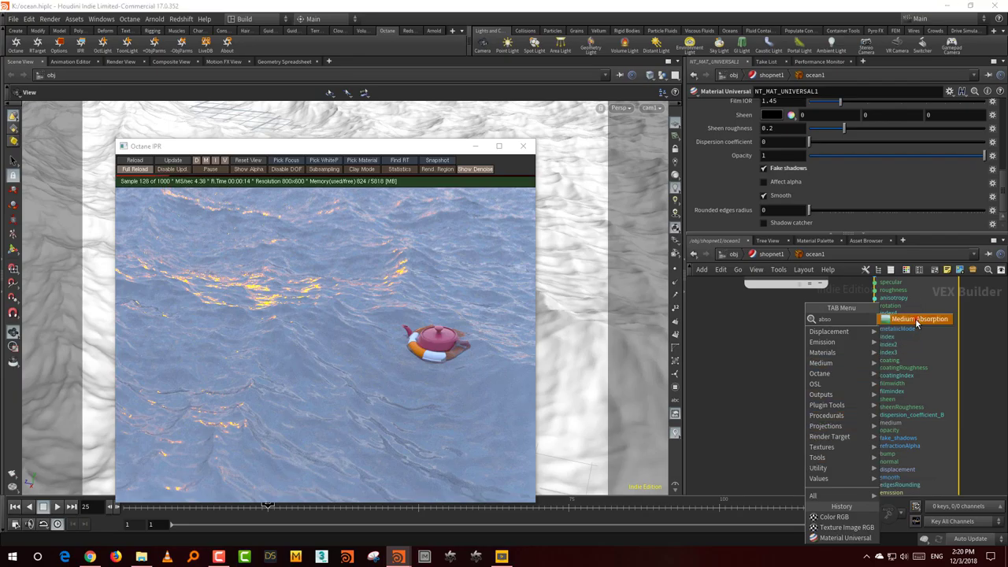
left_click_drag(794, 379, 877, 389)
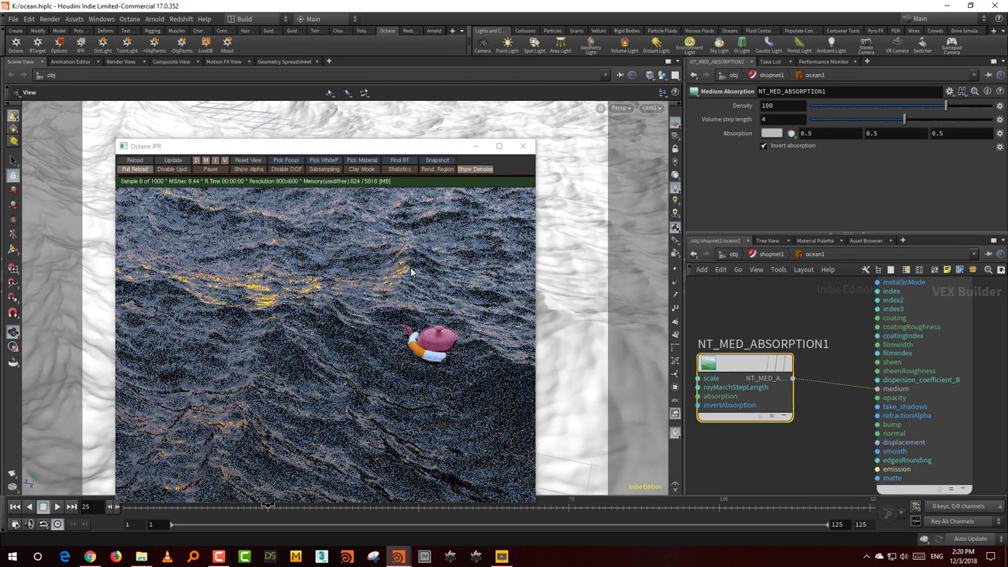
left_click(822, 314)
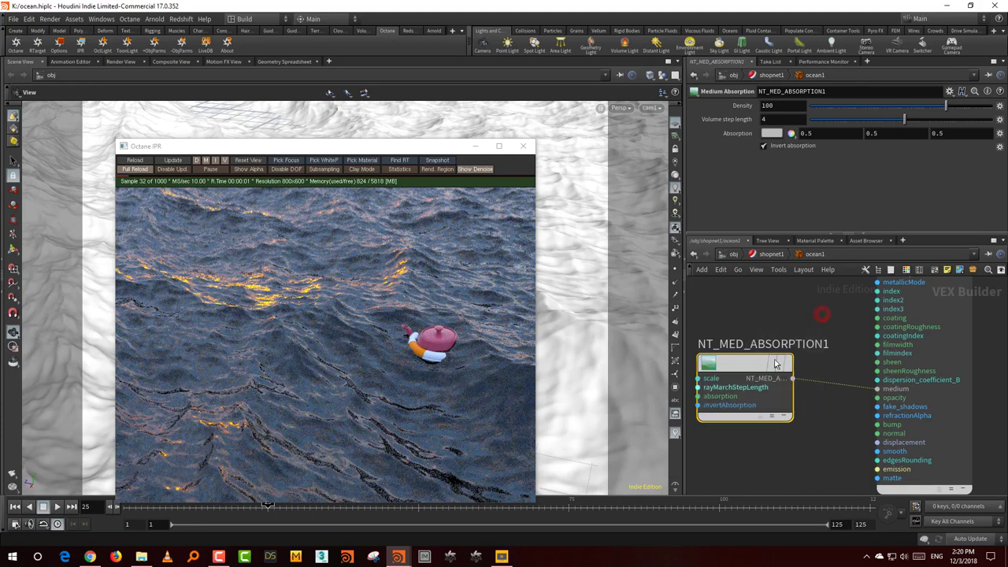
Set the absorption colour of NT_MED_ABSORPTION1 to a light cyan with hue 186, saturation 0.689 and value 0.858
left_click(772, 133)
left_click_drag(865, 162, 850, 166)
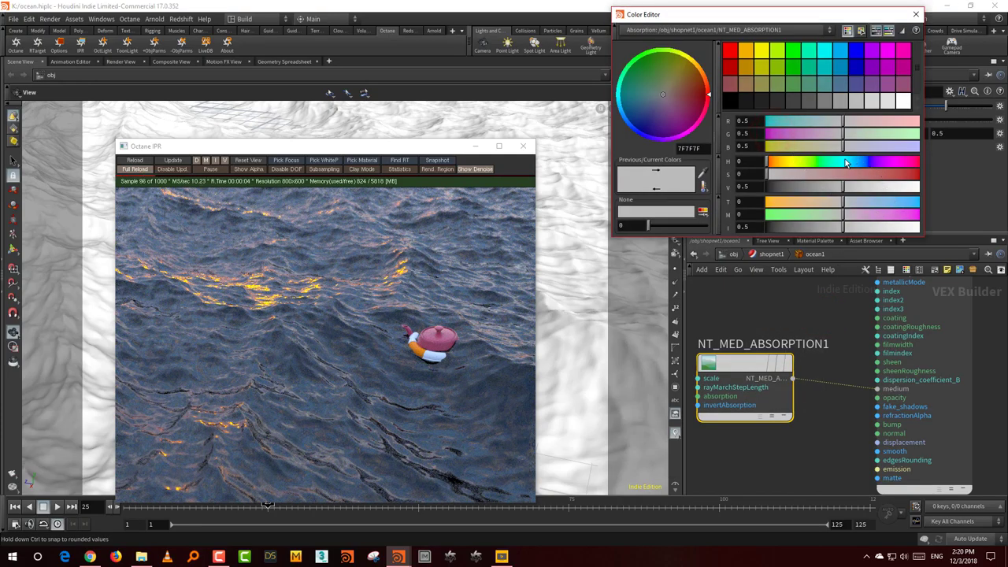
left_click(862, 173)
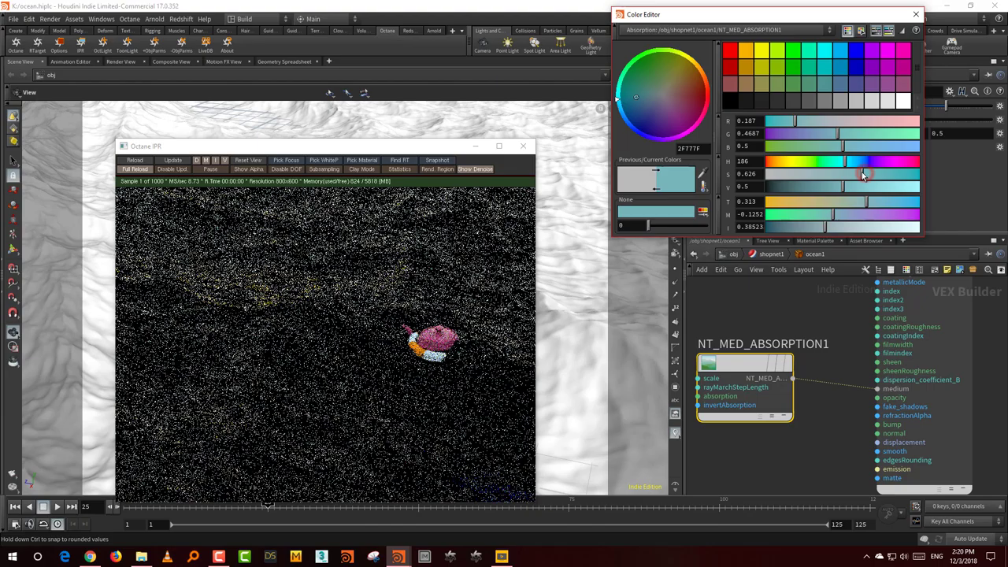
left_click(879, 187)
left_click_drag(878, 186, 897, 187)
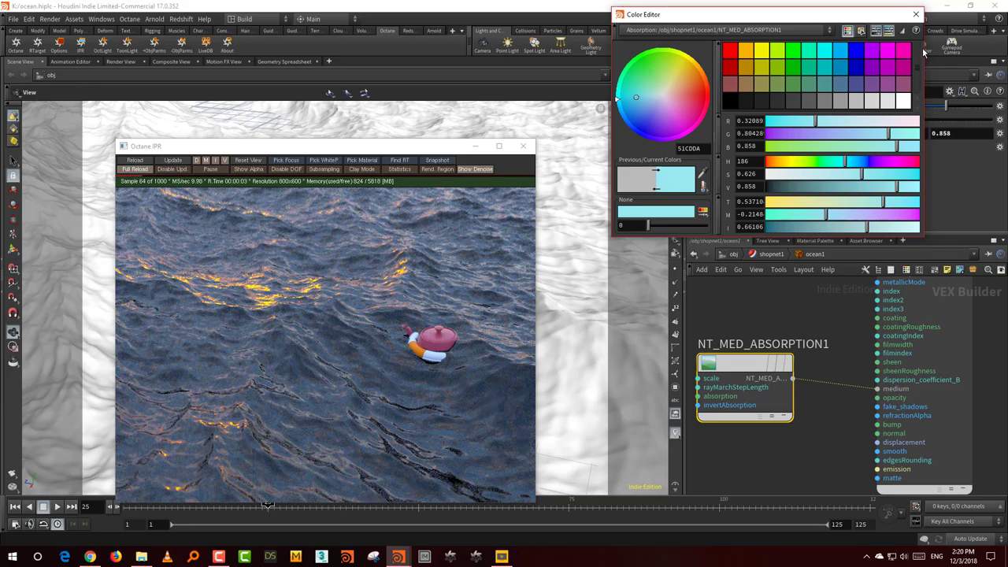
left_click(871, 177)
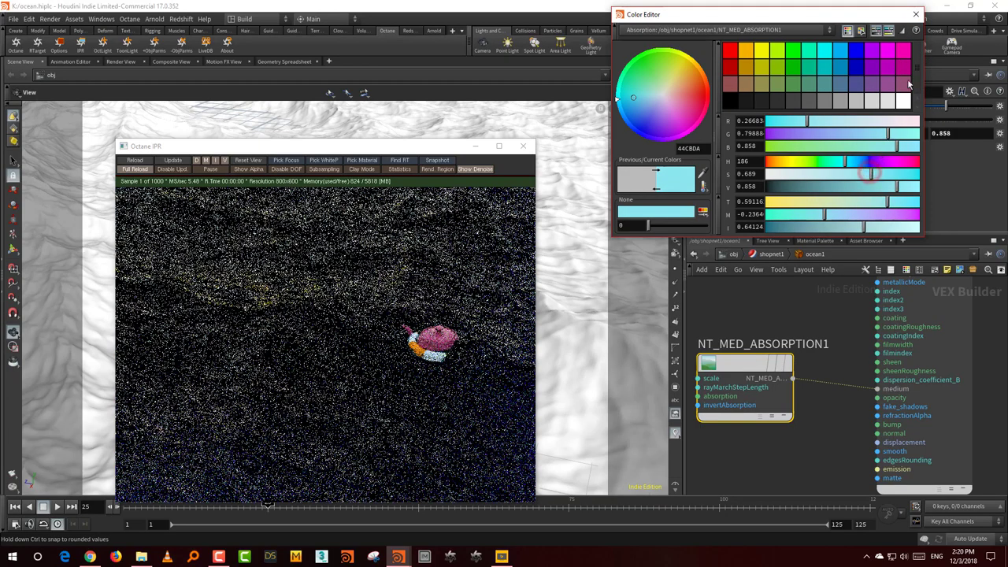
left_click(916, 14)
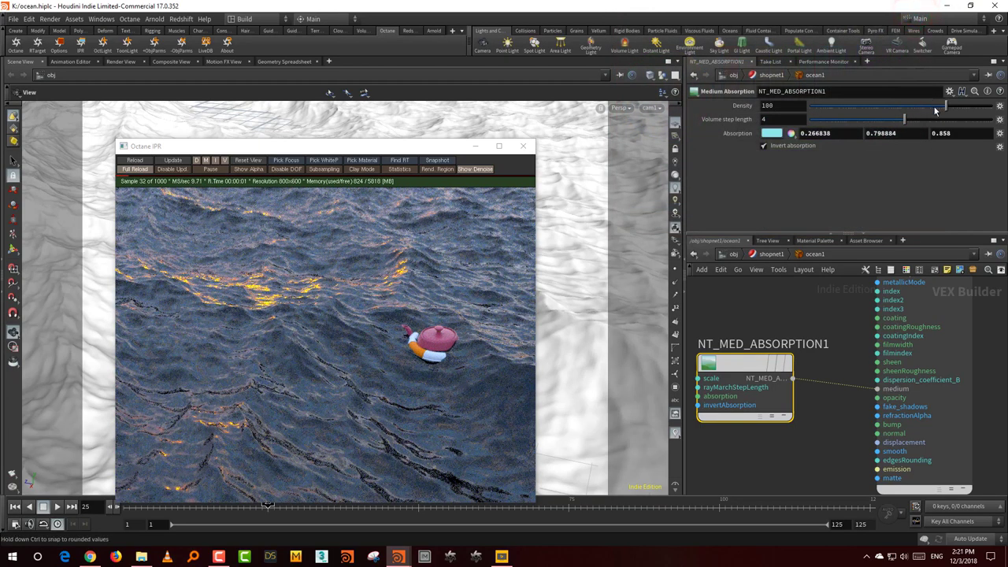
Lower the absorption density to about 1.94 and shift the absorption colour to hue 171 with value 0.913
left_click_drag(939, 105, 905, 116)
left_click(772, 133)
left_click_drag(847, 163, 841, 166)
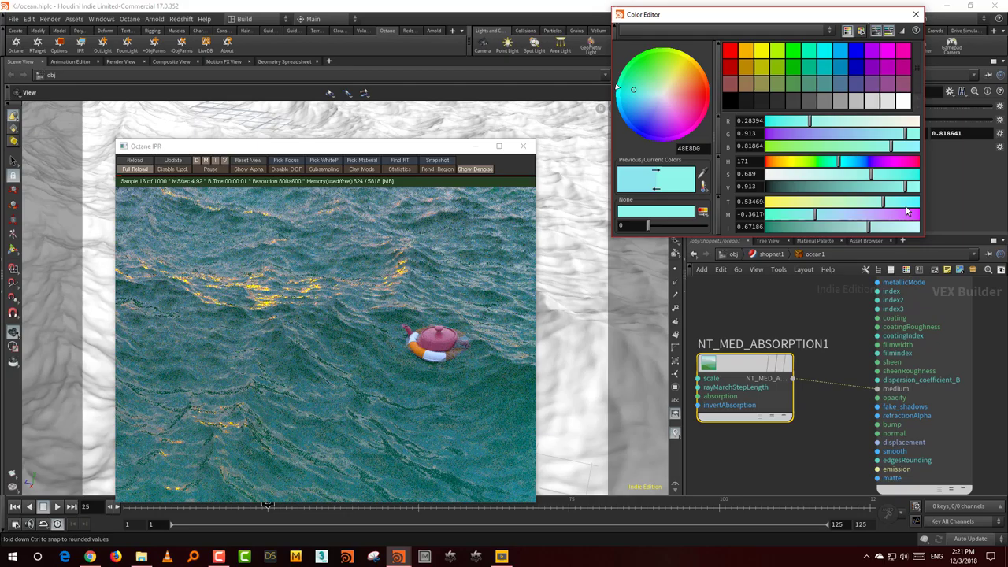
left_click(916, 14)
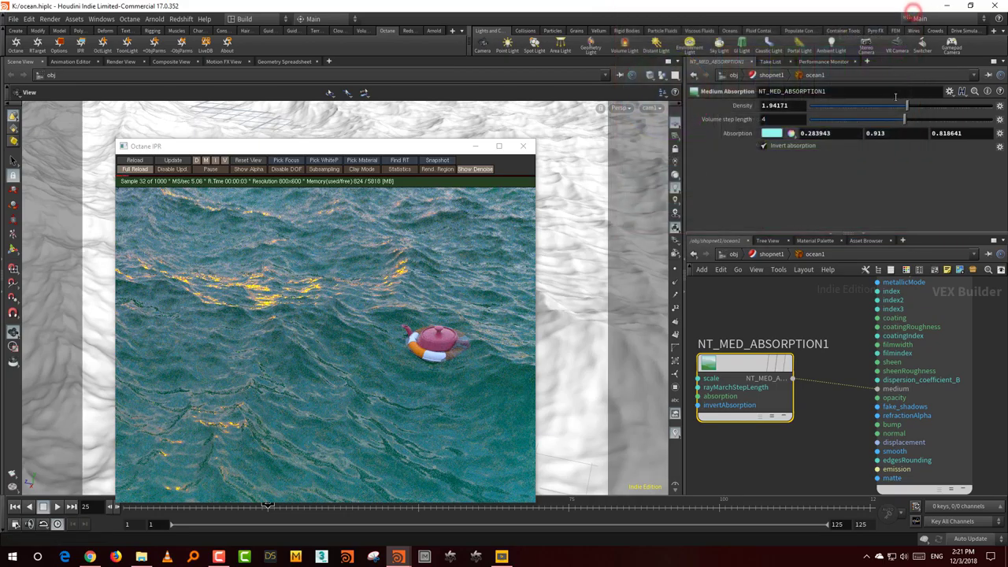
Raise the absorption density to about 3.13 and set the absorption colour to about 0.26, 0.962, 0.927
left_click_drag(910, 109, 910, 111)
left_click(775, 134)
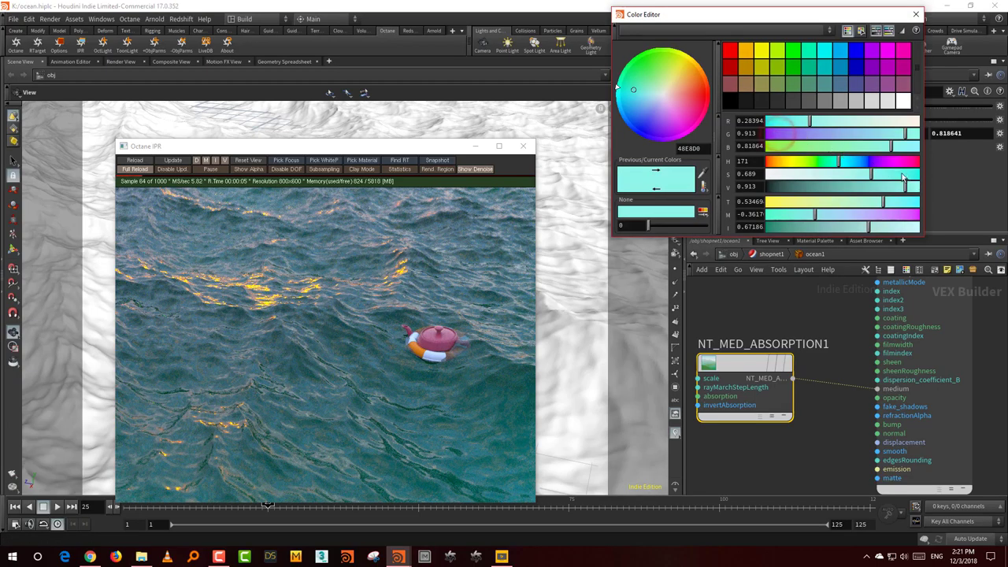
left_click(916, 14)
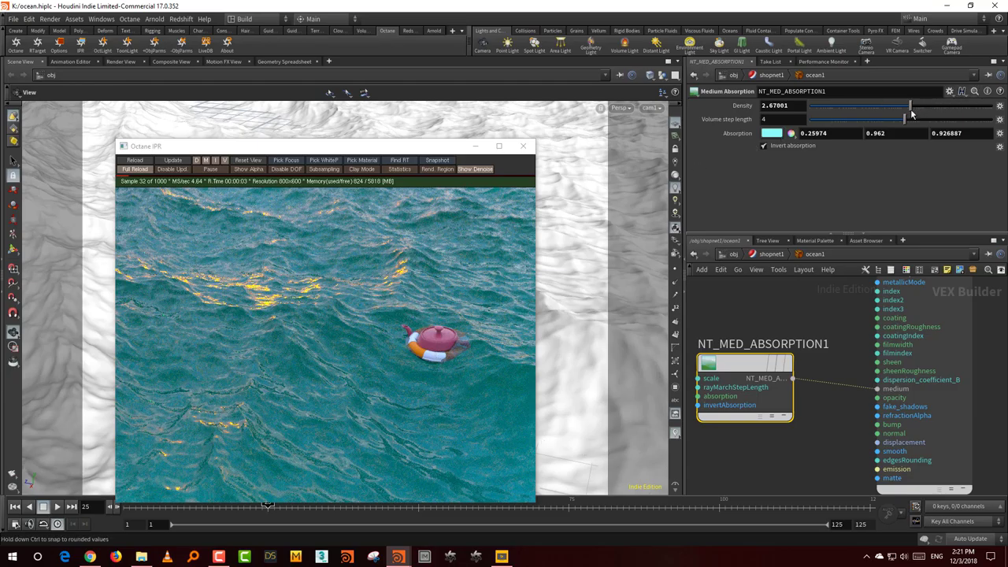
left_click_drag(911, 111, 913, 111)
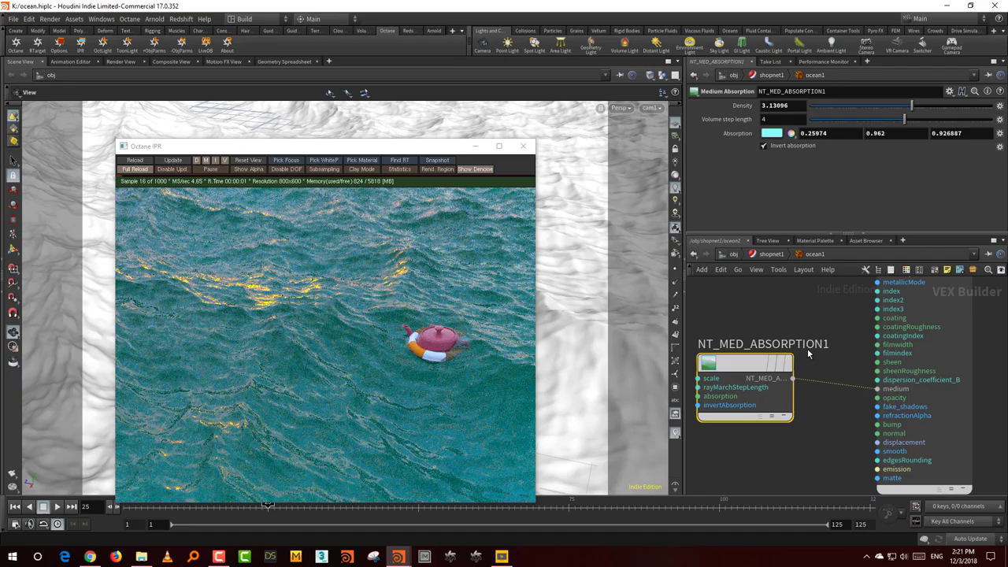
At object level, hide grid1, reload the Octane IPR render to compare the water, and display grid1 again
left_click(762, 256)
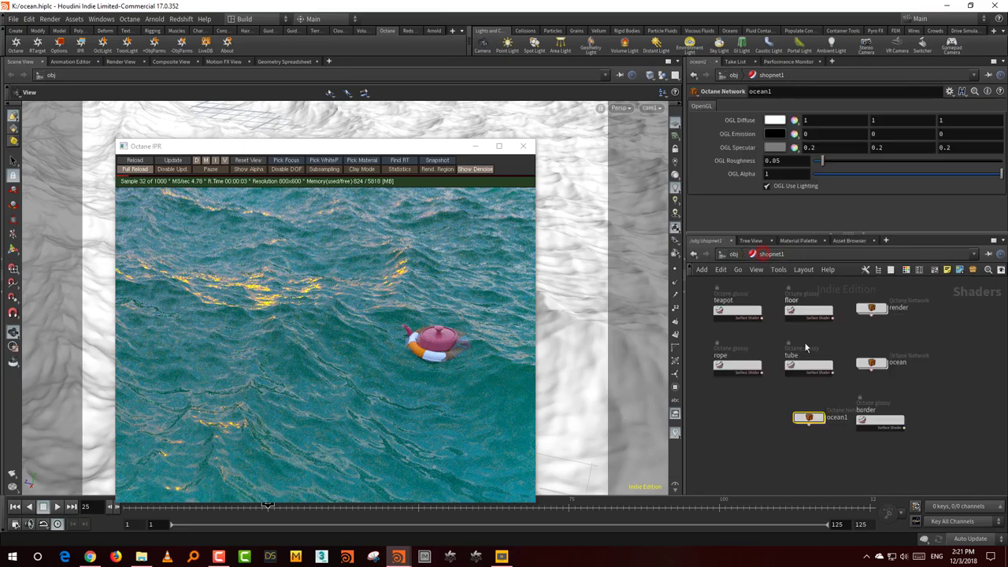
left_click(733, 254)
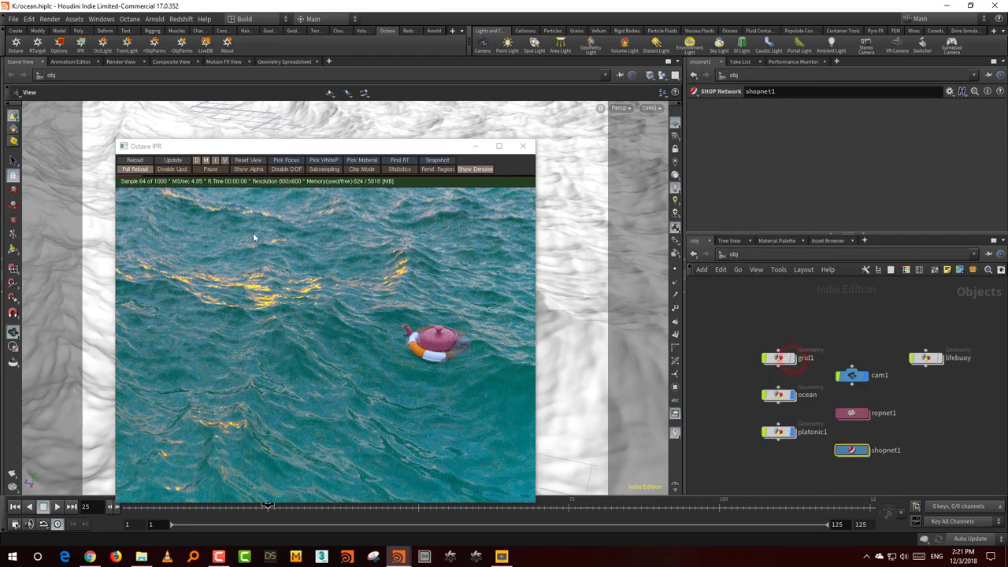
left_click(134, 160)
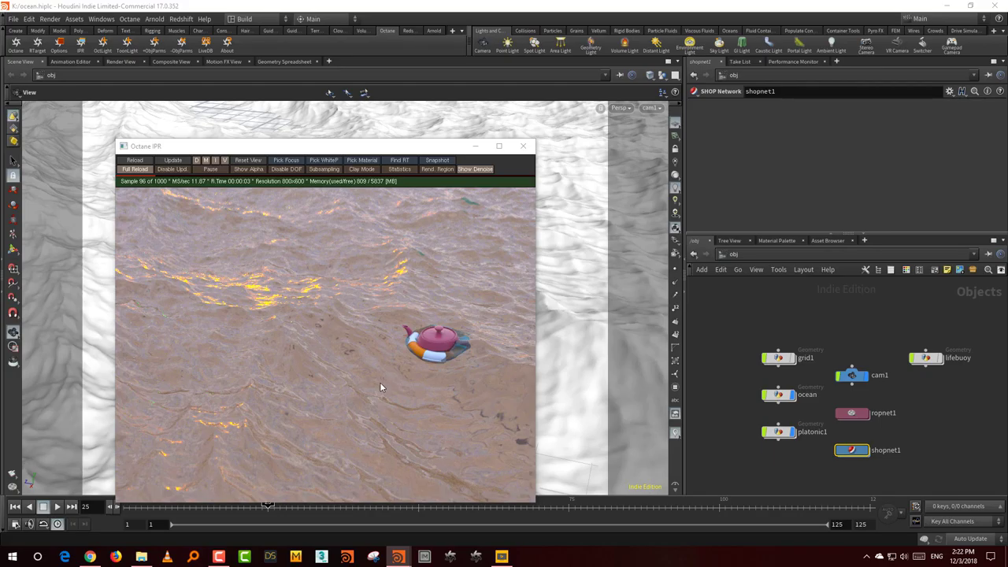
left_click(794, 359)
left_click(851, 399)
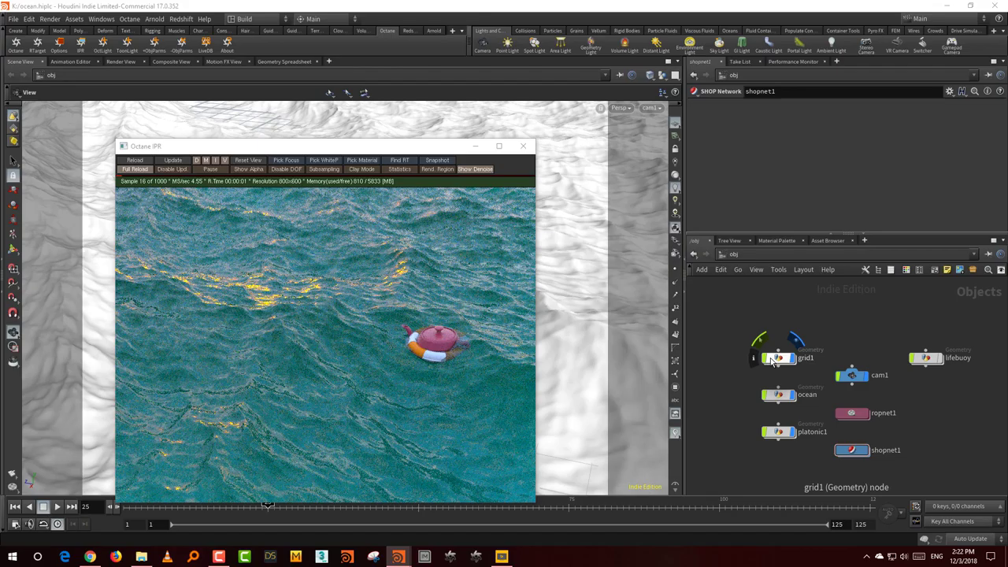
Select the floor plane grid1 in the viewport and move it down along Y, farther below the ocean surface
left_click_drag(432, 151, 928, 179)
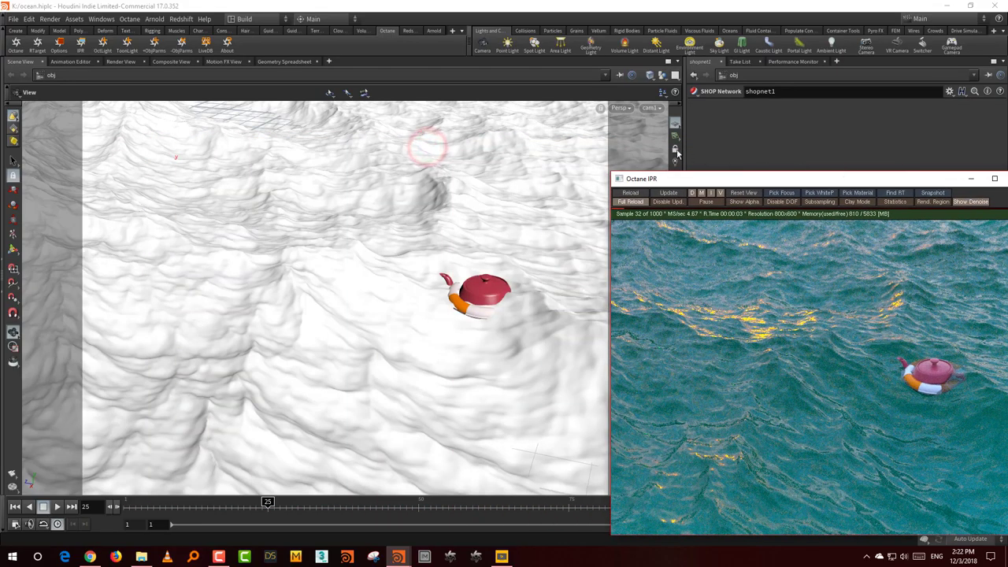
right_click_drag(465, 249, 441, 331)
left_click_drag(441, 331, 433, 289)
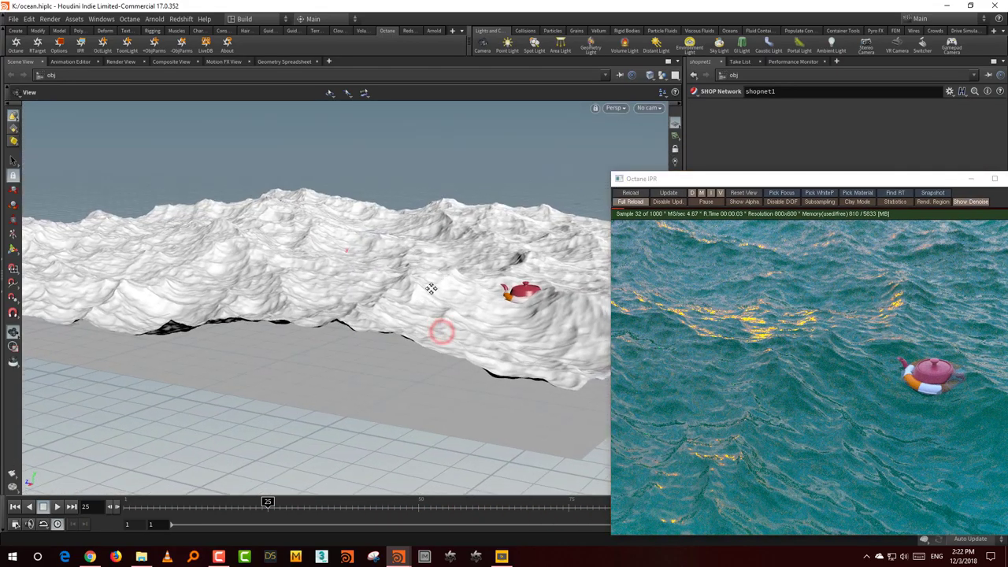
right_click_drag(435, 278, 383, 360)
left_click(393, 357)
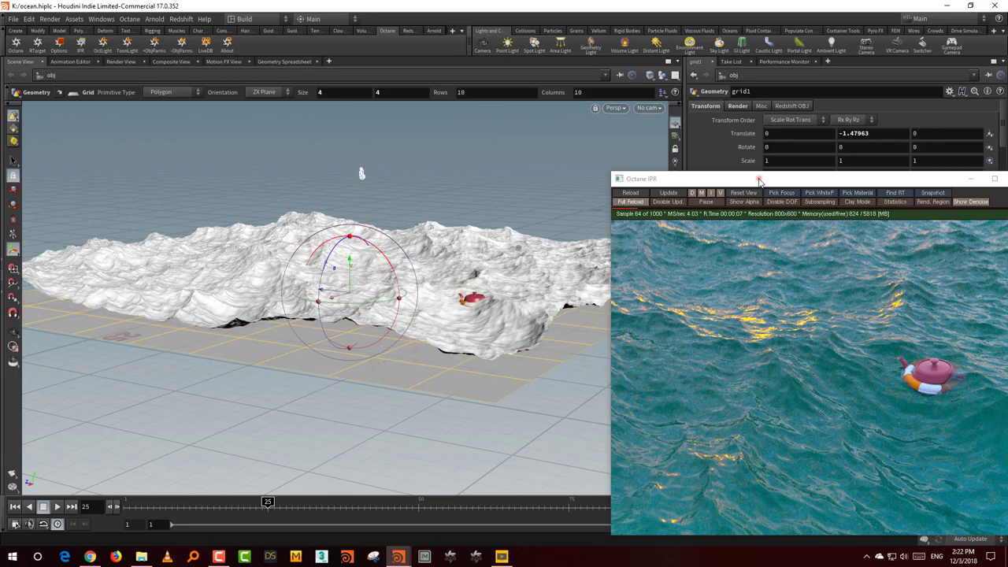
left_click_drag(759, 182, 712, 90)
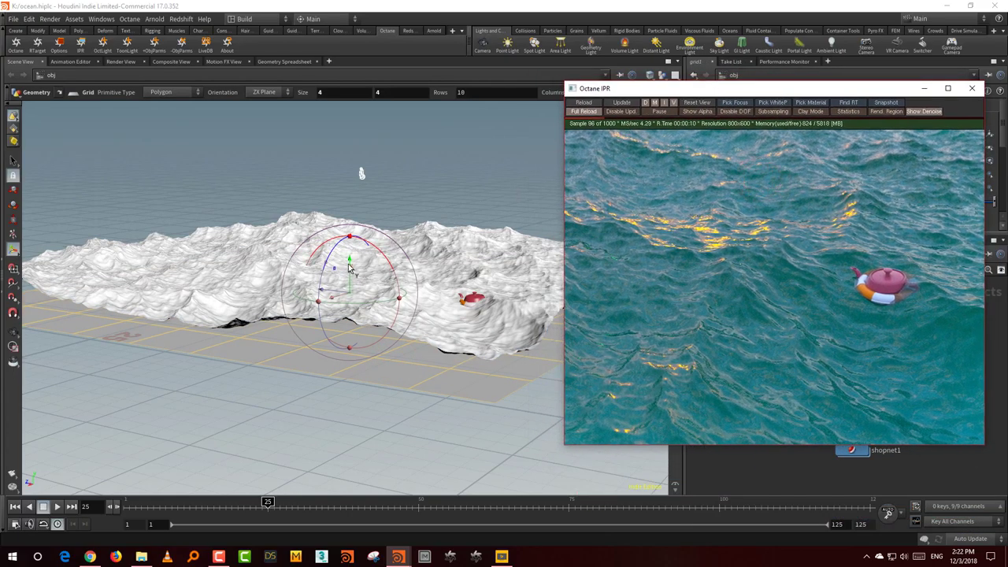
left_click_drag(350, 268, 356, 324)
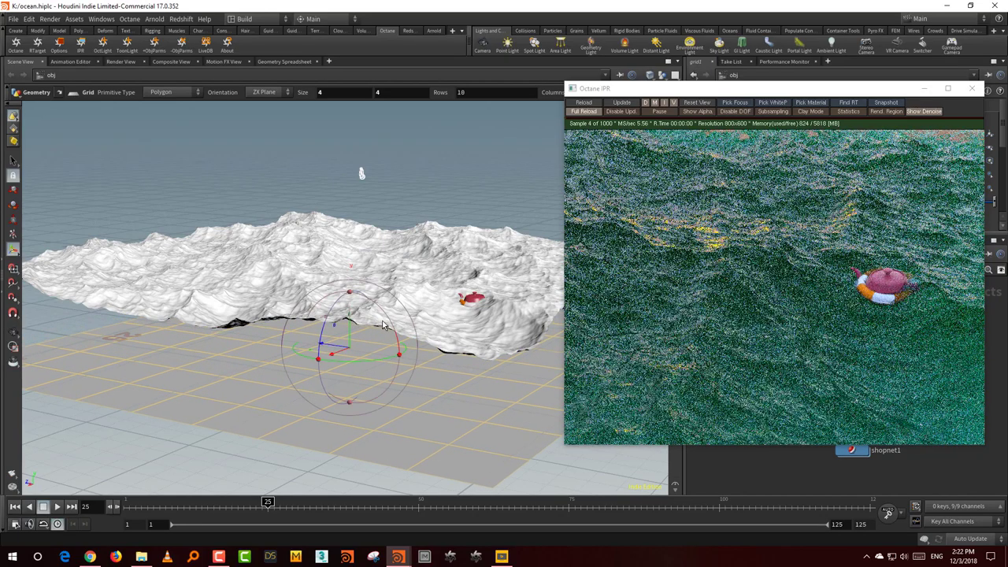
Scale grid1 to about 2.90 in X and 2.45 in Z, and raise it to a Y translation of about -0.874
key("e")
left_click_drag(321, 365, 239, 327)
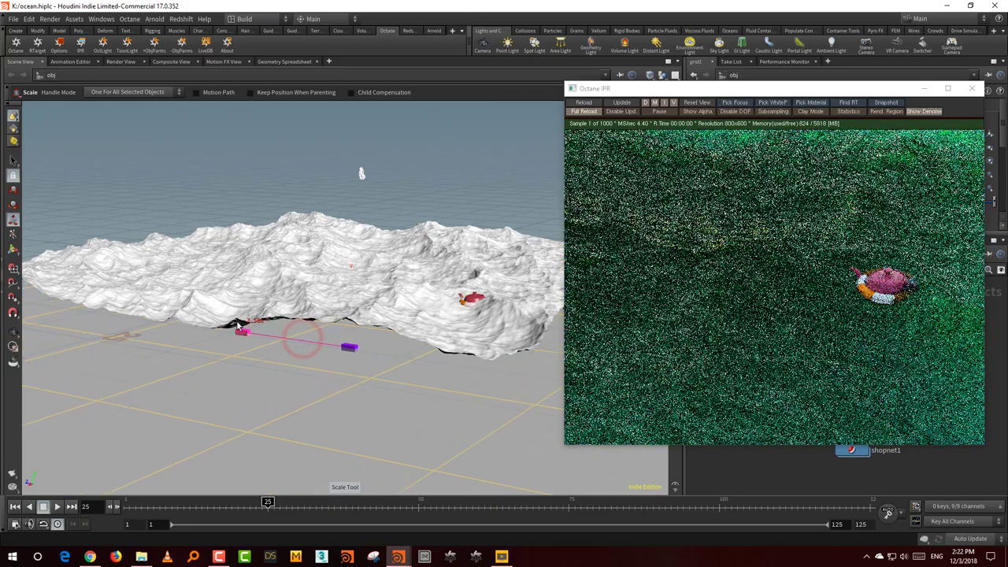
key("w")
left_click_drag(353, 313, 351, 238)
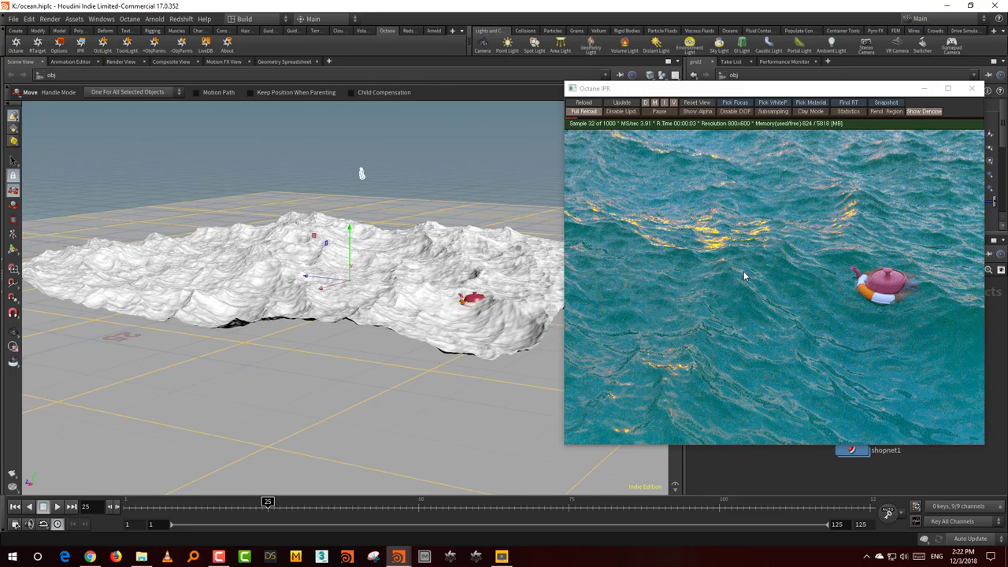
mouse_move(357, 244)
left_mouse_down()
mouse_move(358, 337)
mouse_move(352, 236)
mouse_move(353, 246)
left_mouse_up()
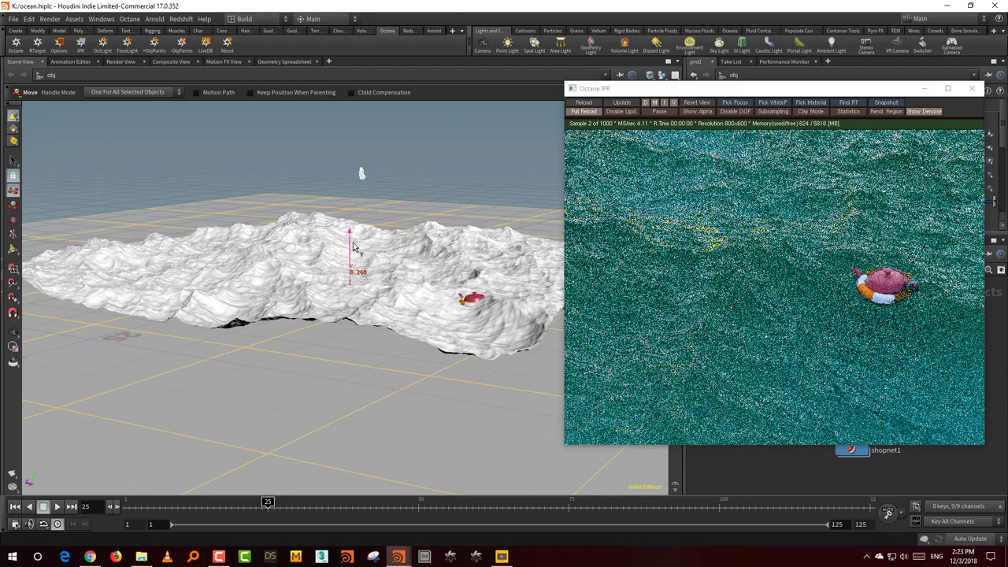
Open the floor material assigned to grid1, try red and magenta diffuse colours, and settle on hue 199, saturation 0.82, value 0.913
left_click_drag(774, 88, 251, 161)
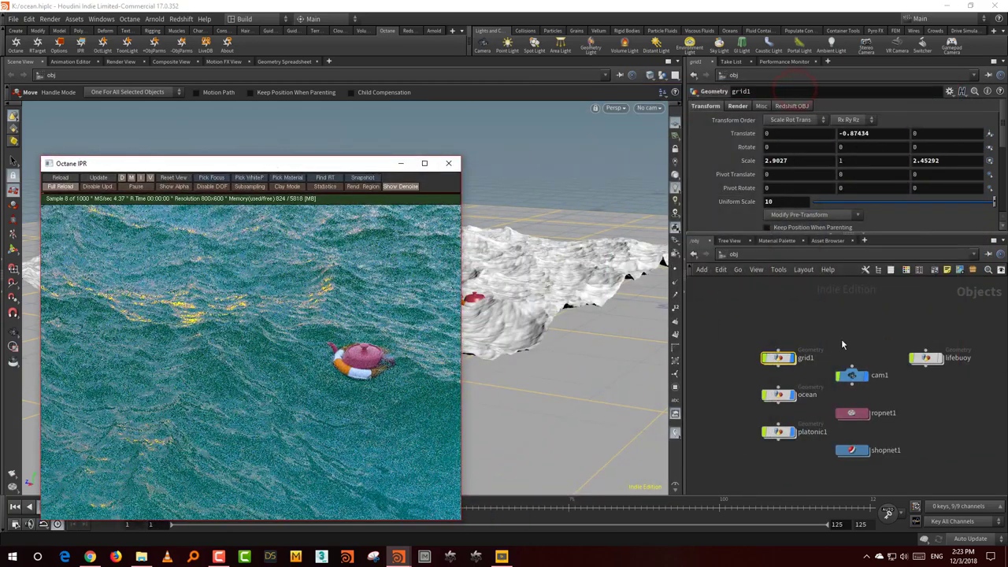
left_click(738, 106)
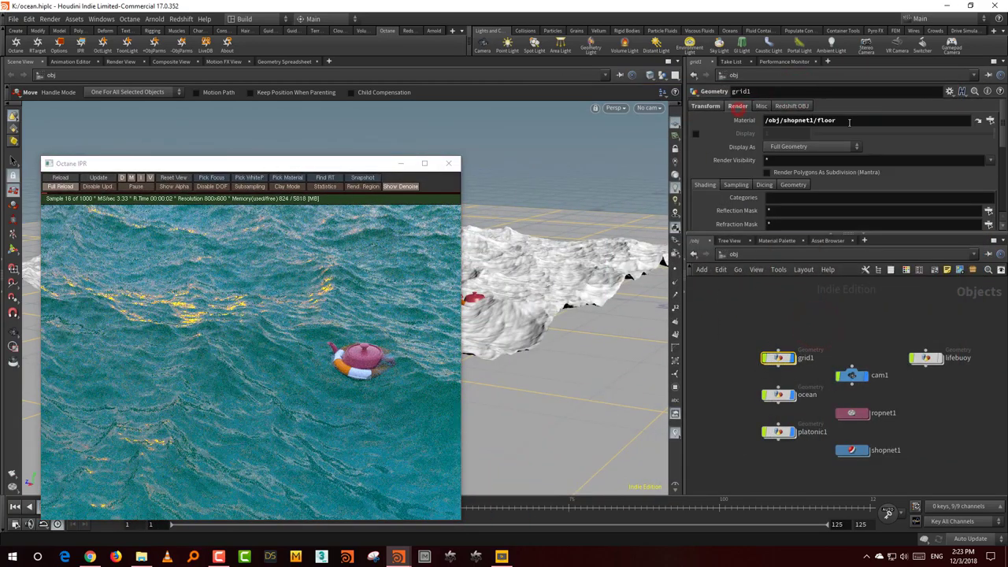
left_click(991, 122)
left_click(775, 106)
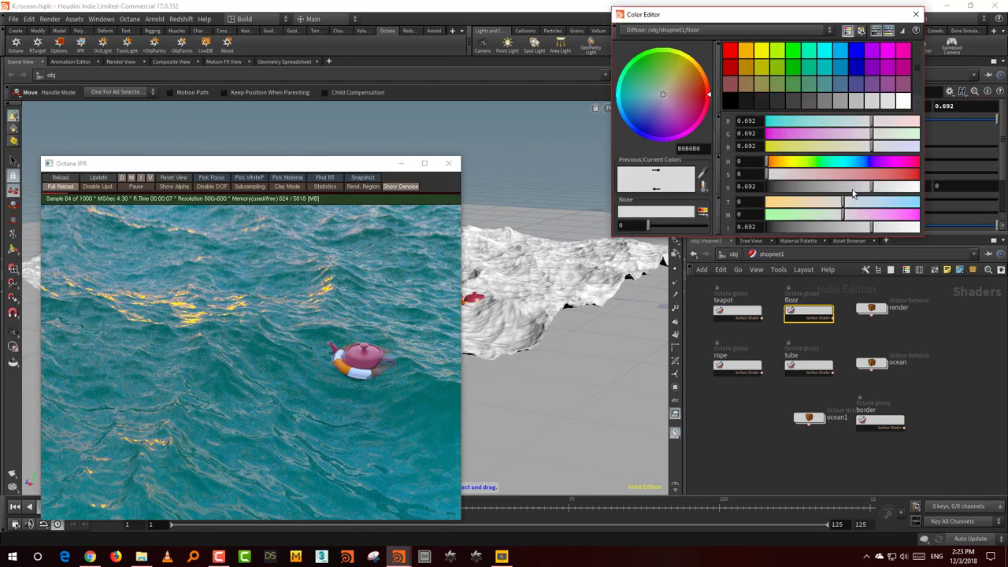
left_click(892, 173)
left_click(905, 186)
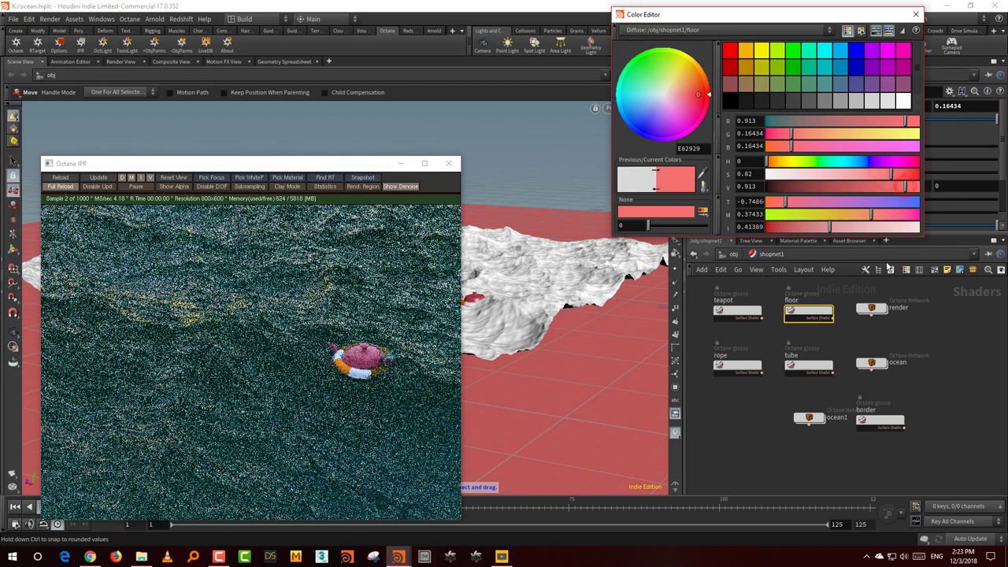
left_click(891, 161)
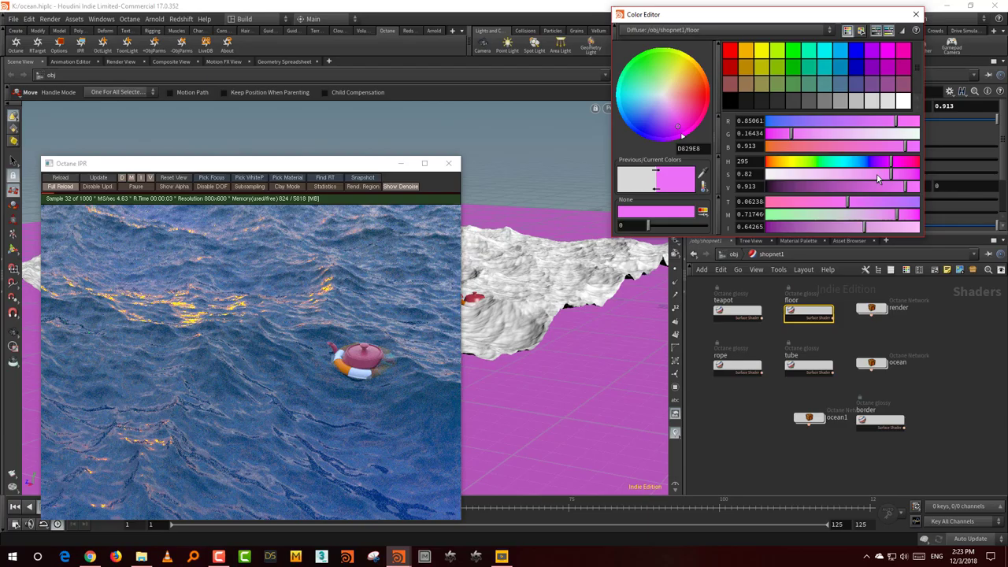
left_click(851, 162)
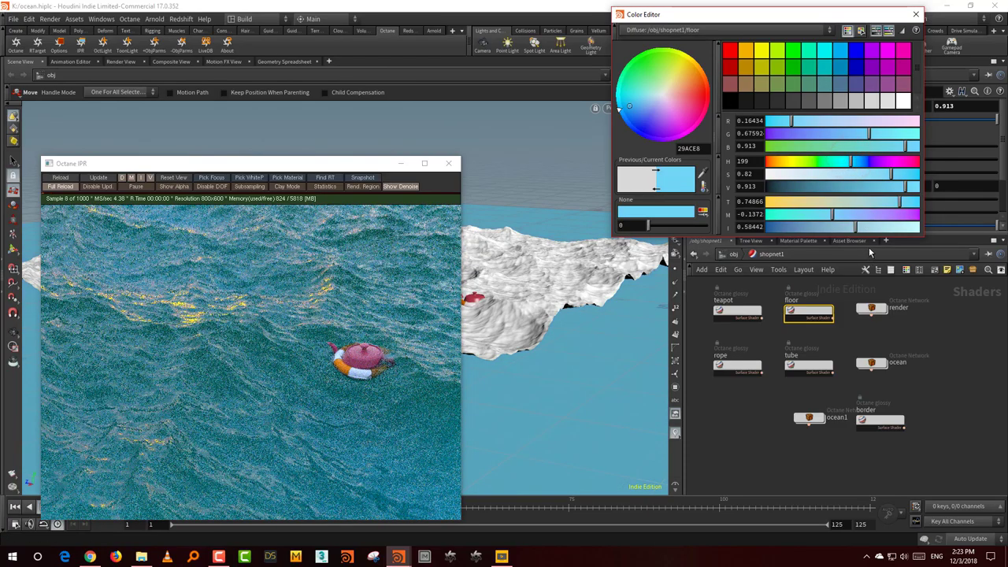
Try hue 151 for the floor material's diffuse colour, then settle on hue 186
left_click(831, 163)
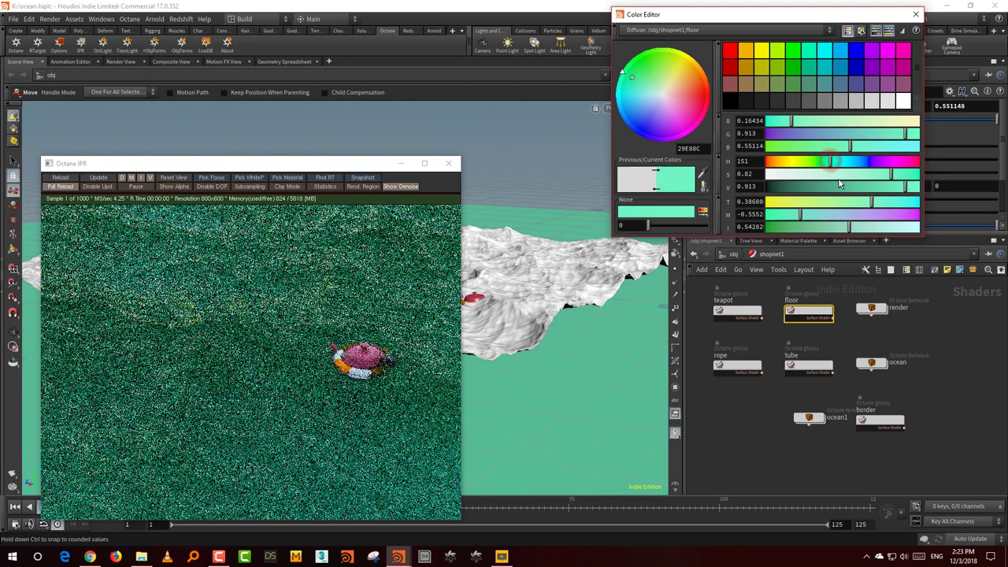
left_click(845, 162)
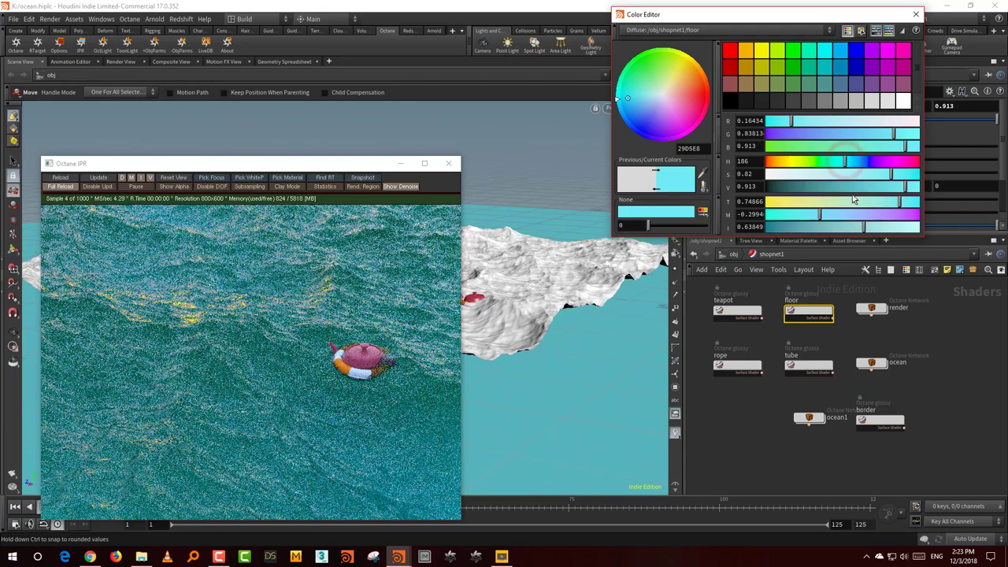
Open the ocean1 material network and set the Medium Absorption density to 4.08273
double_click(812, 417)
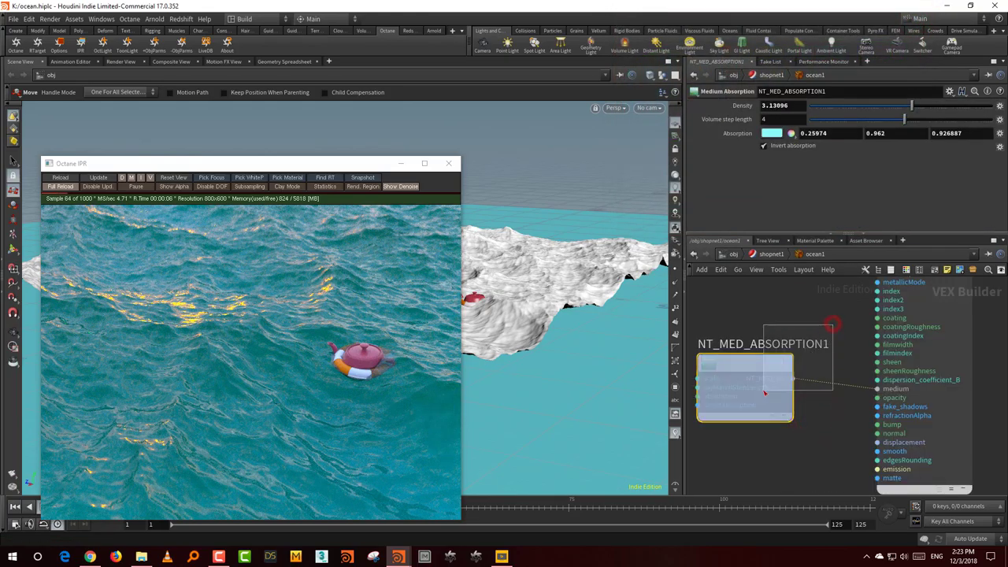
left_click_drag(913, 111, 918, 111)
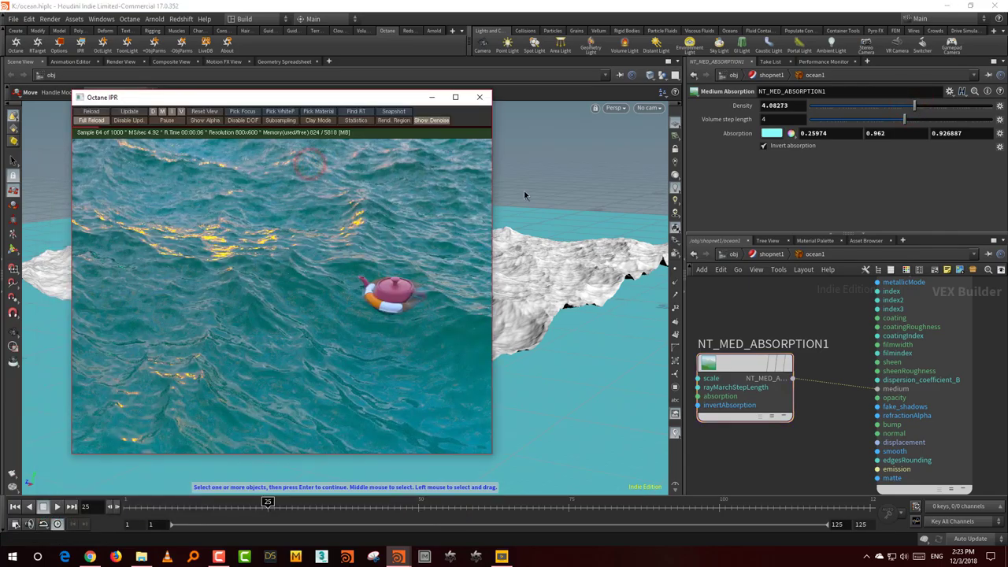
middle_click_drag(747, 362, 768, 390)
scroll(779, 355, "down", 3)
left_click_drag(791, 346, 752, 321)
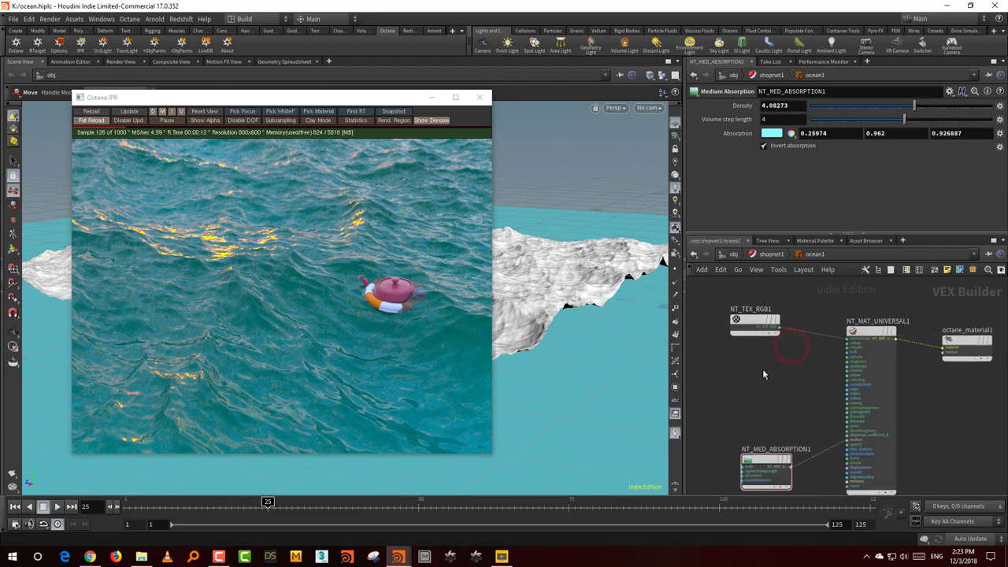
Cut the wire feeding the RGB texture into the Universal material's transmission input
middle_click_drag(764, 370, 790, 363)
middle_click_drag(794, 398, 773, 401)
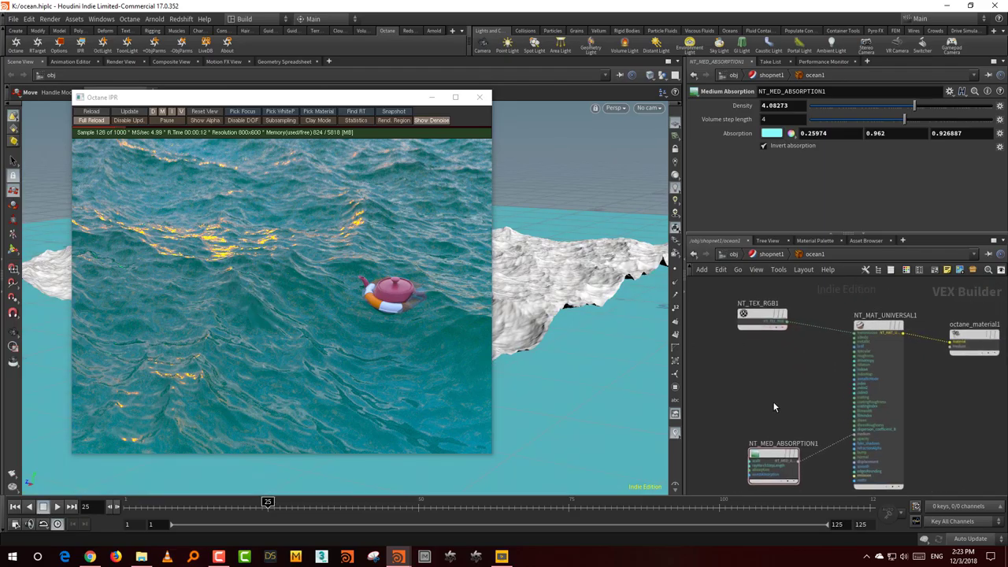
scroll(776, 402, "up", 3)
left_click_drag(809, 384, 900, 392)
middle_click_drag(821, 399, 820, 380)
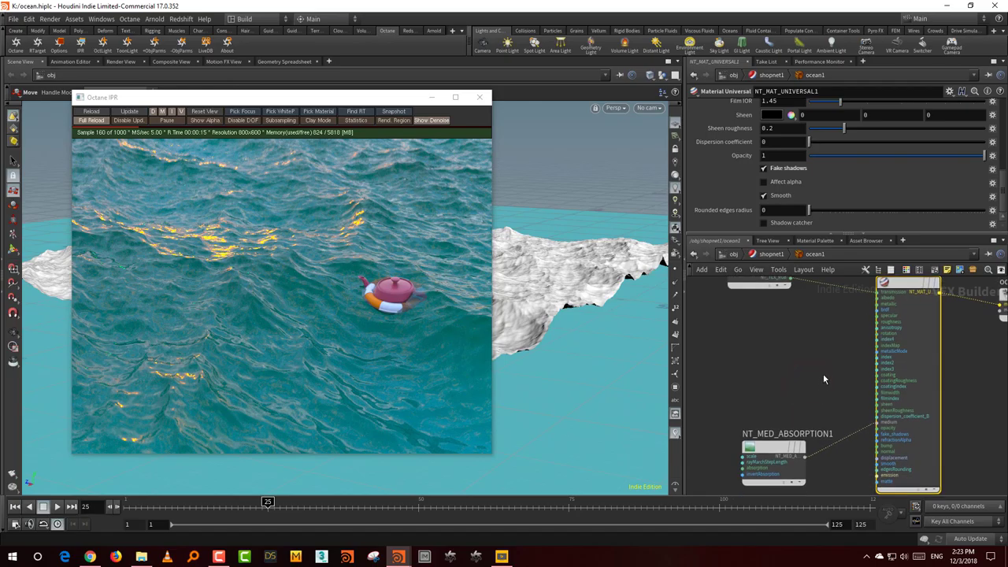
key("y")
left_click_drag(856, 443, 862, 273)
Set the Universal material's albedo to pure white and its specular to 0
middle_click_drag(840, 342, 838, 389)
left_click_drag(832, 366, 945, 390)
scroll(874, 158, "up", 5)
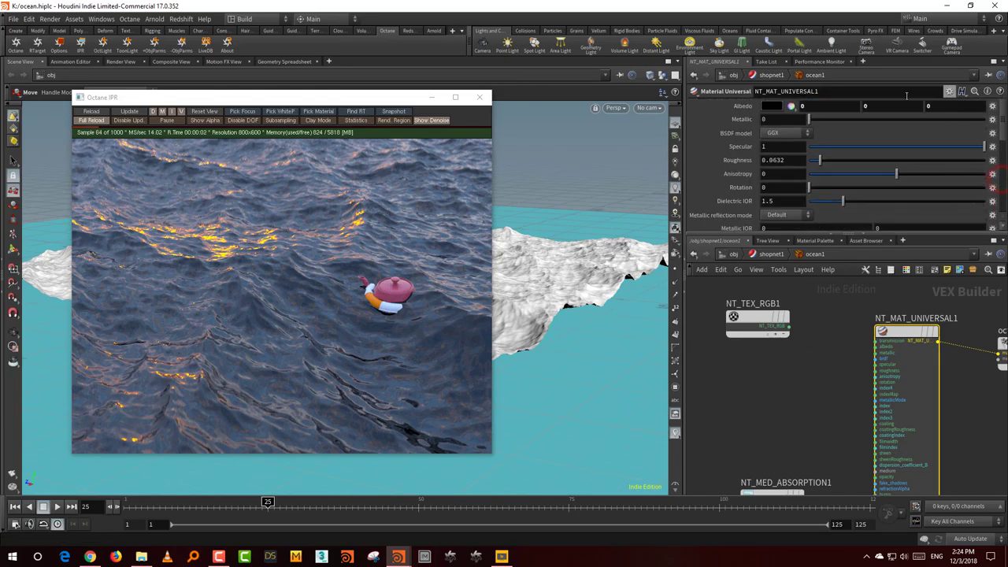
left_click(772, 108)
left_click_drag(894, 185, 959, 181)
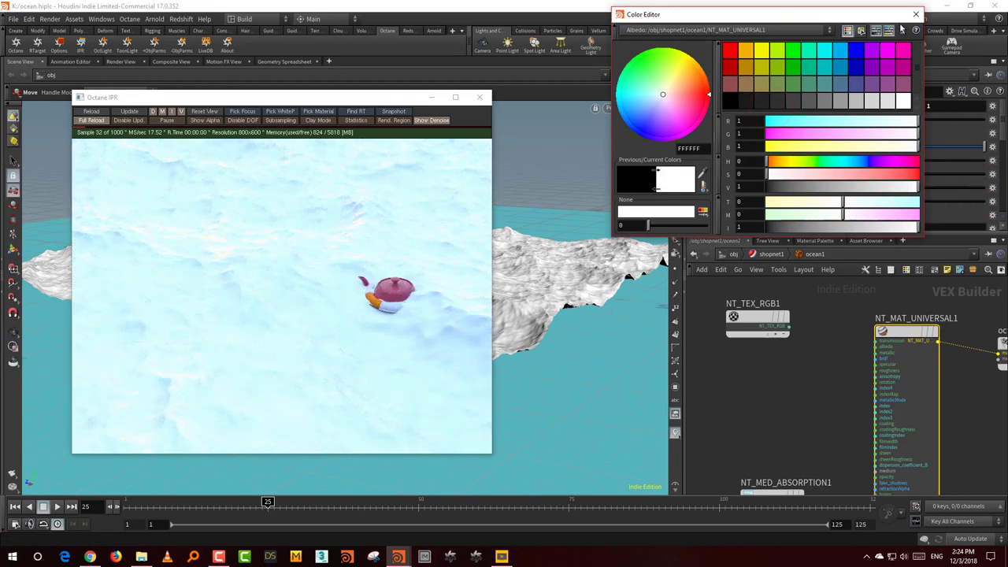
left_click(912, 16)
left_click(812, 146)
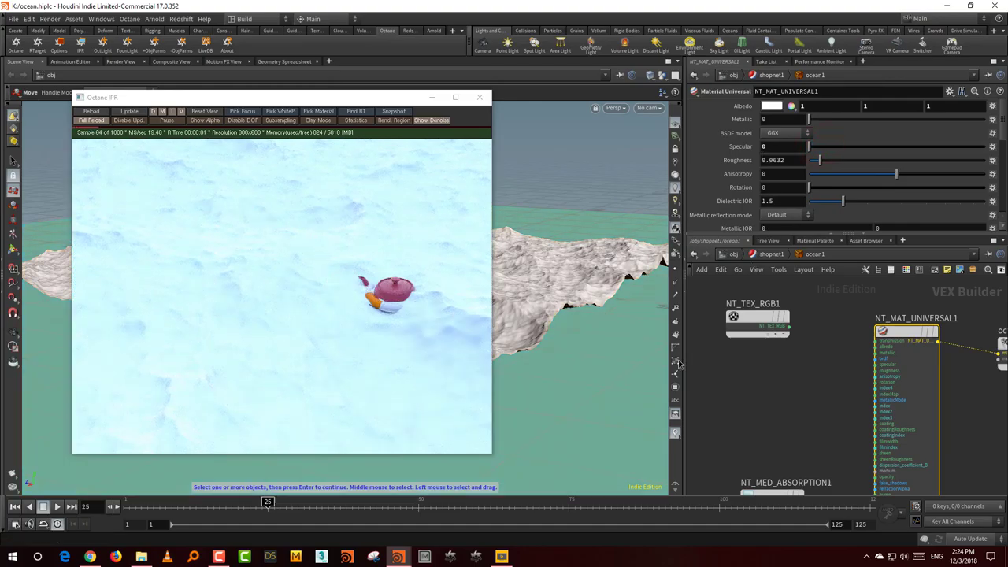
Add a Procedural Dirt node to the ocean network and connect its output to the Universal material's albedo
middle_click_drag(791, 411, 807, 437)
left_click_drag(775, 346, 775, 316)
middle_click_drag(758, 420, 758, 398)
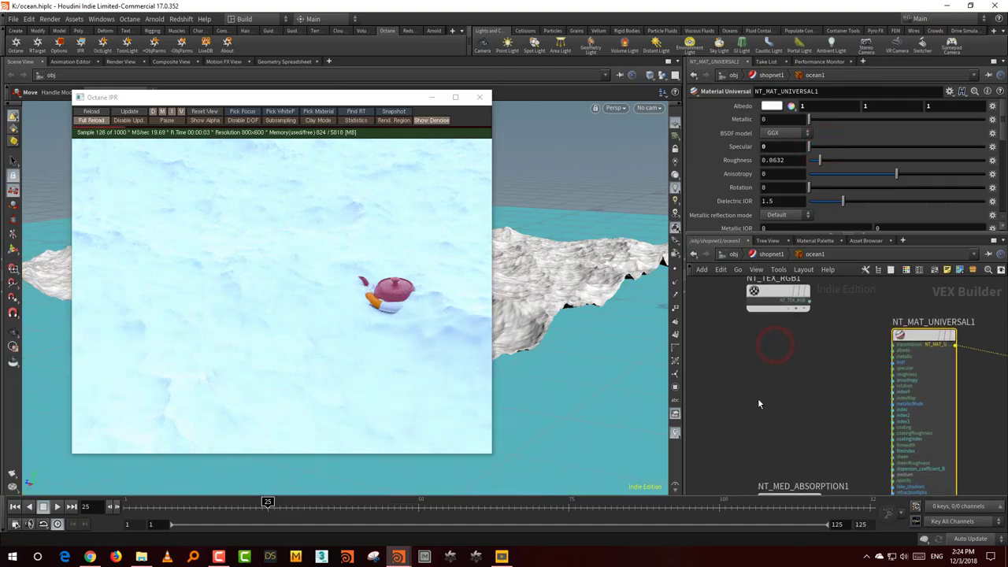
scroll(758, 401, "up", 2)
right_click(772, 406)
type("dirt")
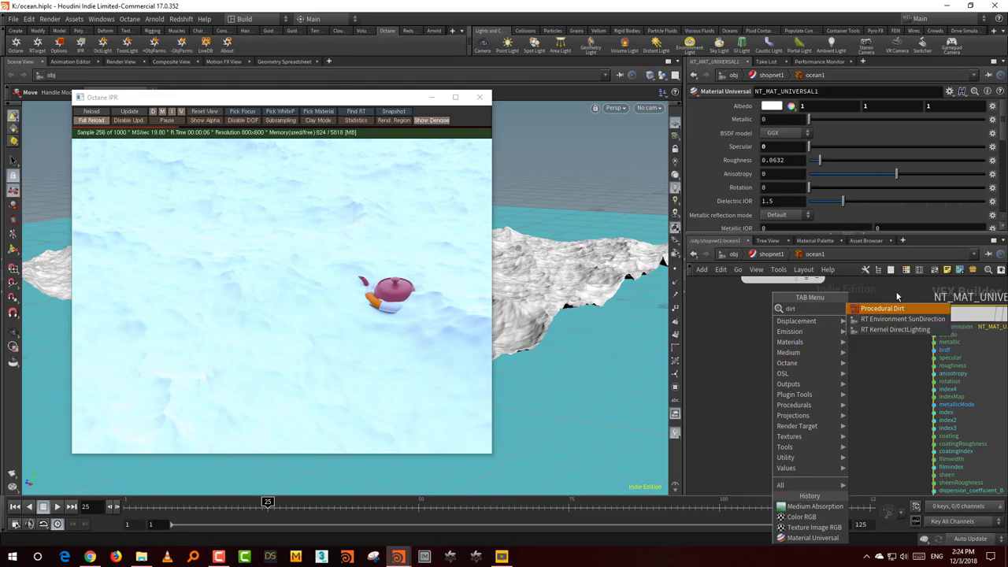
left_click(899, 309)
left_click(717, 346)
left_click(747, 351)
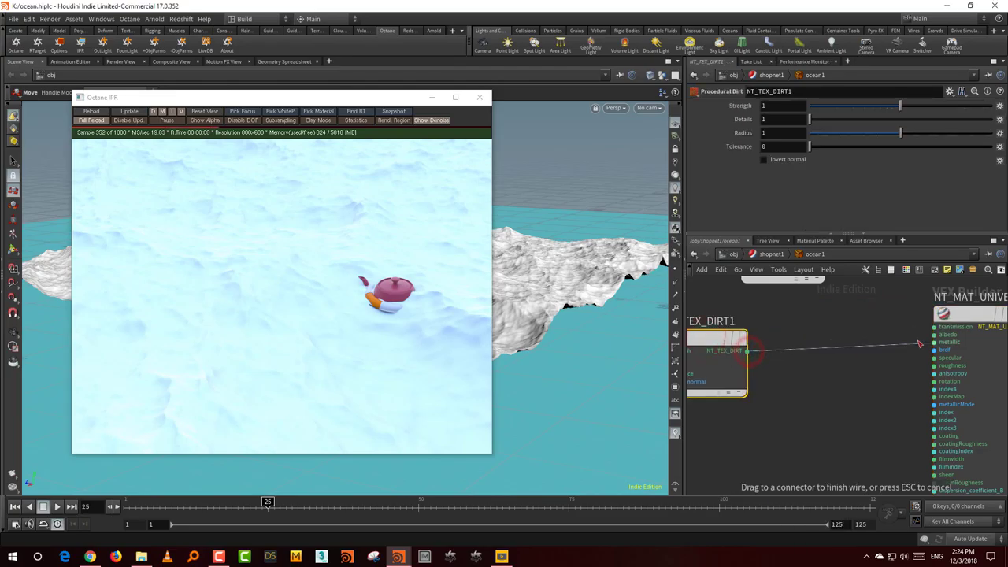
left_click(933, 335)
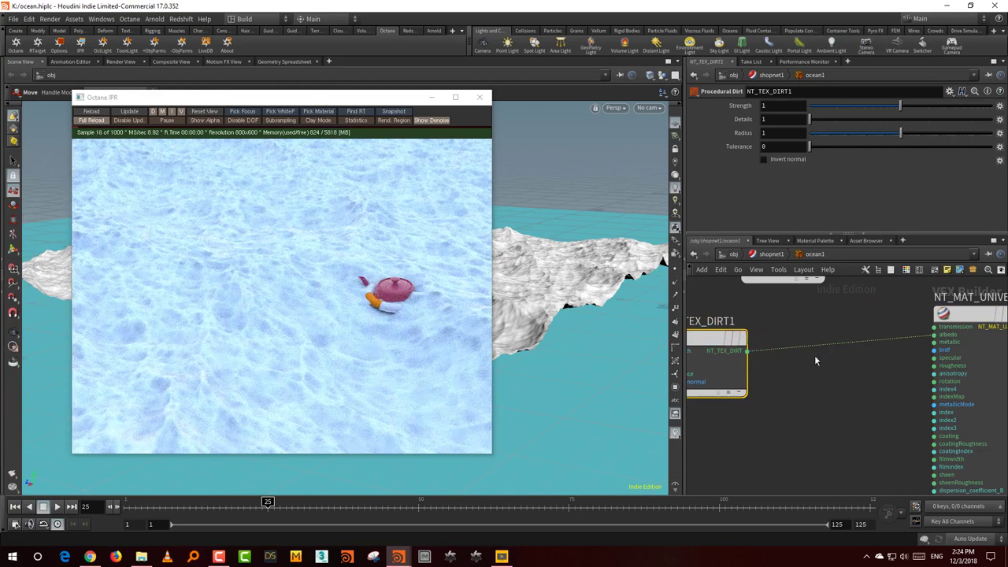
Invert the dirt's normal and set strength 1.34798, details 3.13096, radius 0.56891 and tolerance 0.0579
left_click(794, 161)
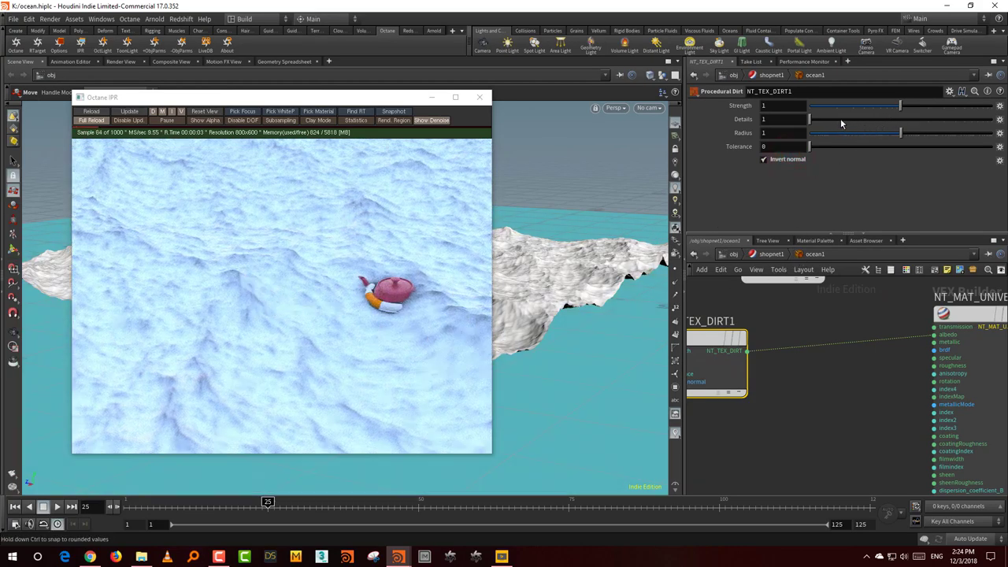
left_click_drag(842, 119, 893, 150)
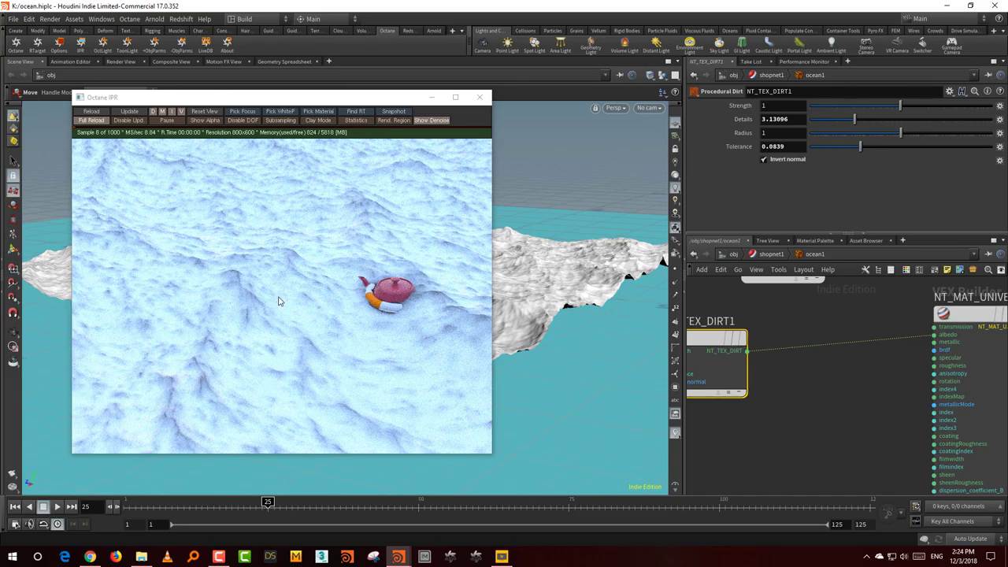
left_click_drag(834, 147, 767, 159)
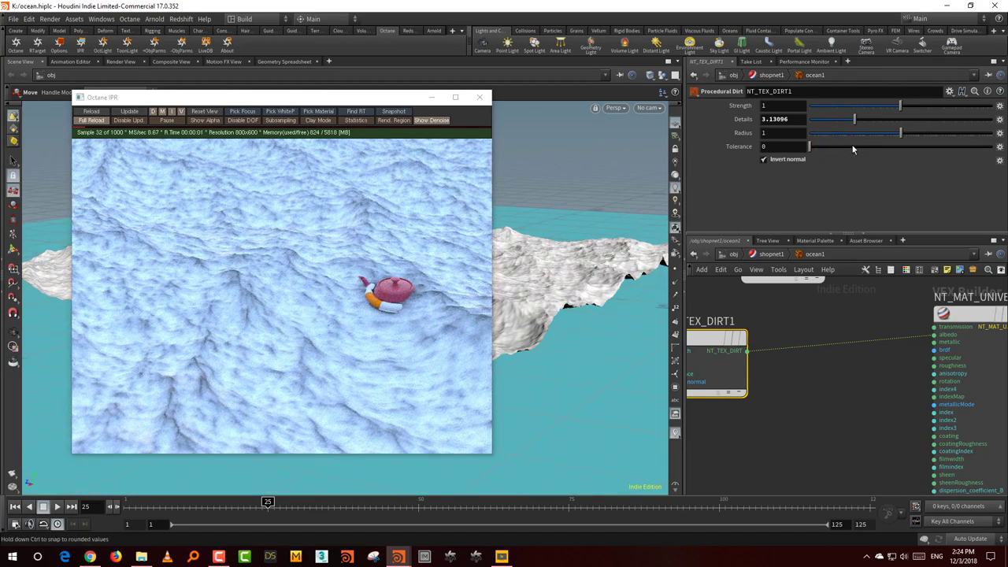
left_click_drag(835, 147, 898, 137)
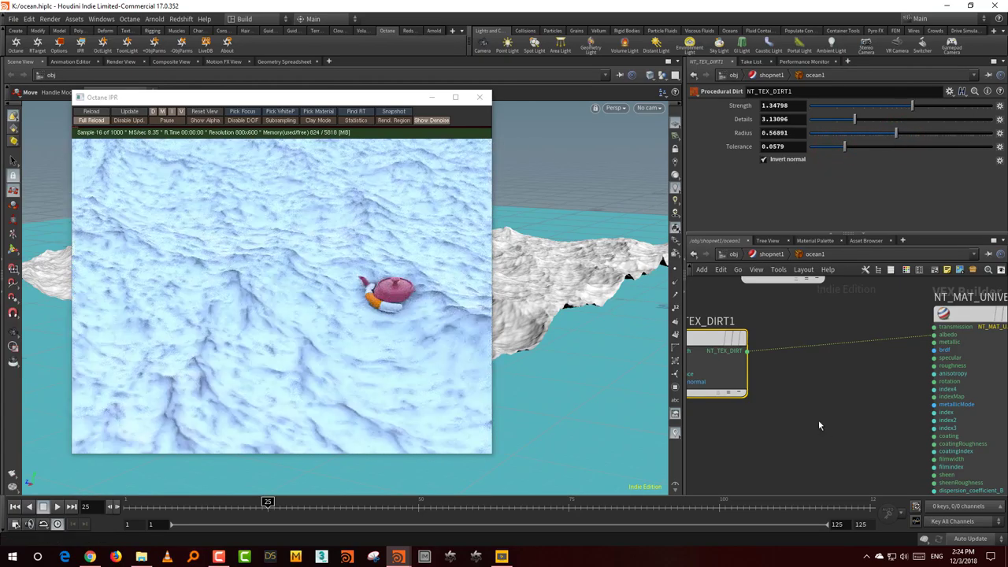
Add a Tool Gradient node and wire it between the Procedural Dirt output and the albedo input
middle_click_drag(818, 418, 819, 444)
key("Tab")
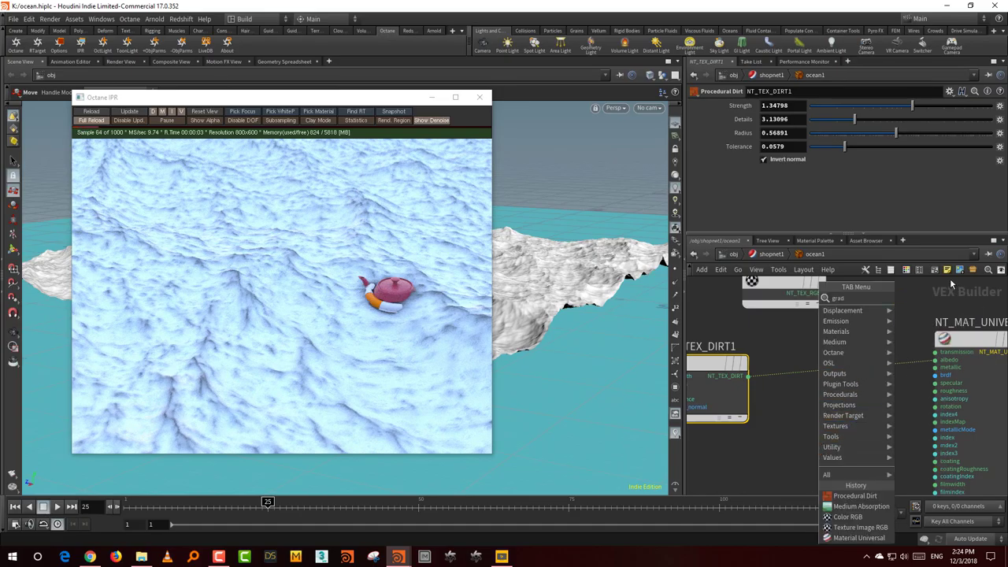
key("Tab")
type("gra")
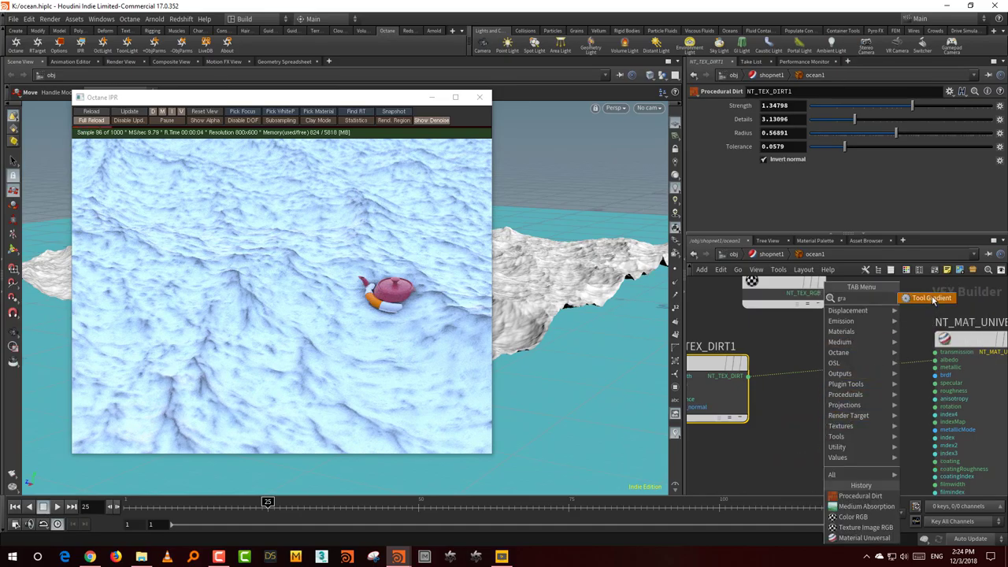
left_click(934, 298)
left_click(837, 418)
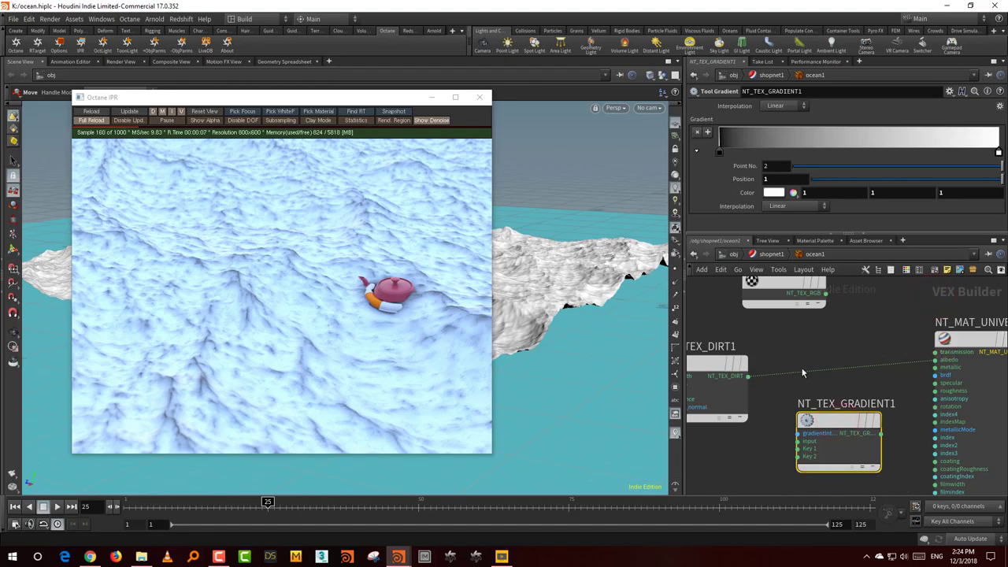
left_click_drag(769, 397, 935, 360)
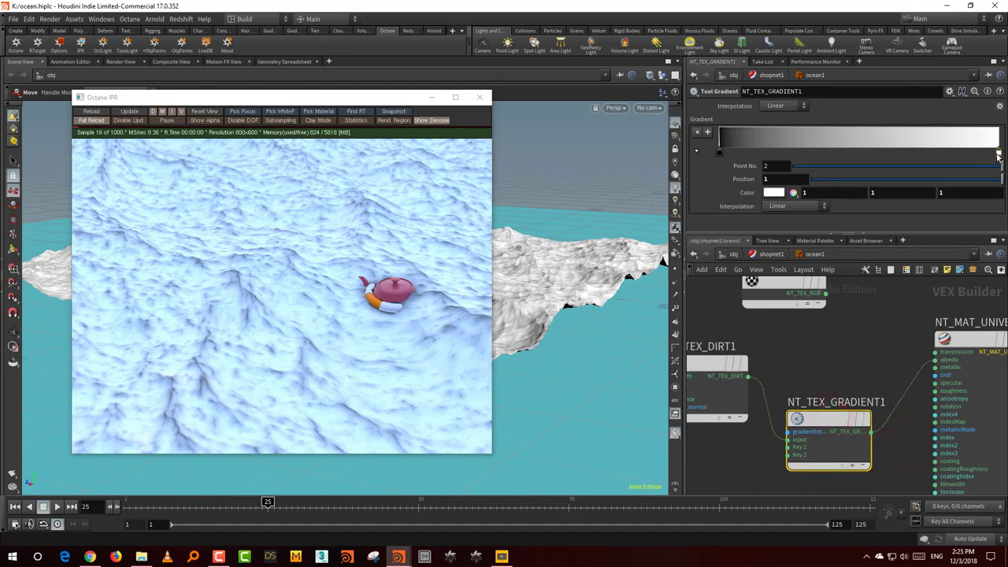
Set the gradient's end key to black and its start key to light blue with RGB 0.3267, 0.84267, 0.9
double_click(999, 155)
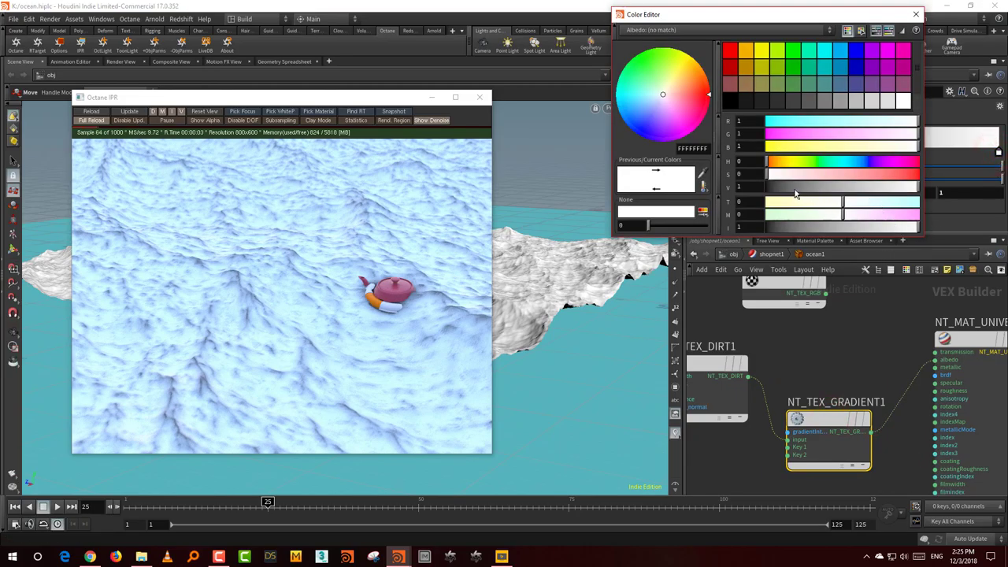
left_click_drag(779, 190, 762, 190)
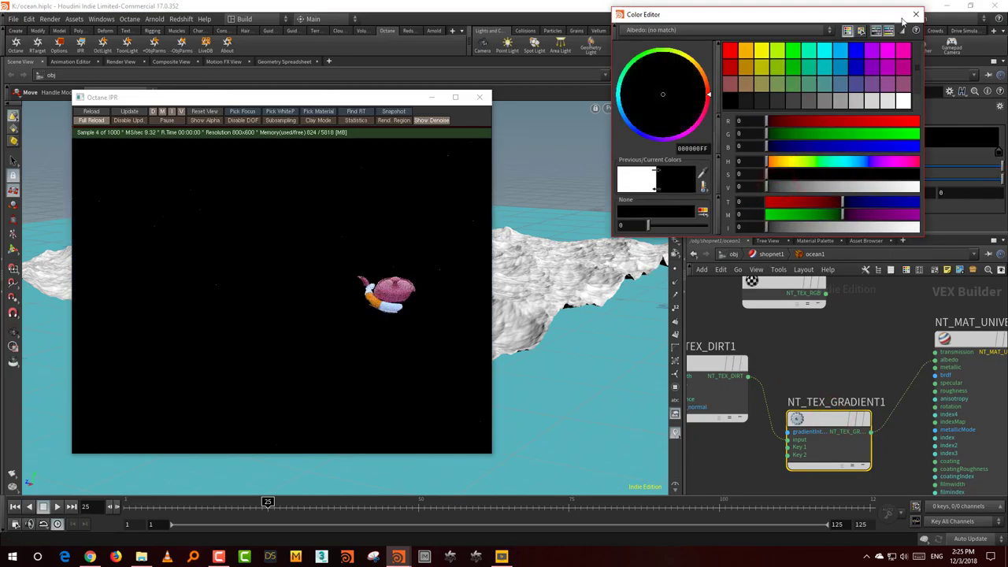
left_click(719, 153)
double_click(719, 153)
left_click(912, 187)
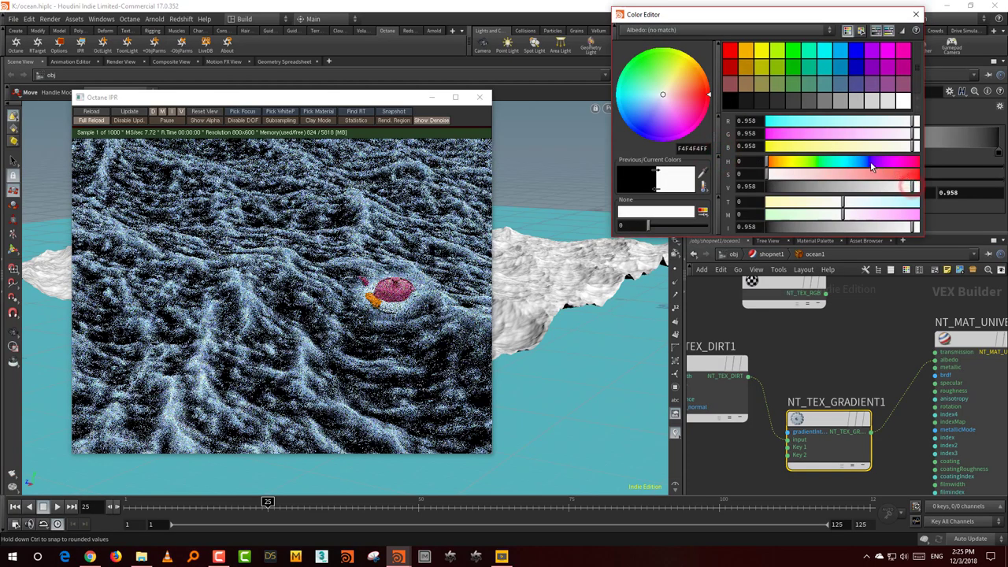
mouse_move(854, 161)
left_mouse_down()
mouse_move(845, 161)
mouse_move(863, 175)
left_mouse_up()
left_click(903, 187)
left_click(916, 14)
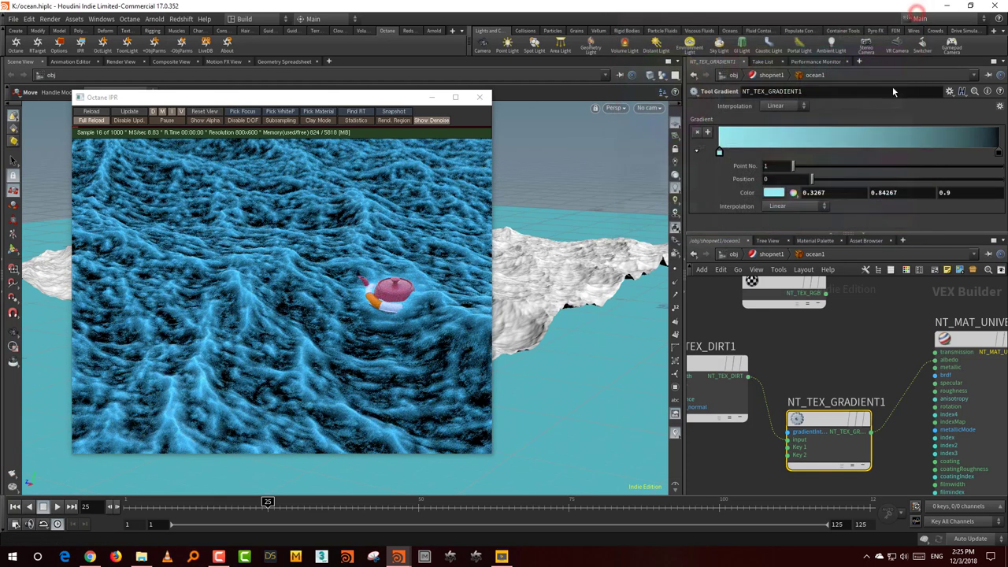
Add a black middle key to the albedo gradient and place it at position 0.43609
left_click_drag(716, 364, 715, 382)
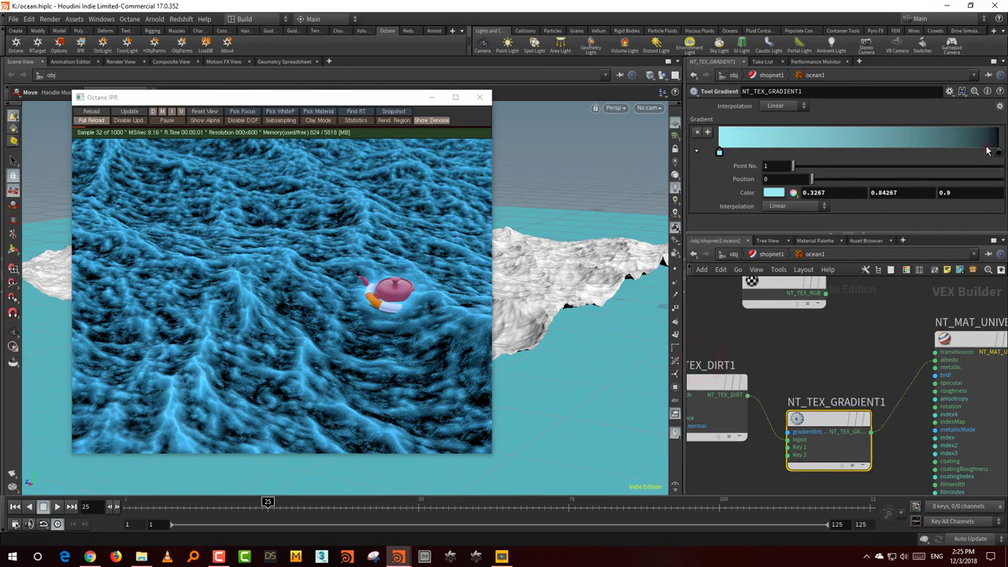
left_click_drag(987, 141, 921, 152)
double_click(920, 153)
left_click_drag(771, 186, 757, 187)
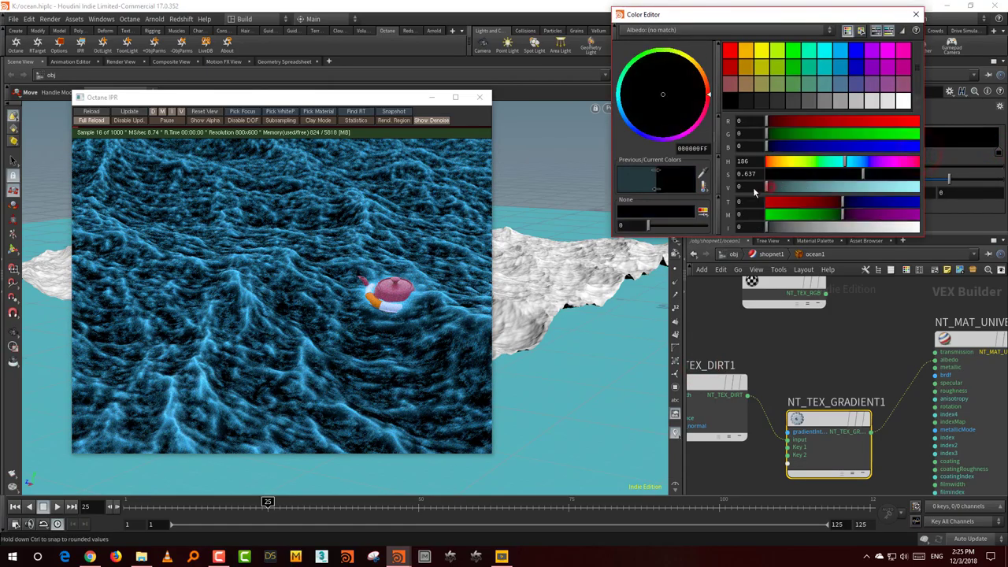
left_click(917, 14)
left_click_drag(920, 155, 841, 162)
Move the Procedural Dirt and albedo gradient nodes farther apart to make room in the ocean network
middle_click_drag(828, 358, 916, 373)
left_click(804, 400)
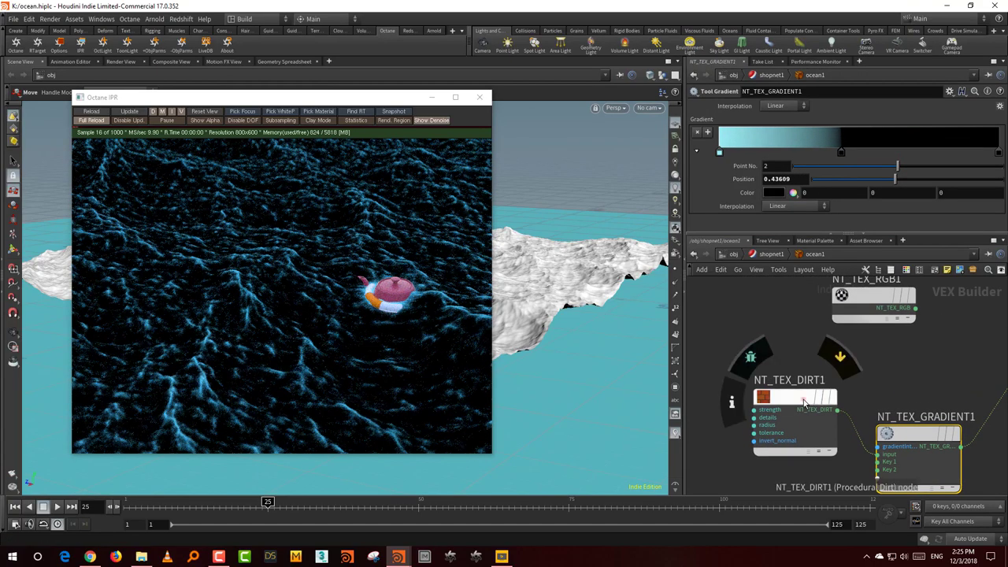
left_click_drag(805, 401, 750, 401)
middle_click_drag(872, 368, 833, 323)
left_click_drag(872, 386, 870, 413)
middle_click_drag(887, 339, 827, 341)
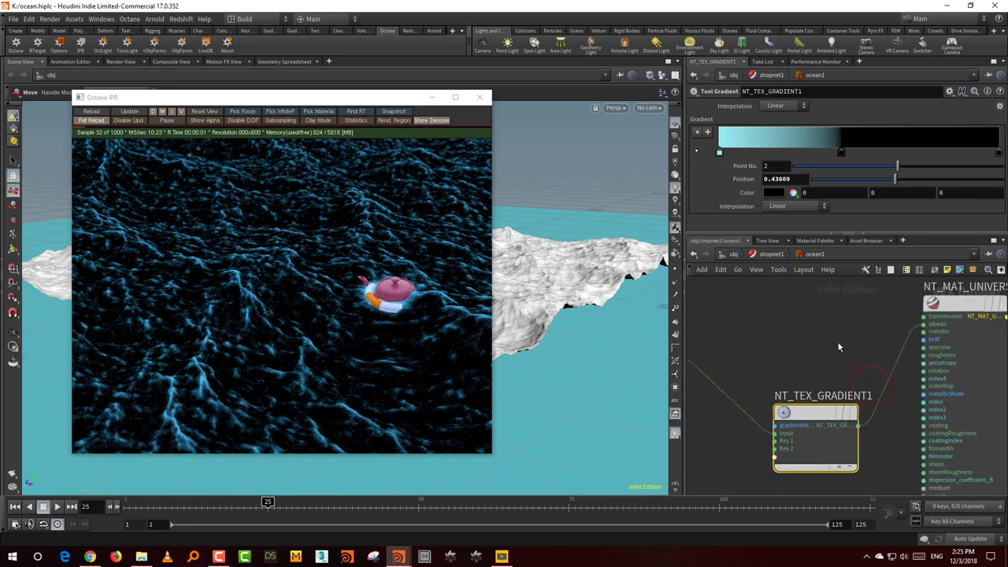
Add a second Tool Gradient node, feed it from the Procedural Dirt, and connect it to the Universal material's transmission
middle_click_drag(893, 444, 862, 303)
left_click_drag(804, 393, 894, 348)
middle_click_drag(866, 349, 873, 426)
middle_click_drag(847, 319, 846, 407)
middle_click_drag(800, 328, 831, 391)
key("Tab")
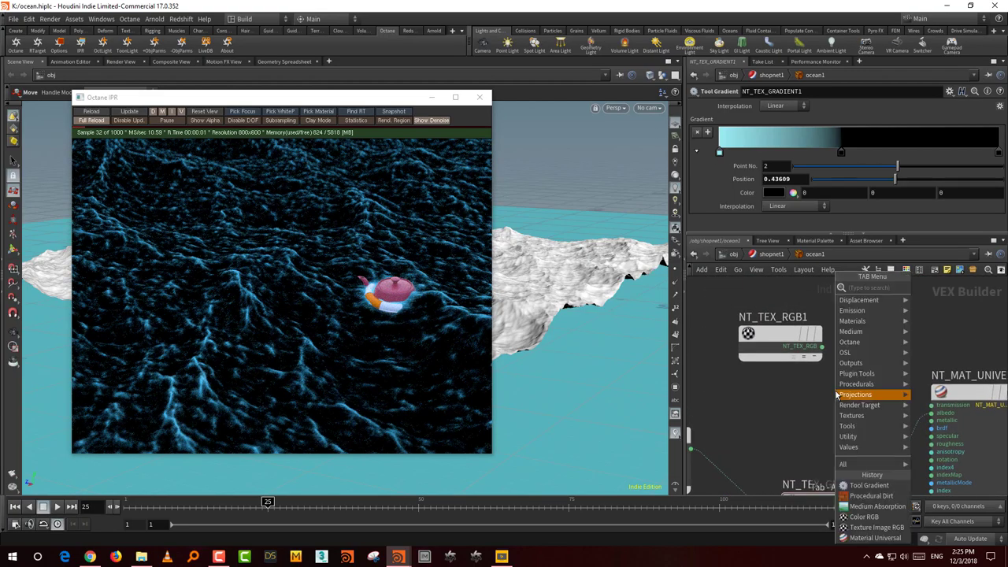
type("gr")
left_click(943, 308)
left_click(817, 386)
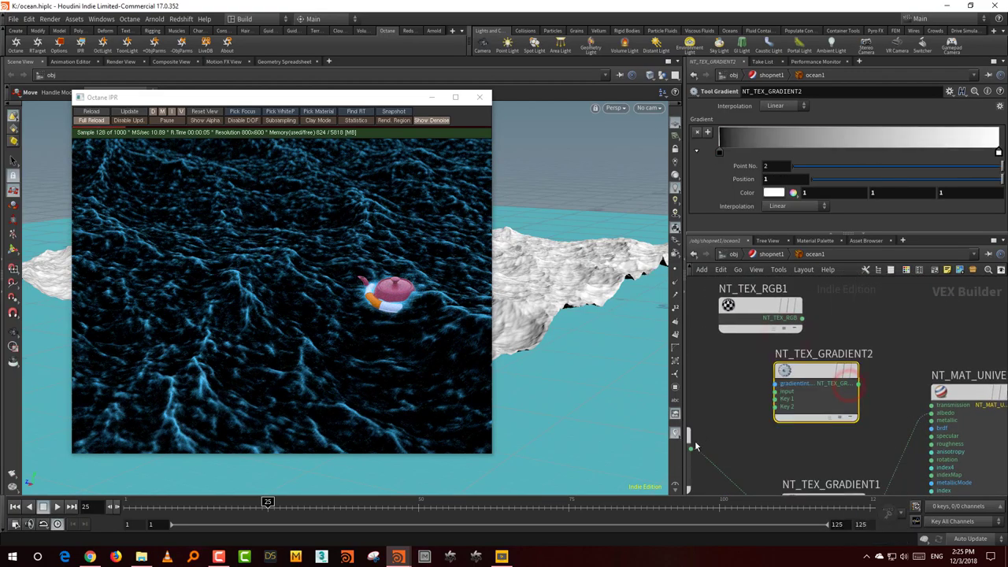
left_click_drag(691, 448, 775, 392)
left_click_drag(859, 383, 932, 405)
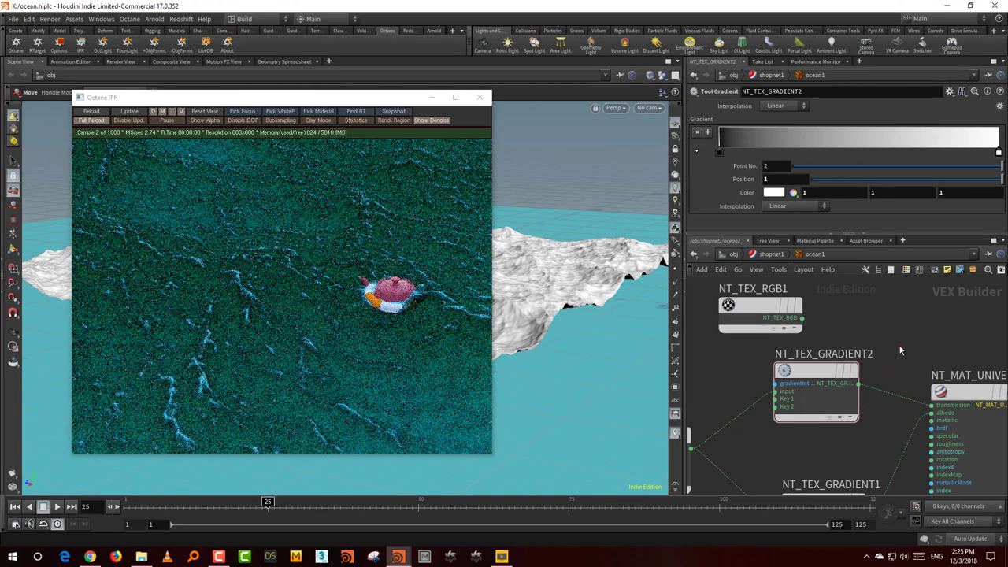
left_click(902, 346)
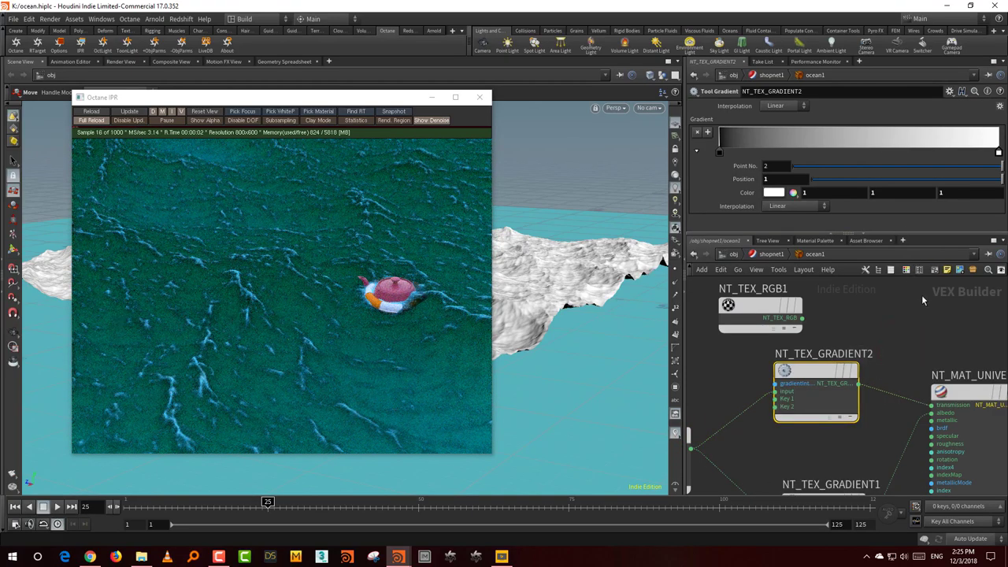
left_click_drag(886, 330, 831, 412)
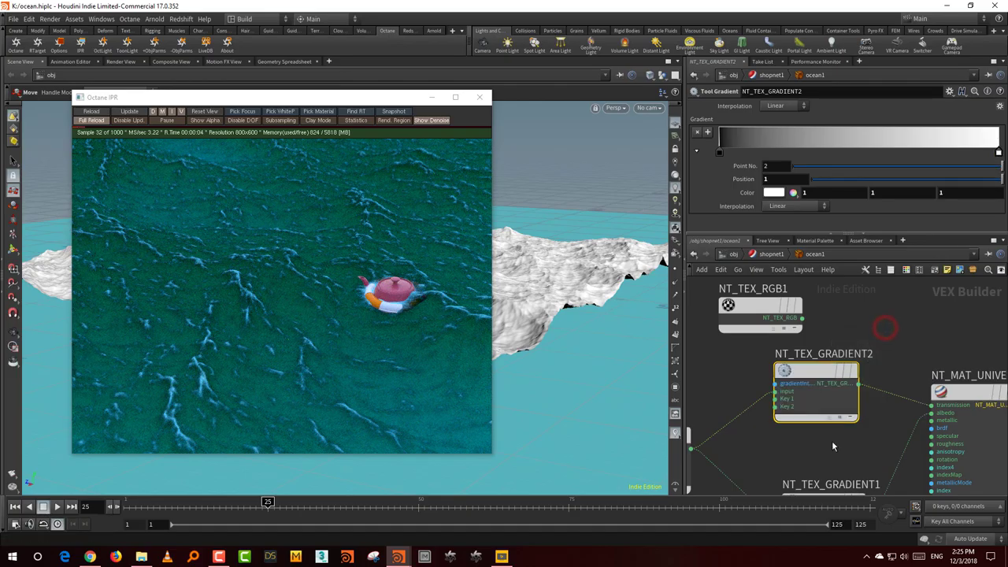
Add a middle key to the transmission gradient and set the gradient's start key to white
middle_click_drag(833, 443, 828, 401)
left_click_drag(817, 414, 835, 462)
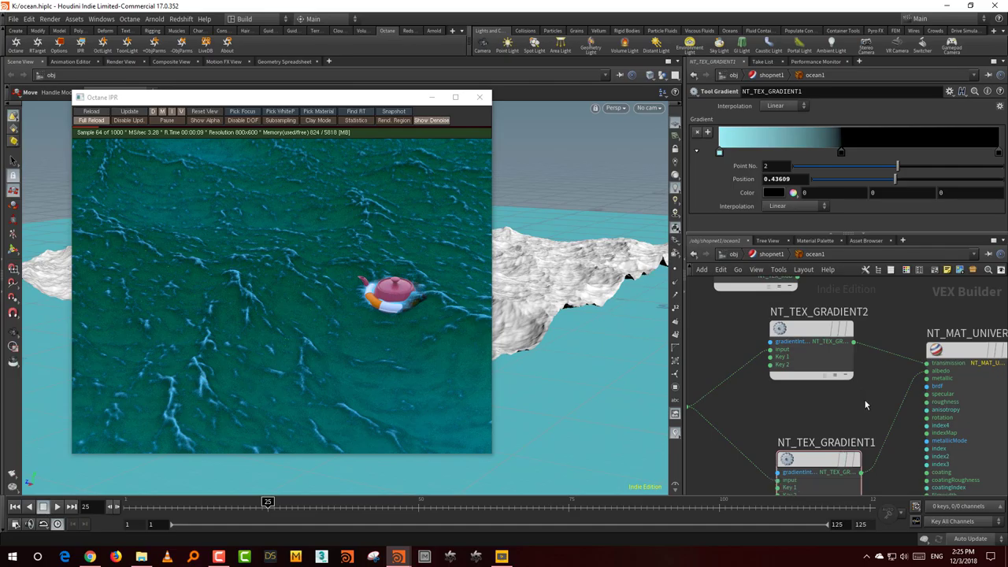
left_click(843, 370)
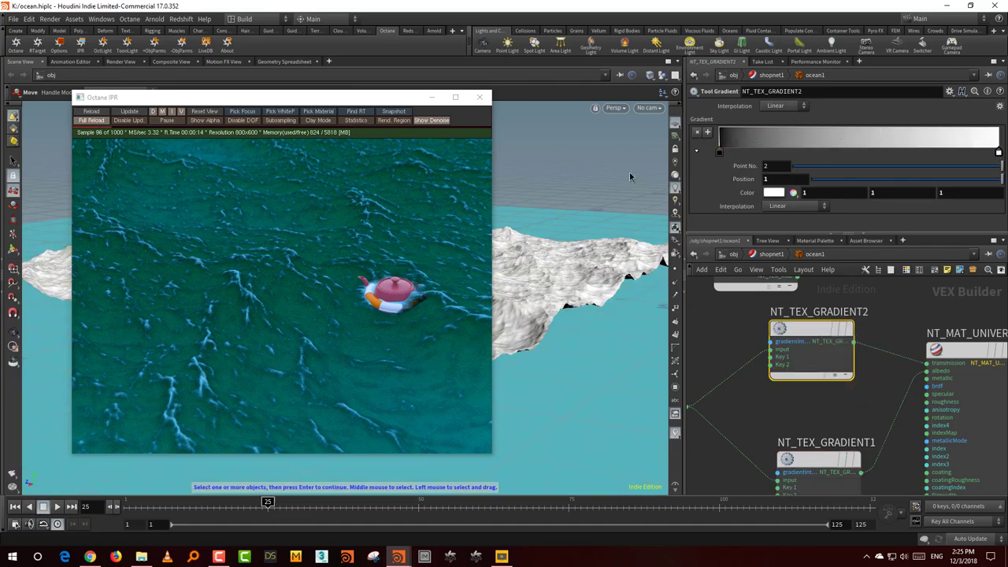
left_click_drag(978, 147, 807, 154)
double_click(718, 153)
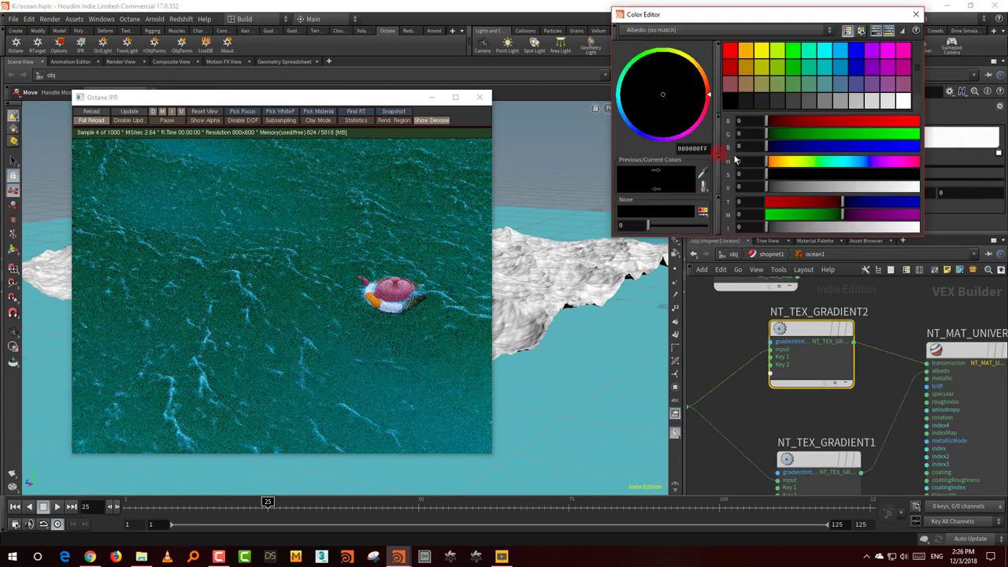
left_click_drag(833, 189, 942, 186)
left_click(917, 14)
Darken the albedo gradient's start key to teal with RGB 0.146944, 0.512, 0.505916
left_click_drag(854, 426, 835, 463)
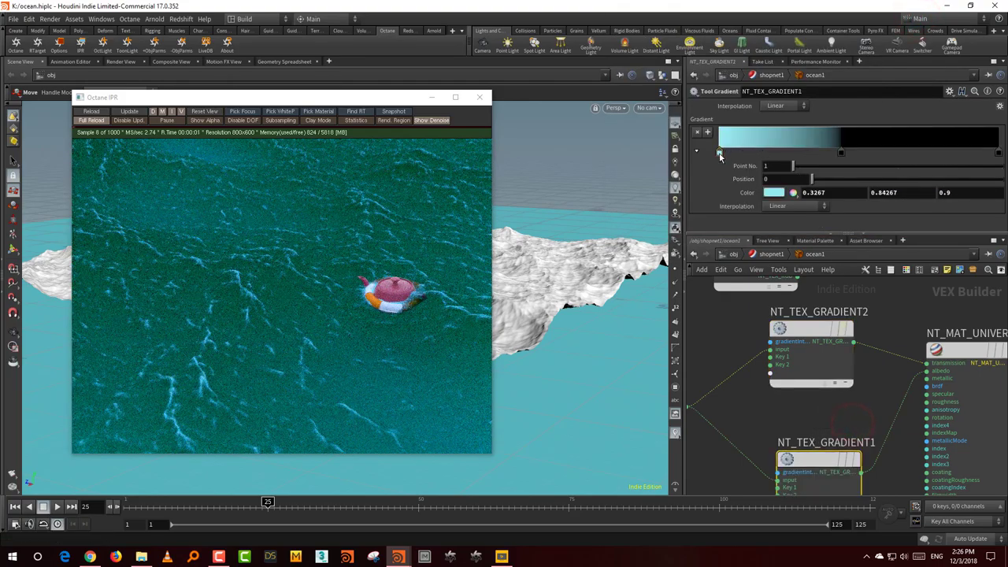
double_click(719, 154)
left_click_drag(904, 188, 844, 191)
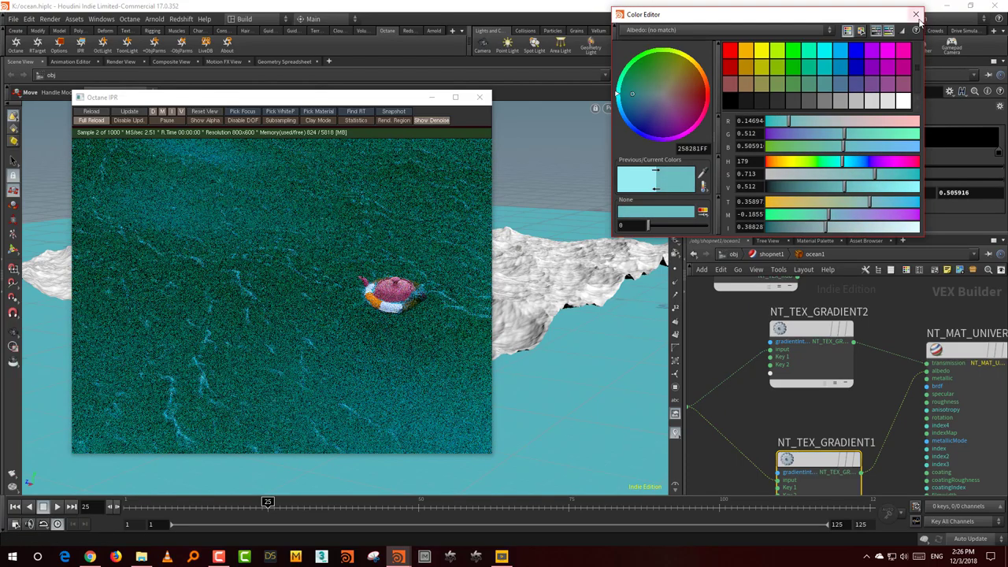
left_click(916, 14)
Set the ocean Universal material's specular to 1
left_click(966, 451)
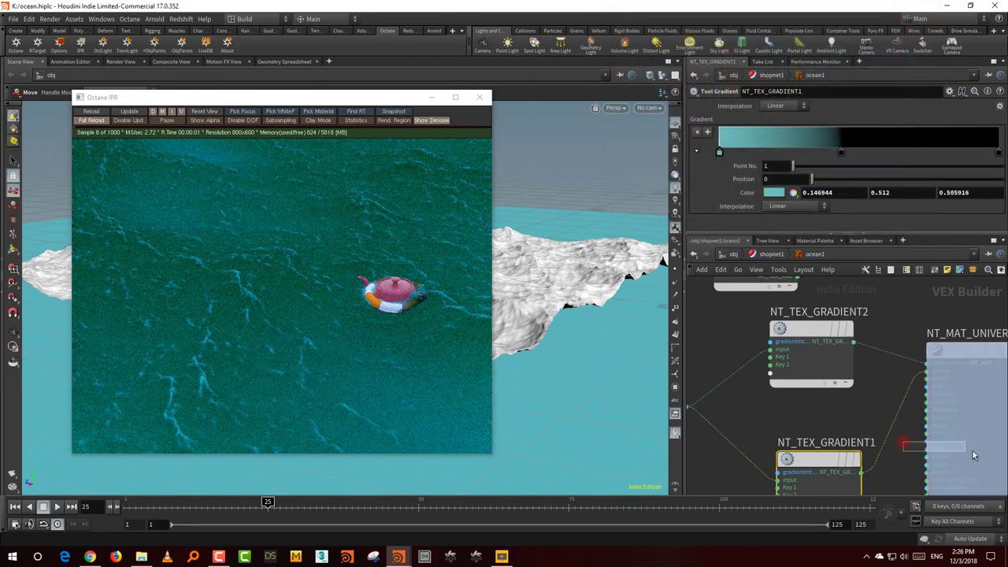
left_click_drag(816, 140, 986, 146)
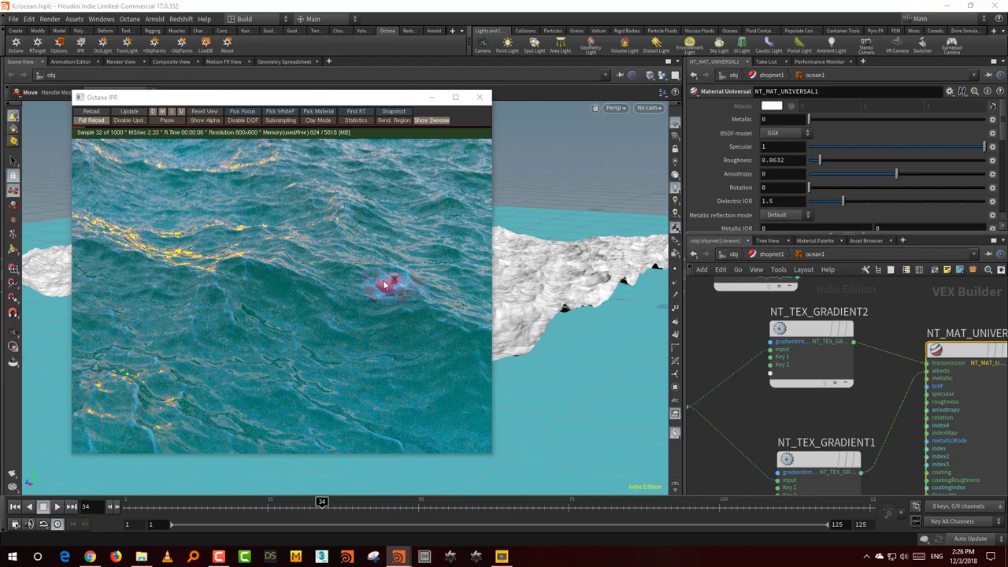
Preview the ocean render at several frames from 41 to 71 and return to frame 26
left_click(365, 504)
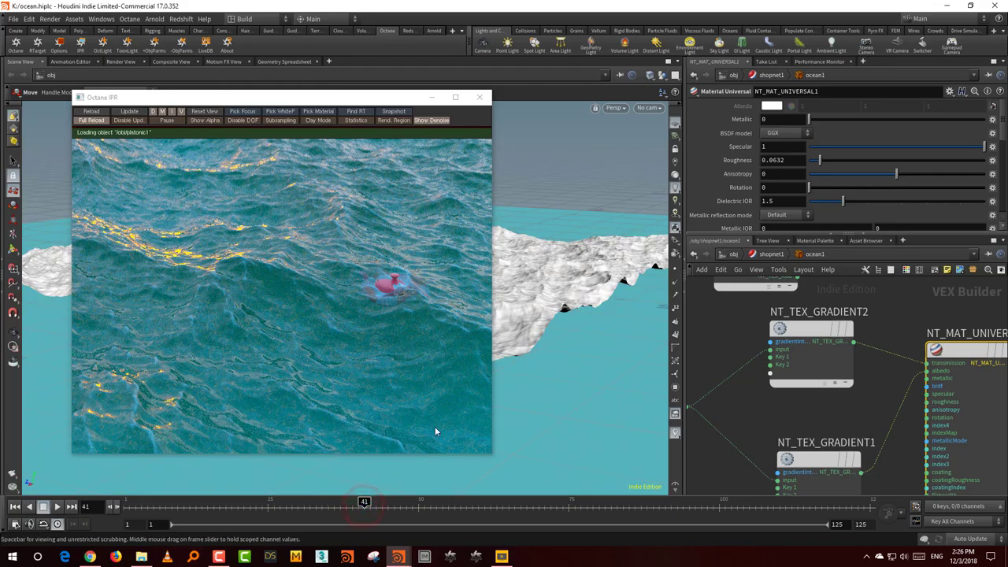
left_click(394, 505)
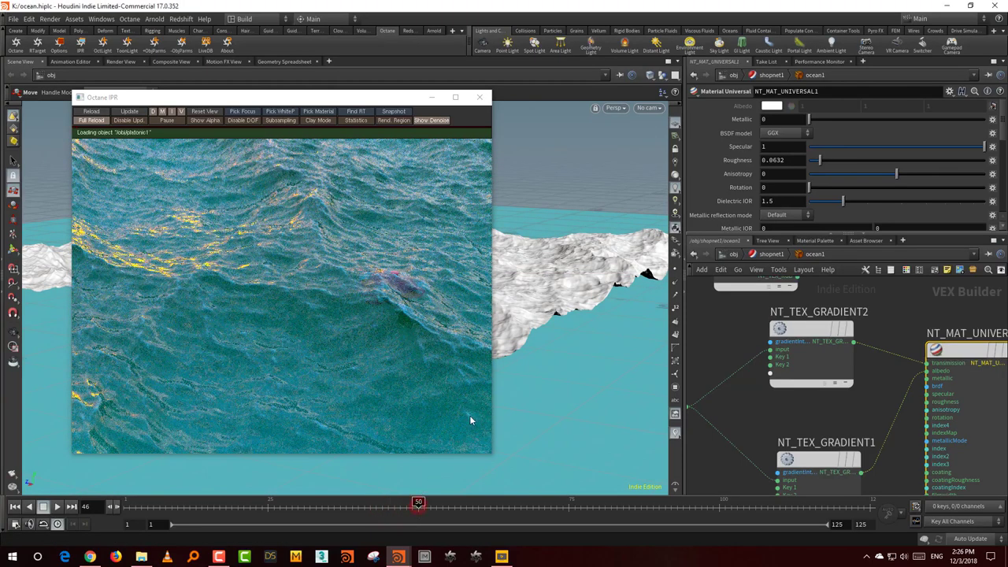
left_click(454, 504)
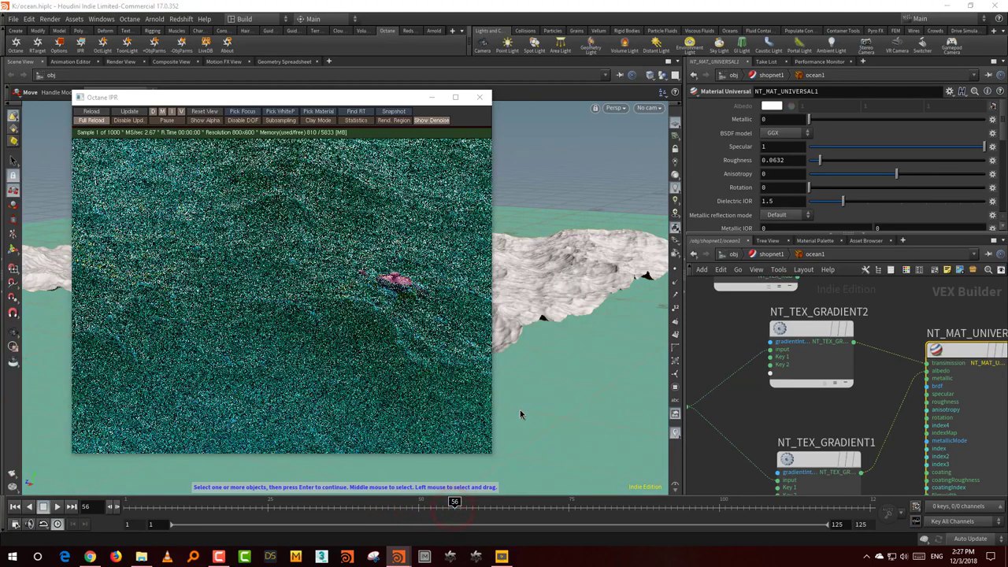
left_click(544, 506)
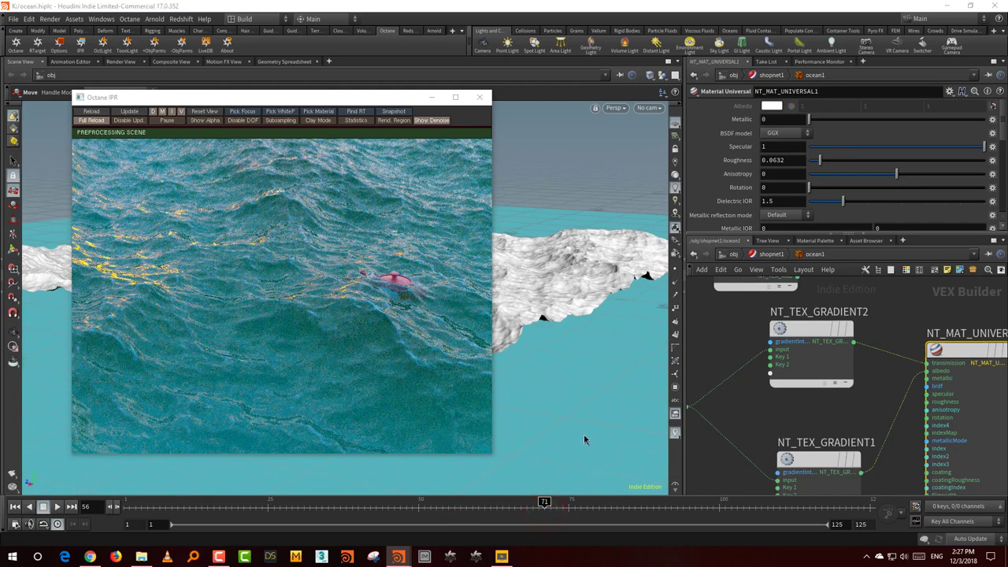
left_click(274, 505)
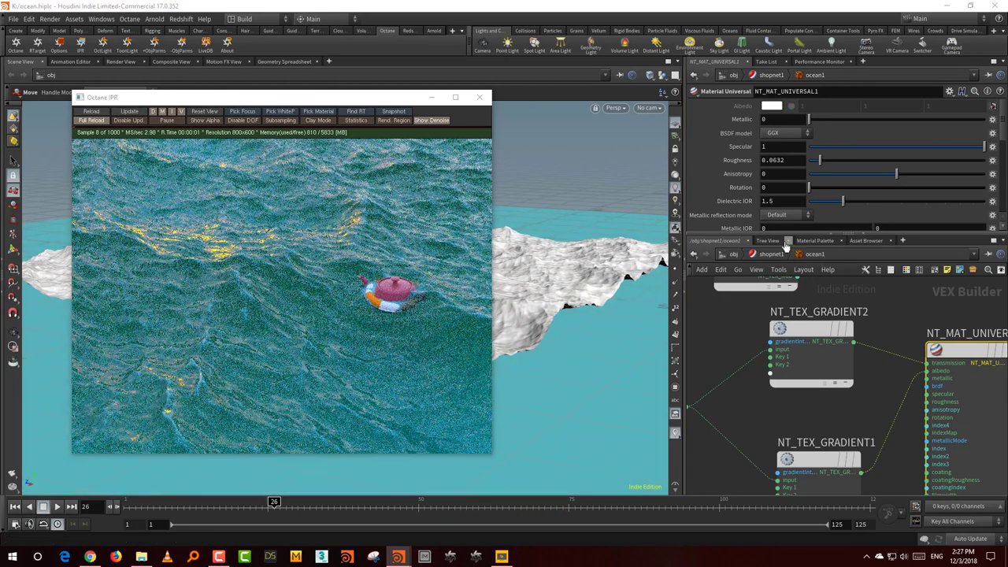
Enable post-processing in the render network with bloom power 0.0662713 and glare power 18.4132
left_click(771, 253)
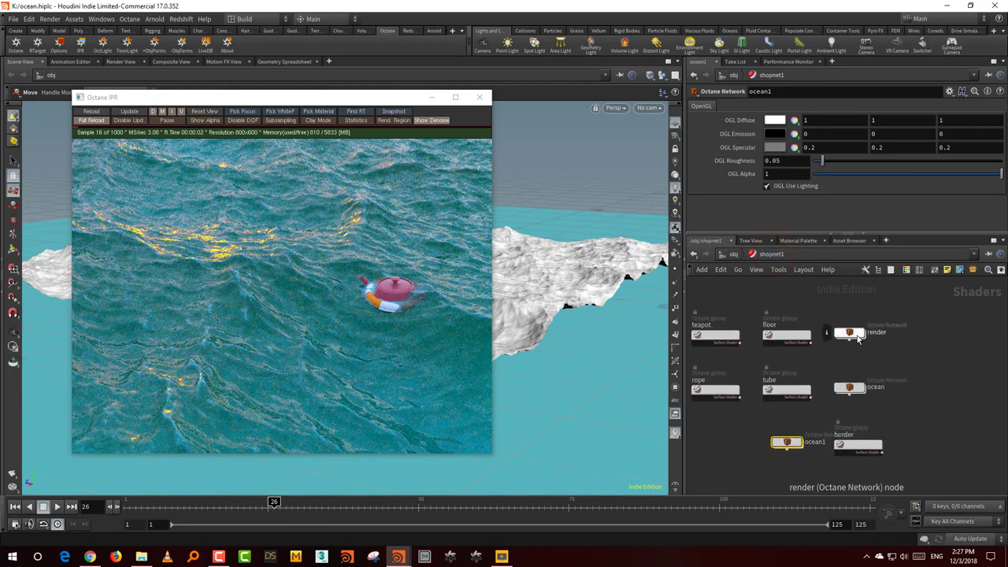
double_click(855, 332)
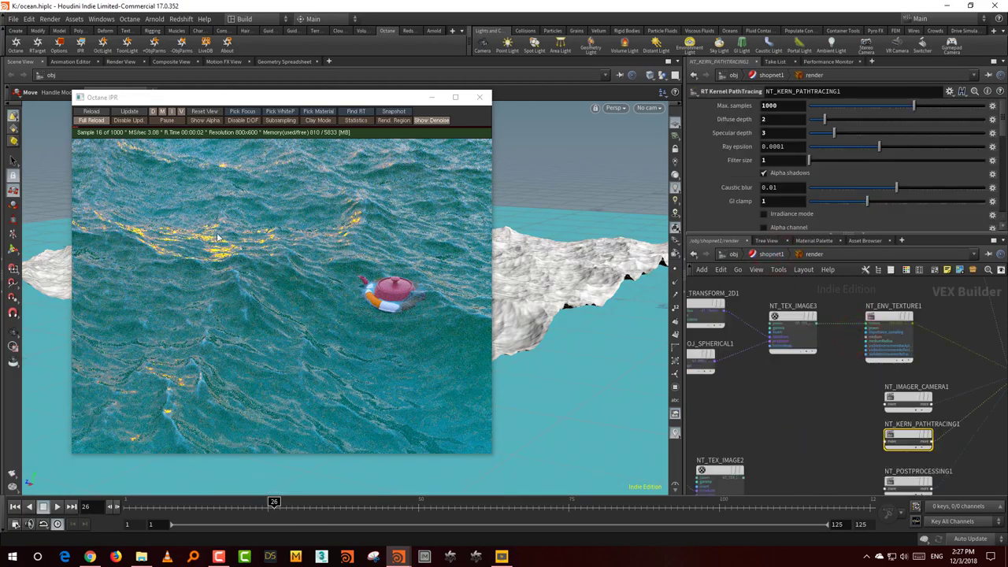
middle_click_drag(800, 393, 773, 380)
middle_click_drag(825, 471, 819, 432)
left_click(874, 433)
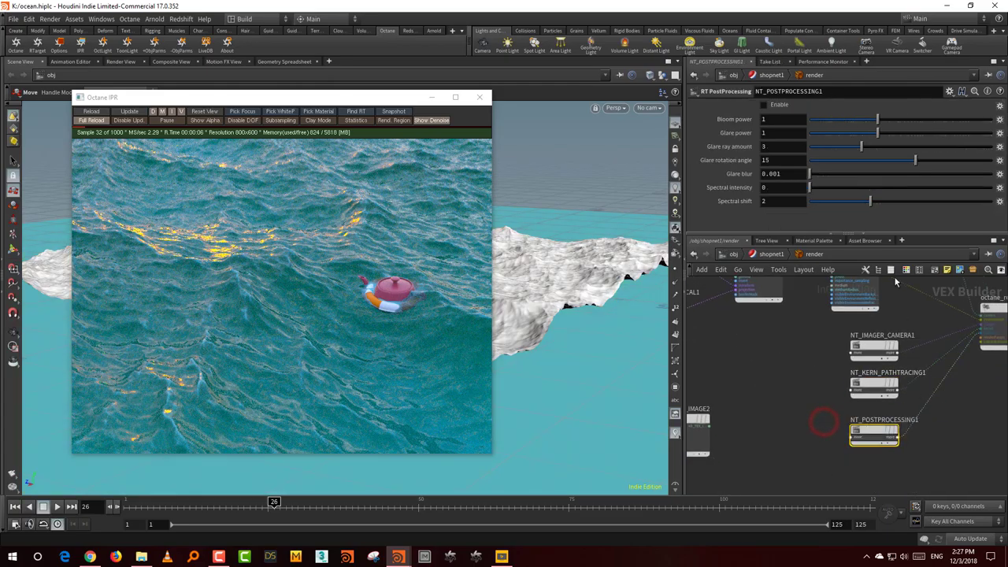
left_click(764, 105)
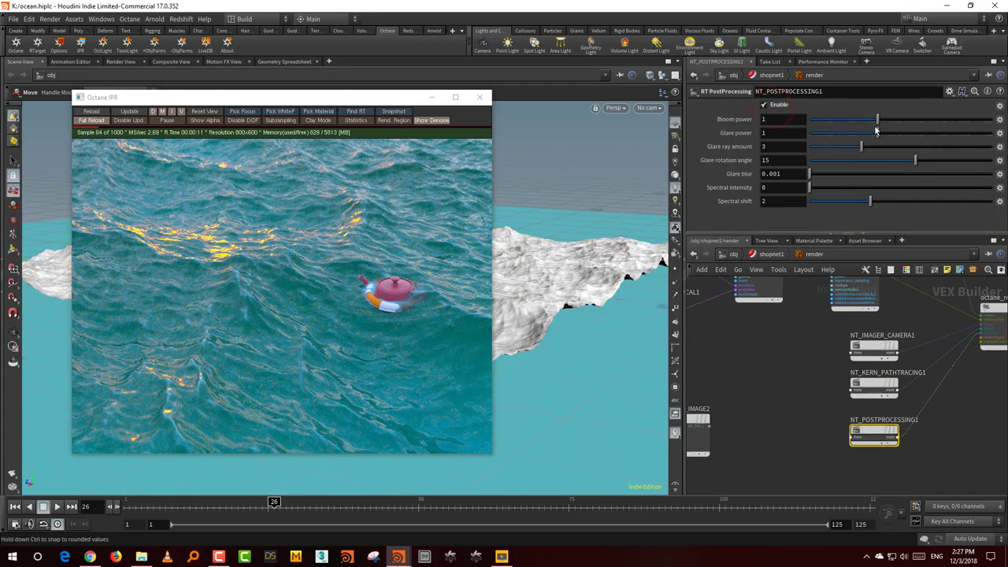
left_click_drag(870, 122, 906, 138)
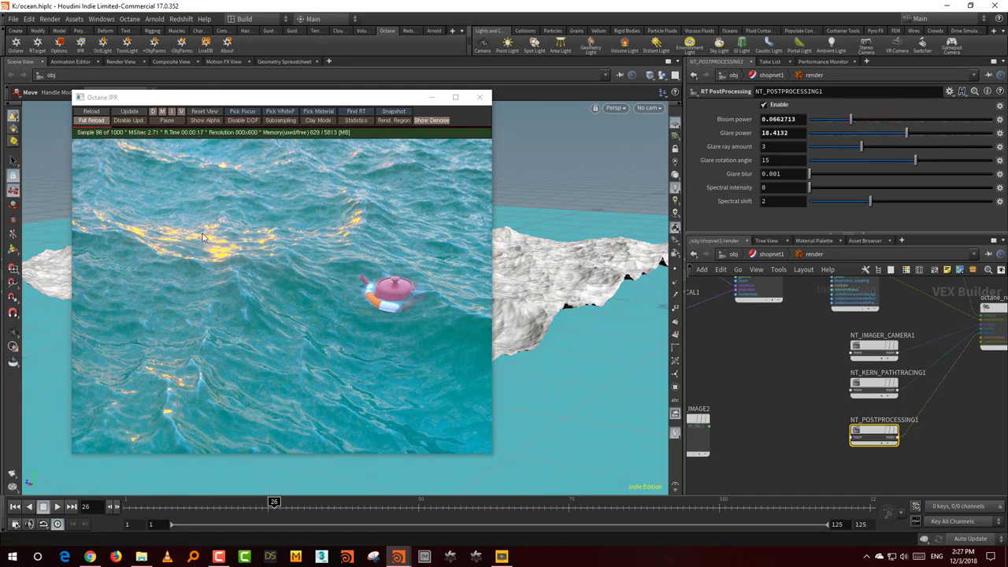
Set the camera imager's gamma to 0.703964 in the render network
middle_click_drag(812, 370, 806, 394)
left_click_drag(810, 361, 895, 386)
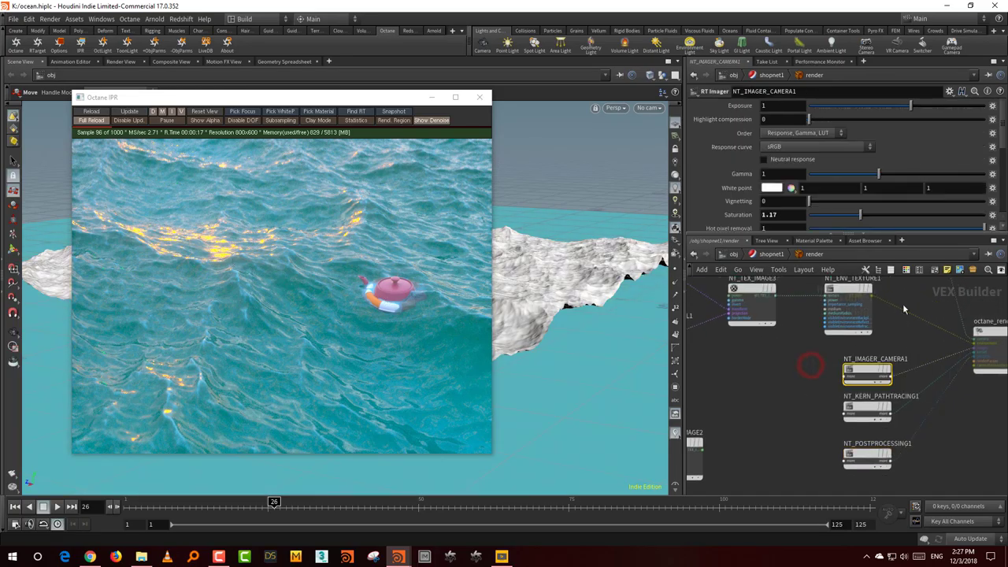
left_click_drag(876, 175, 868, 175)
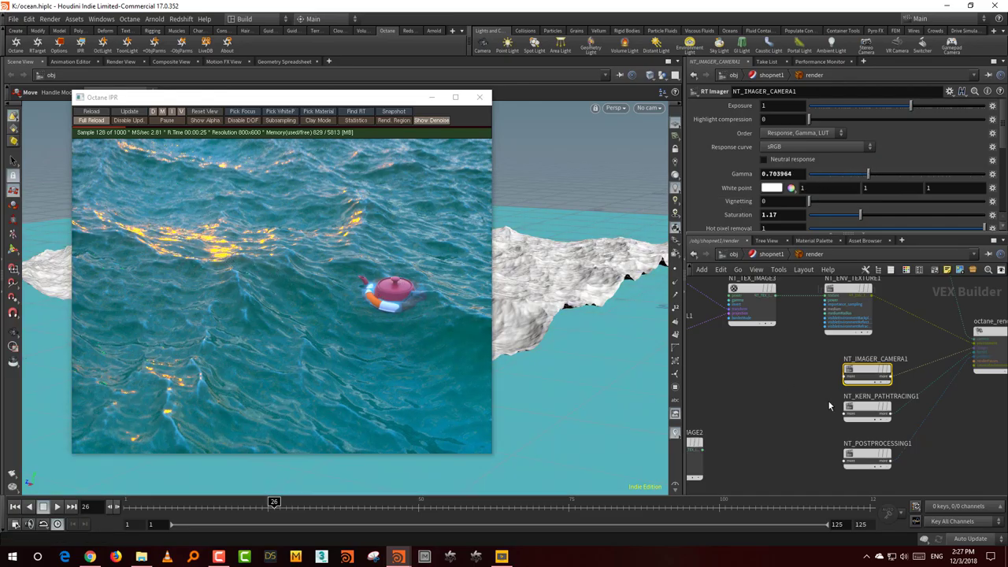
Fine-tune the post-processing glare power and set the camera imager's saturation to 1.43
left_click(862, 456)
mouse_move(914, 133)
left_mouse_down()
mouse_move(922, 137)
mouse_move(912, 134)
left_mouse_up()
left_click(847, 381)
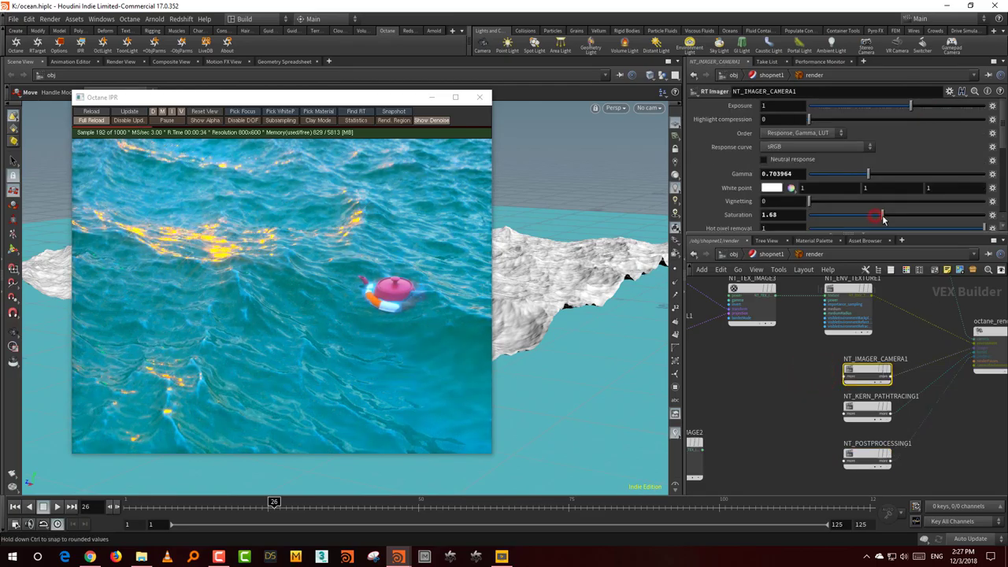
left_click_drag(884, 217, 871, 220)
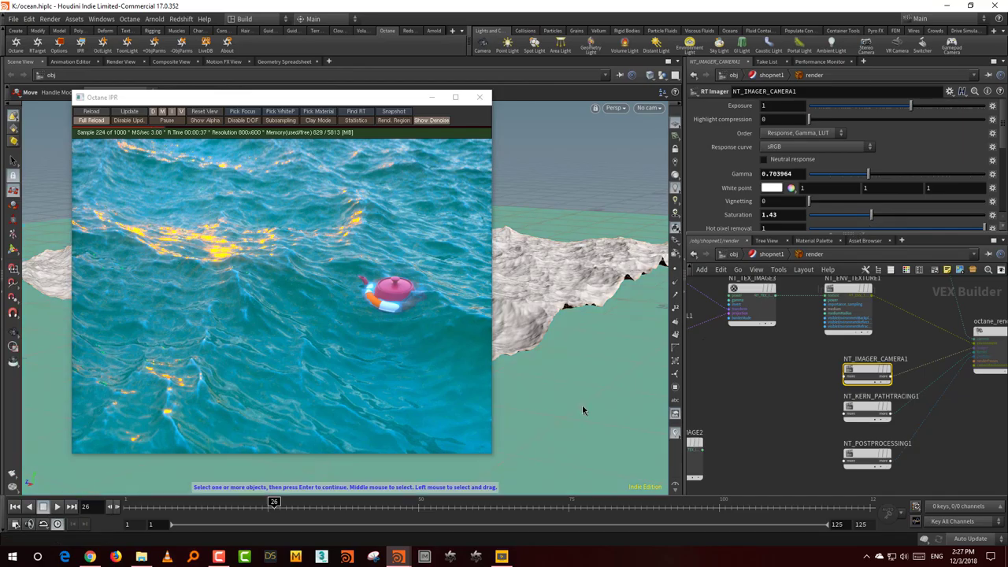
Preview the render at frame 30 and inspect the geometry information of grid2 inside the ocean object
left_click(301, 505)
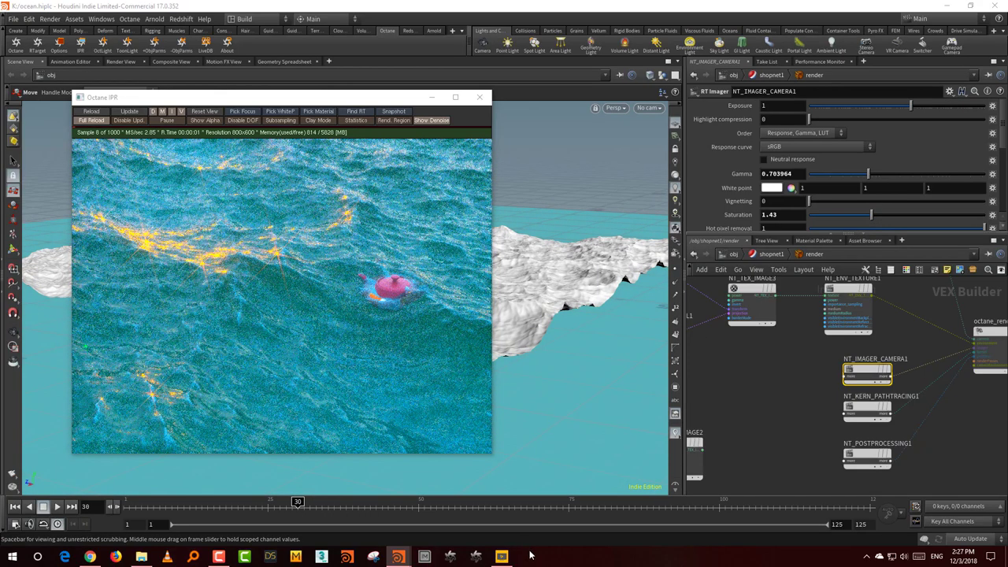
left_click(734, 254)
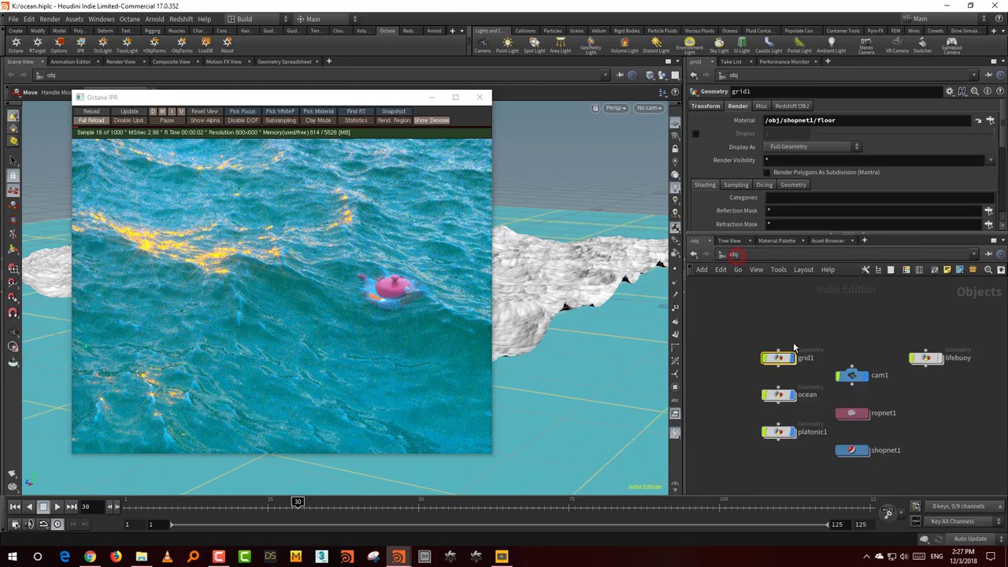
double_click(785, 394)
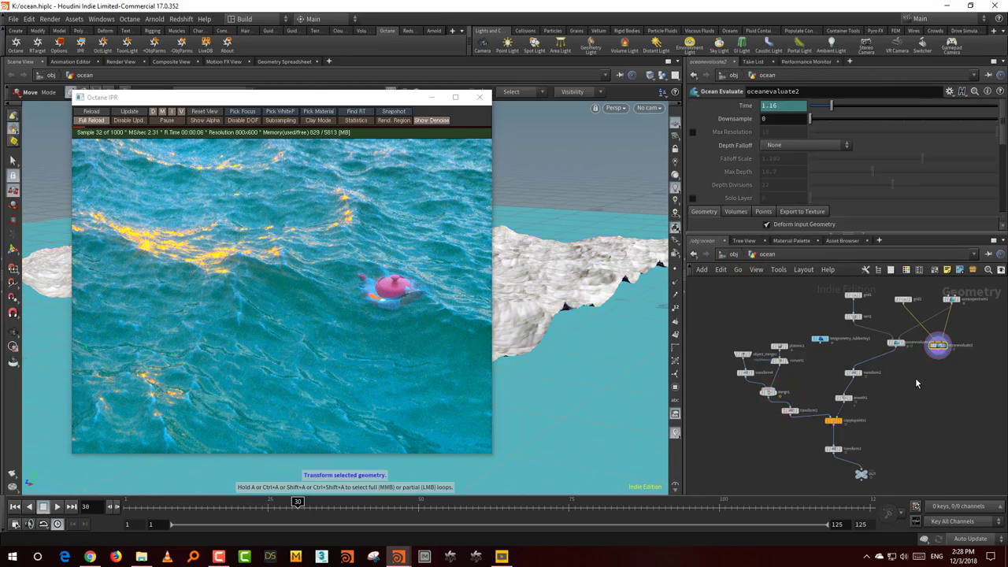
scroll(894, 380, "up", 3)
left_click(857, 383)
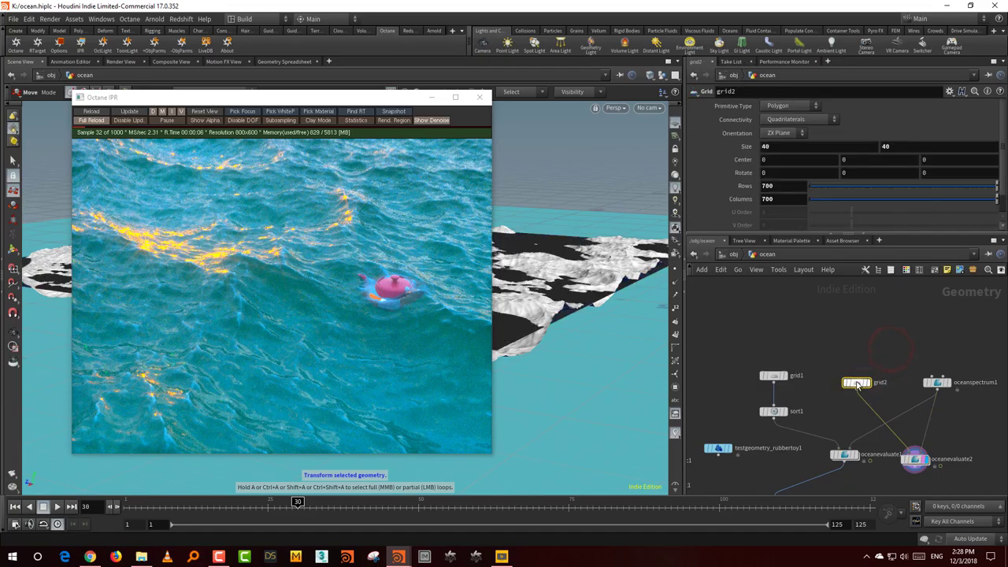
left_click(838, 386)
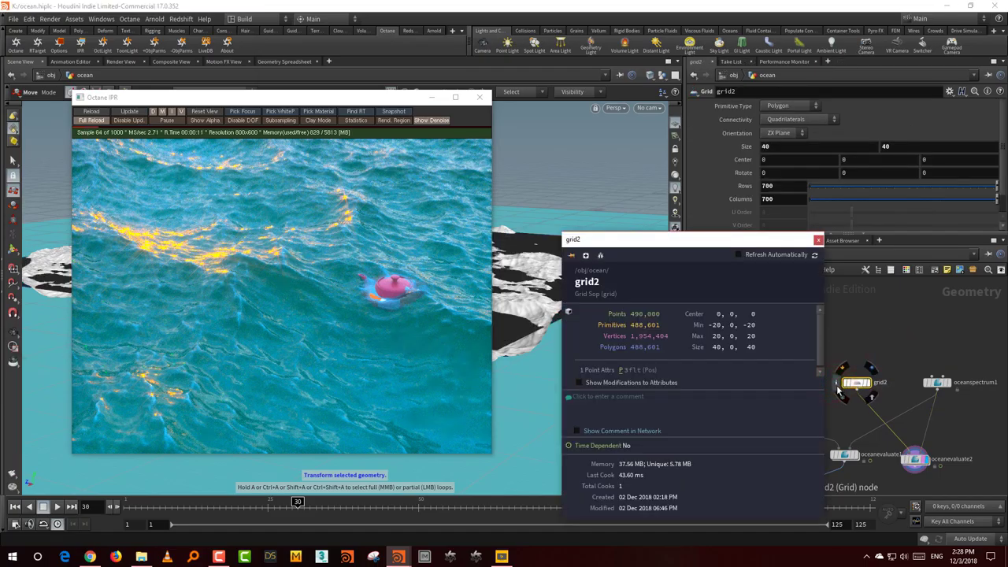
left_click(884, 327)
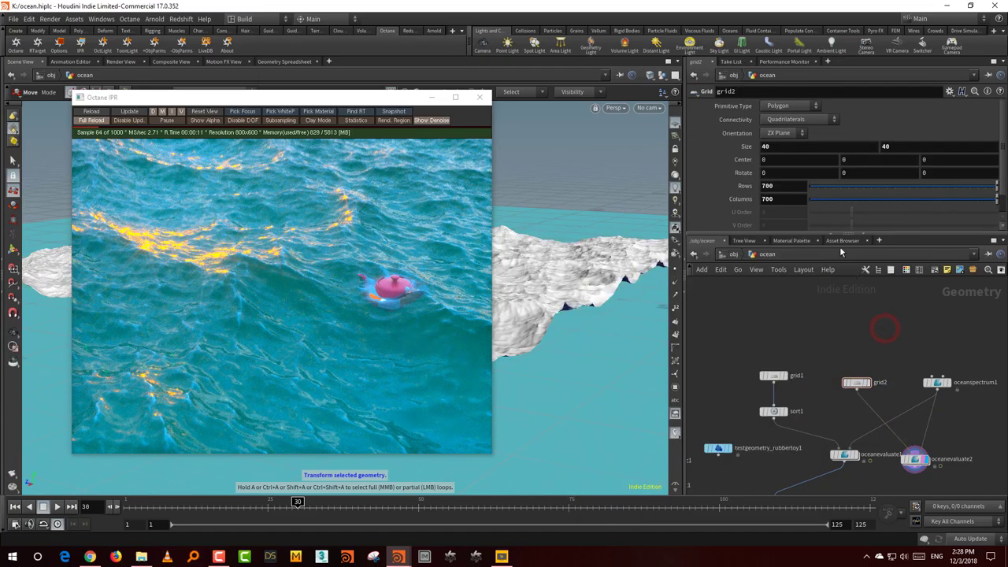
left_click(734, 254)
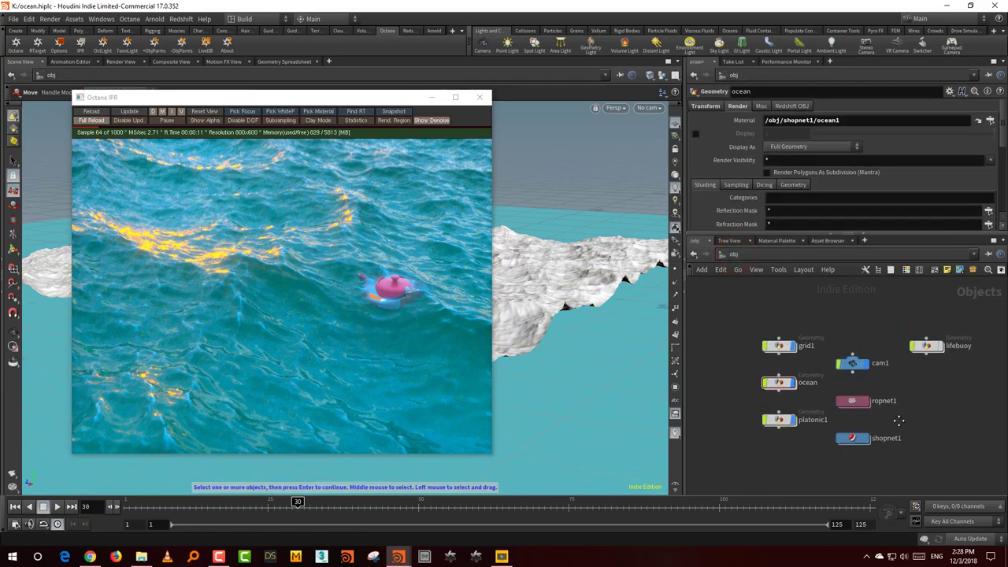
double_click(855, 438)
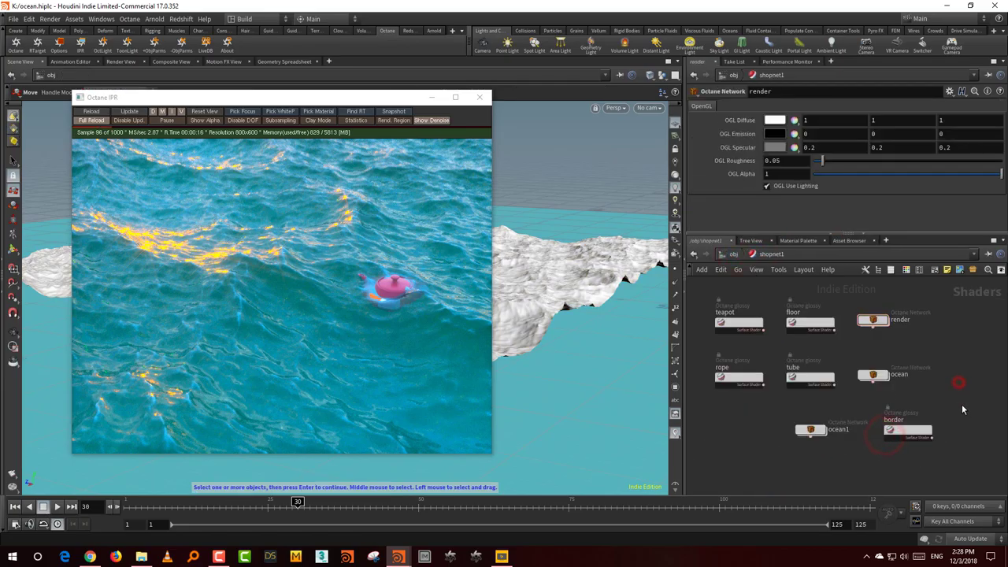
left_click(733, 253)
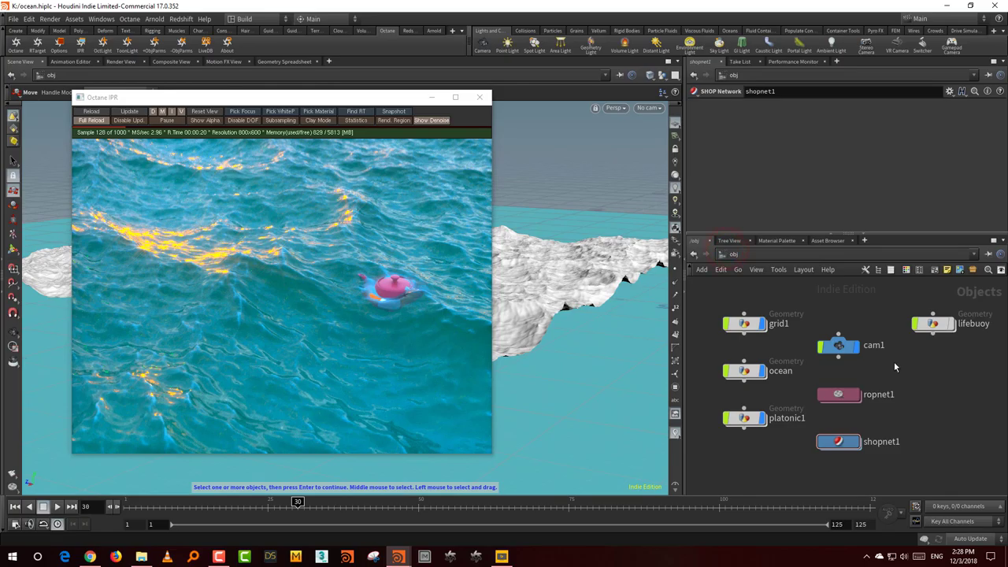
middle_click_drag(894, 365, 888, 399)
middle_click_drag(755, 430, 764, 377)
Examine the Export to Texture settings and channel options of the oceanevaluate2 node inside the ocean object
double_click(748, 352)
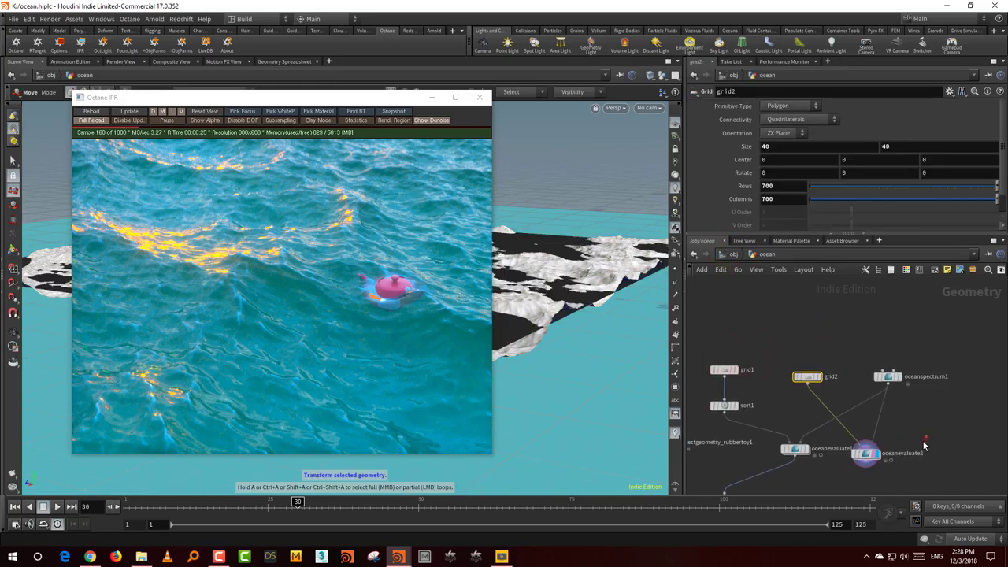
left_click(927, 443)
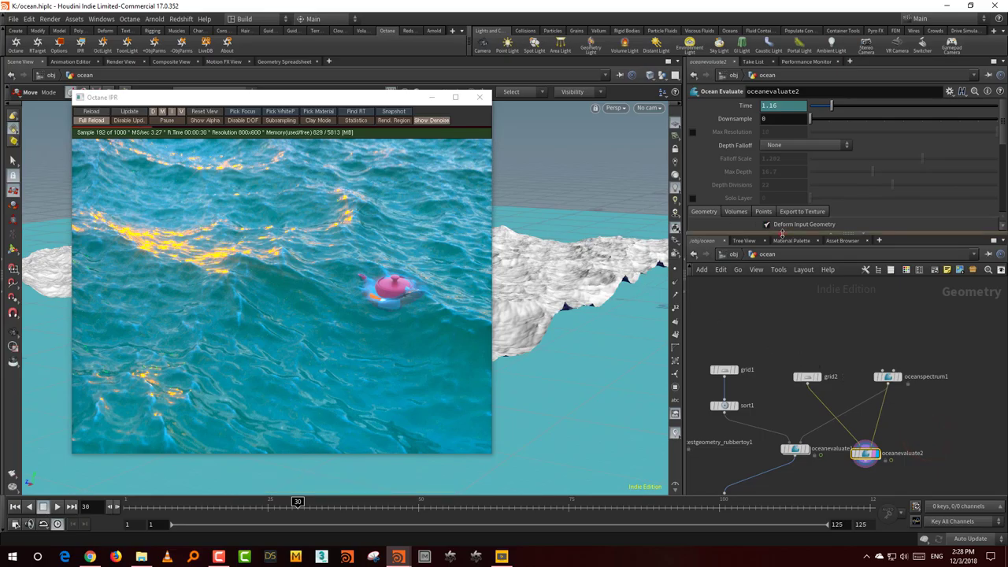
left_click_drag(783, 234, 782, 337)
left_click(802, 212)
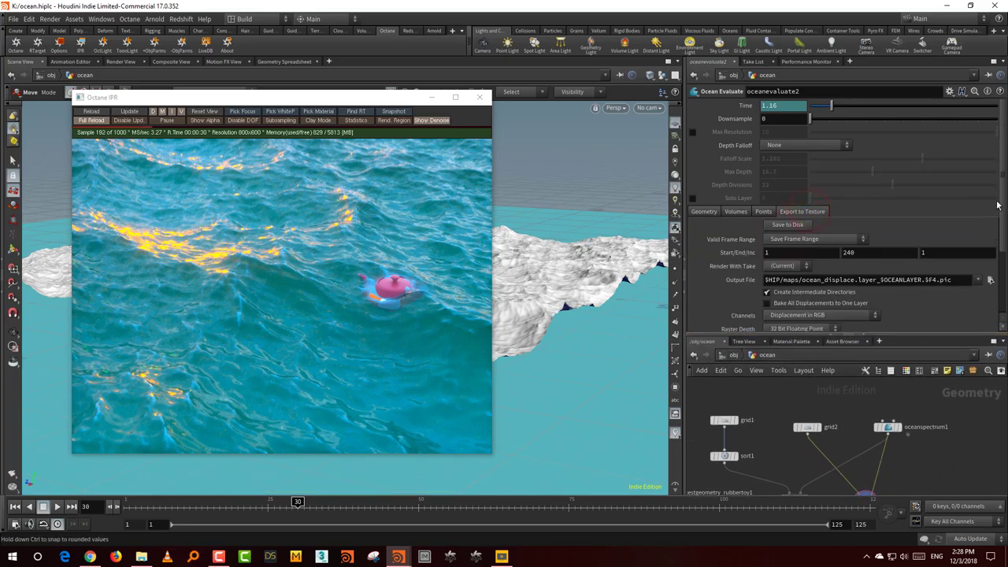
left_click_drag(999, 205, 1002, 268)
left_click(849, 227)
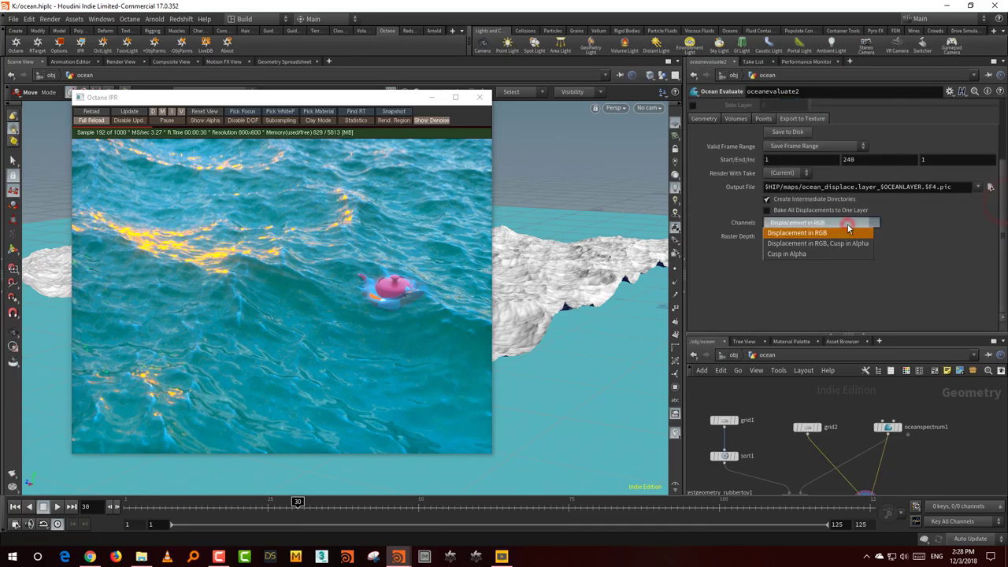
left_click(925, 218)
scroll(928, 236, "up", 3)
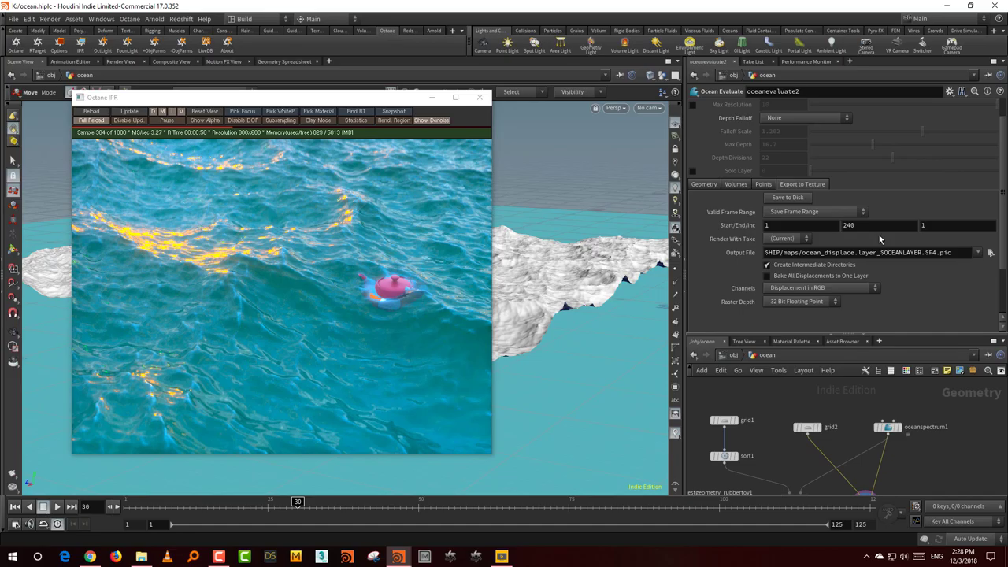
Set cam1's F-Stop to 0.6 at the object level for a shallower depth of field in the render
left_click_drag(794, 335, 796, 266)
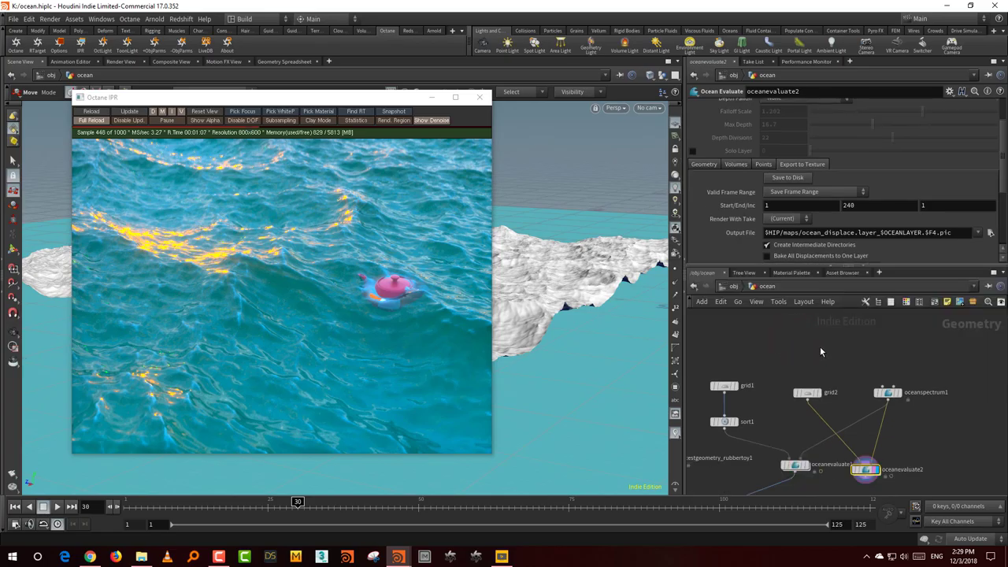
left_click(734, 287)
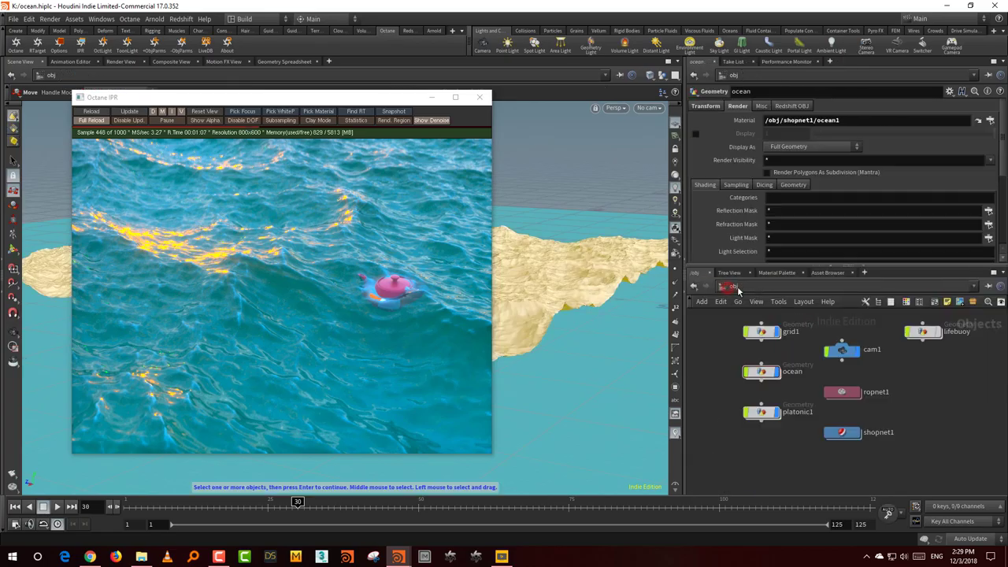
left_click(863, 349)
left_click(814, 146)
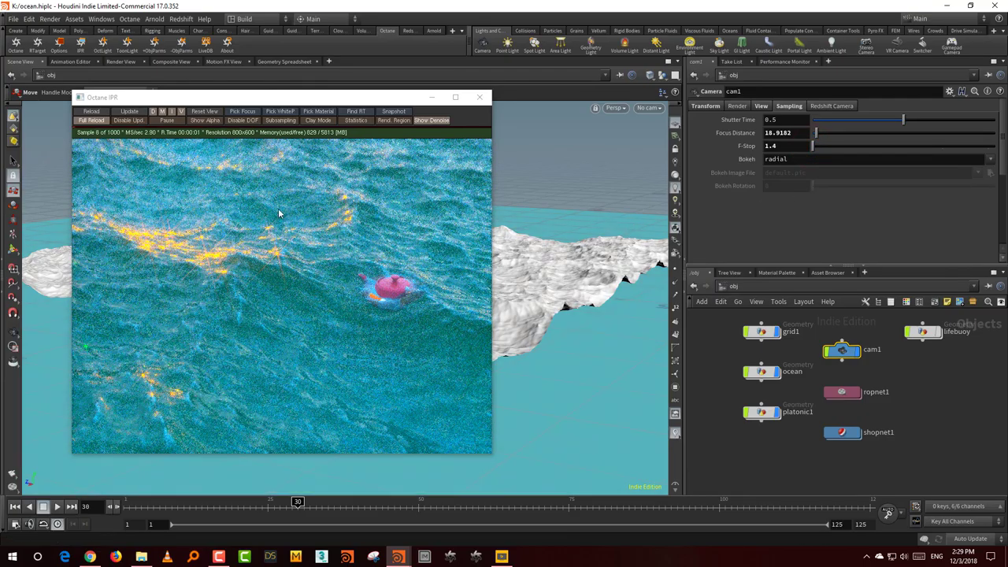
left_click(780, 147)
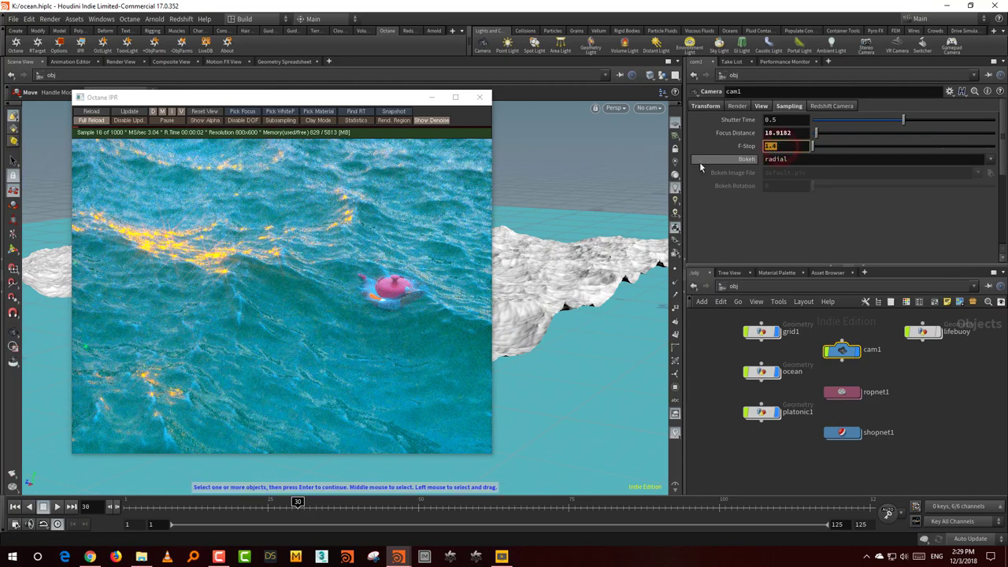
type("0.6")
key("Return")
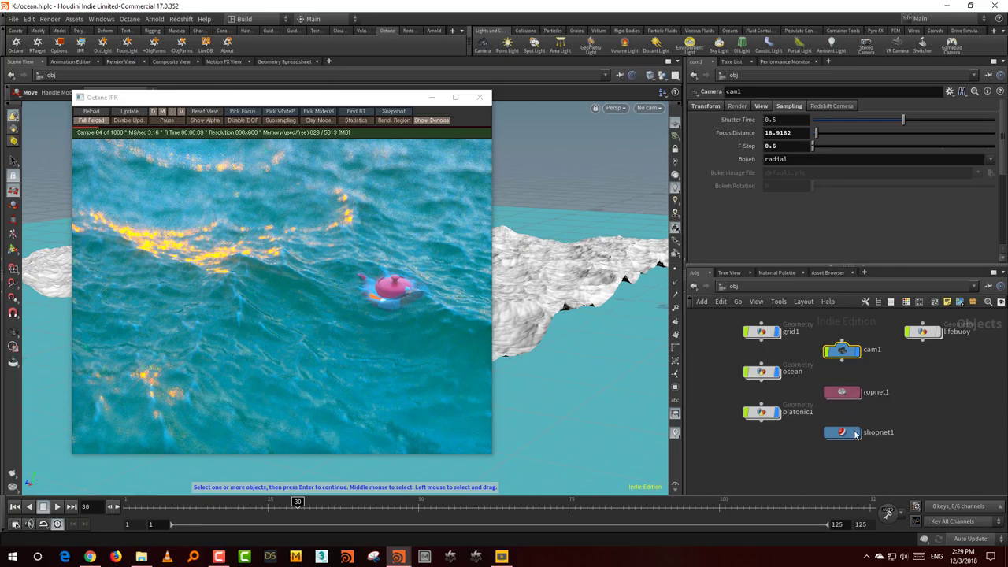
Set the density of the medium absorption node in the ocean1 shader network to 8.58455
middle_click_drag(873, 366, 866, 394)
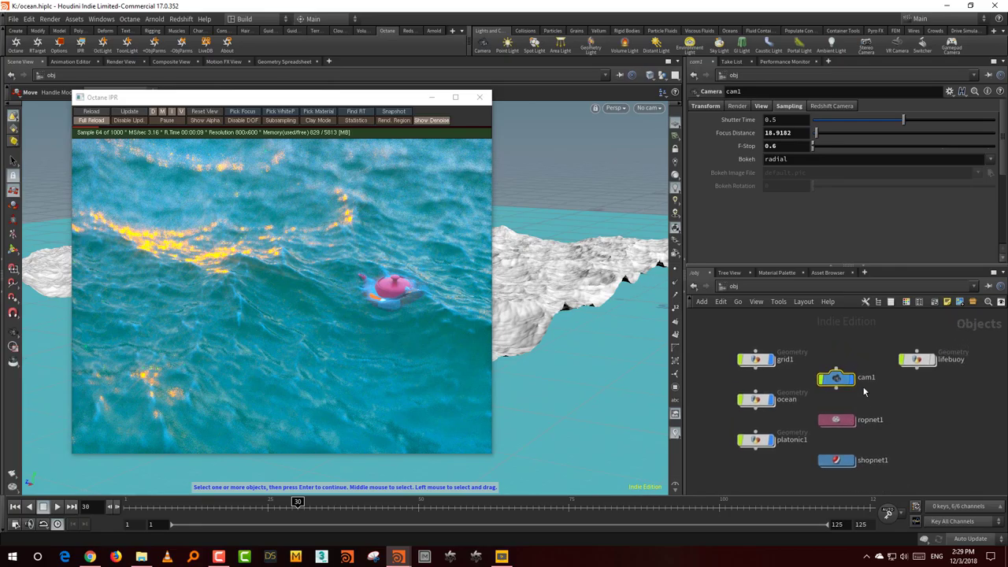
double_click(840, 463)
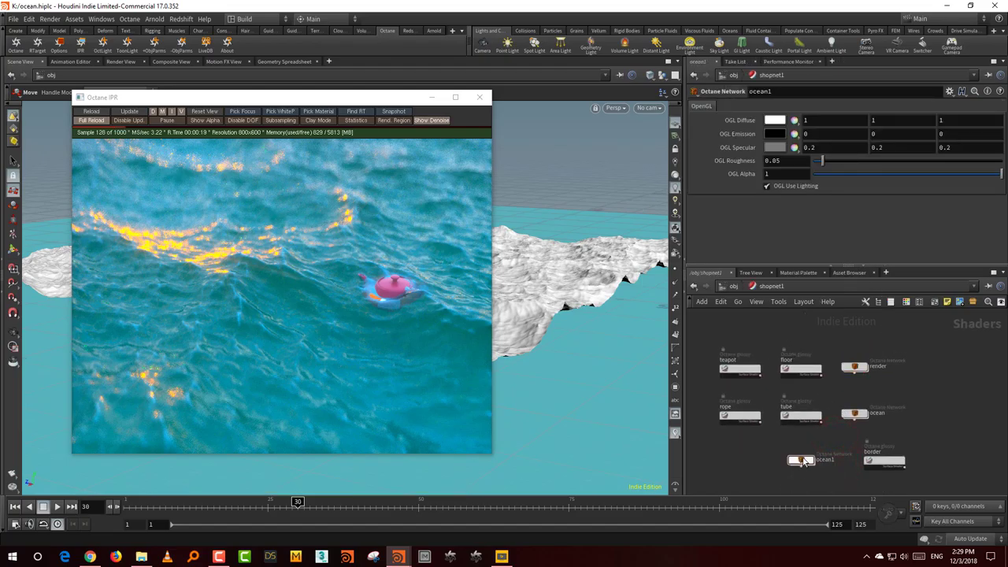
double_click(804, 461)
middle_click_drag(830, 429, 839, 276)
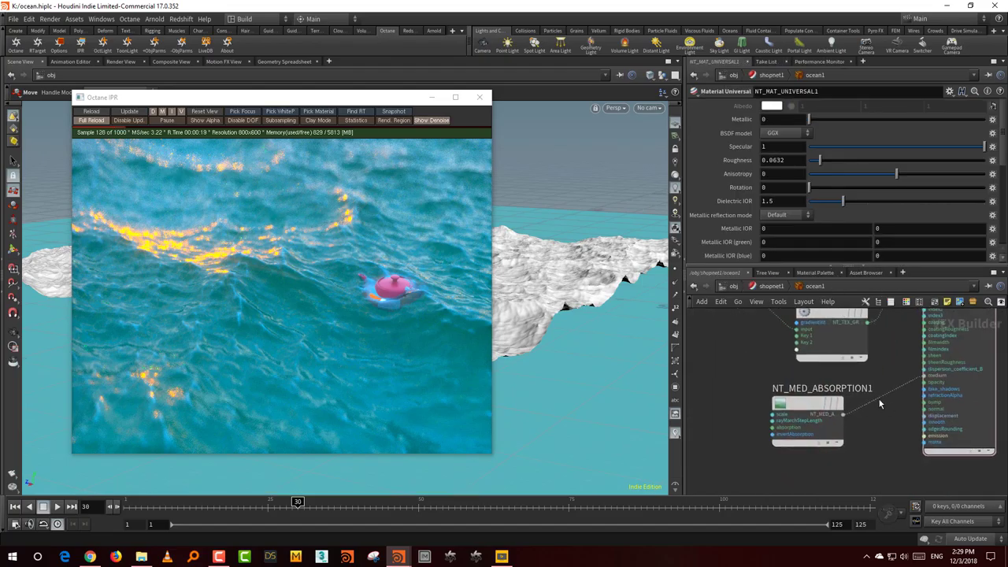
left_click_drag(875, 426, 797, 462)
left_click_drag(934, 108, 924, 111)
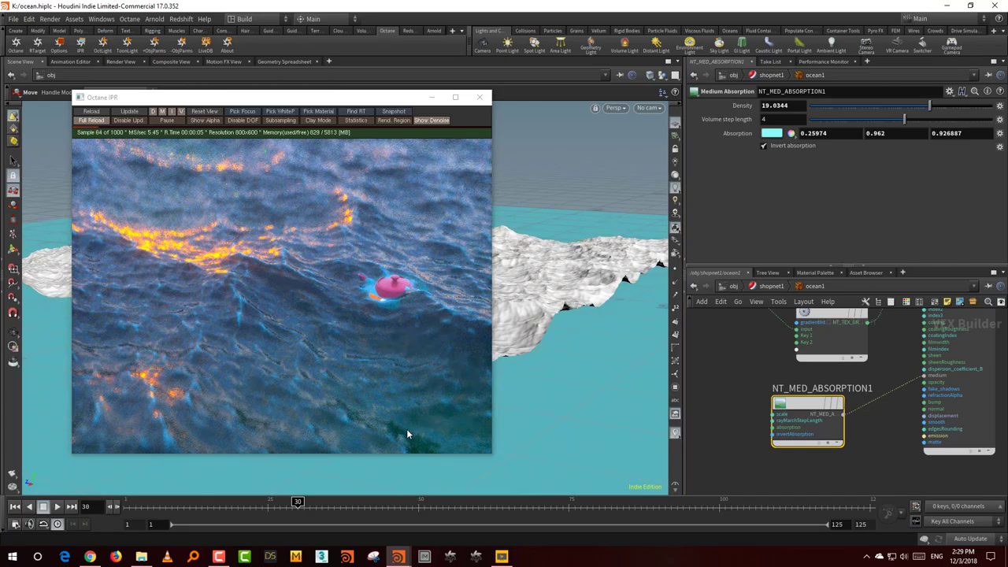
left_click_drag(913, 112, 925, 114)
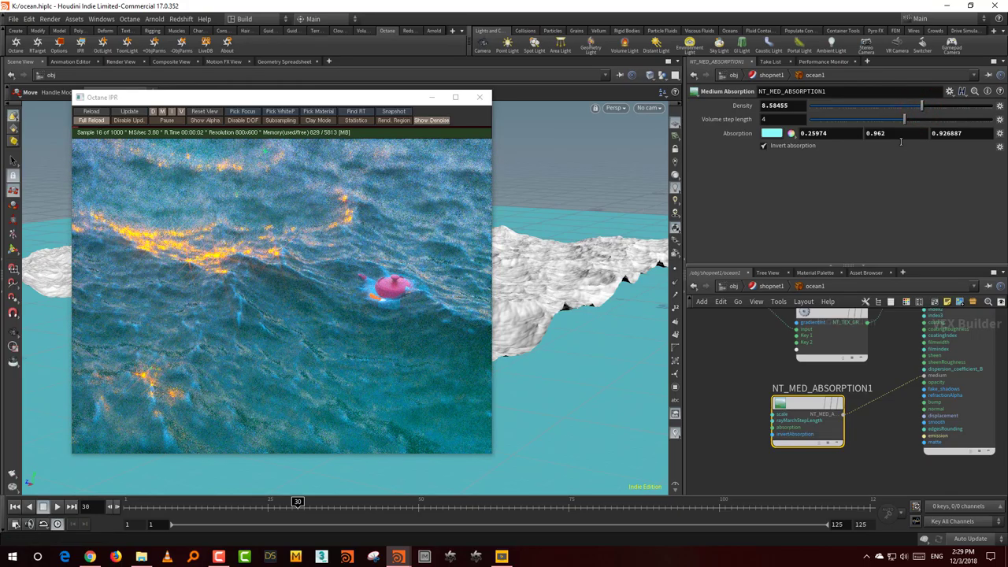